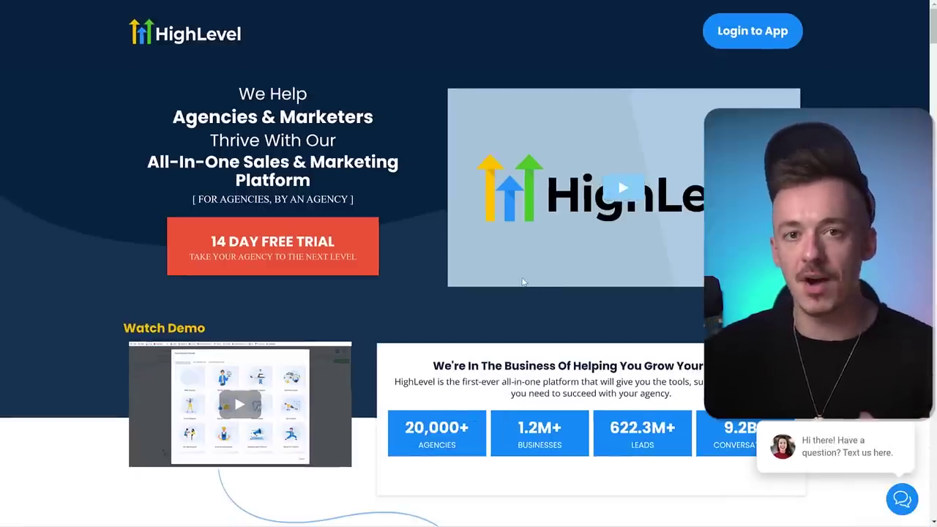
{"action": "scroll", "coordinate": [522, 282], "scroll_direction": "down", "scroll_amount": 2}
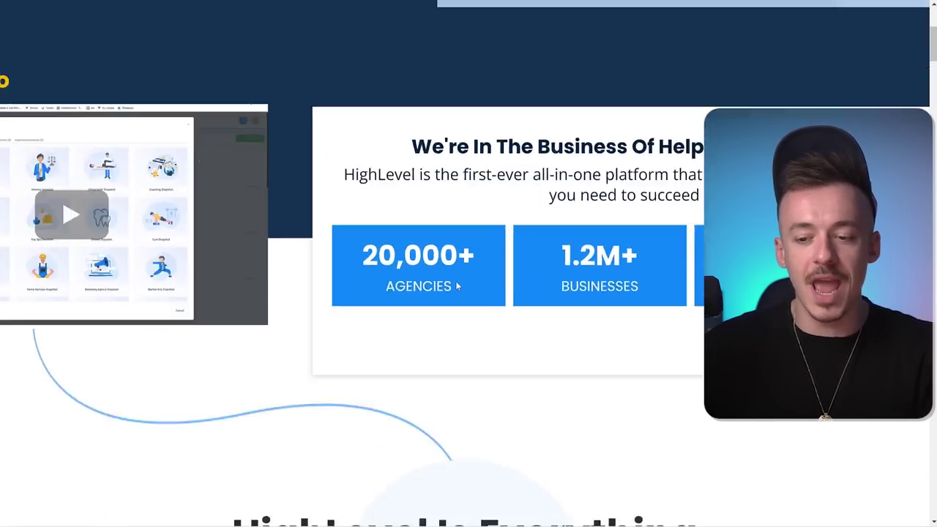
{"action": "scroll", "coordinate": [466, 268], "scroll_direction": "down", "scroll_amount": 10}
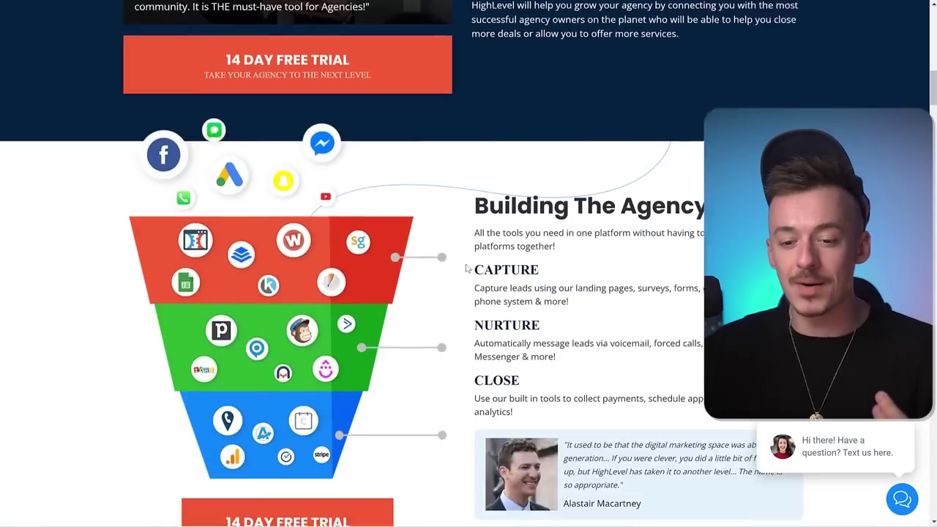
{"action": "scroll", "coordinate": [466, 269], "scroll_direction": "down", "scroll_amount": 15}
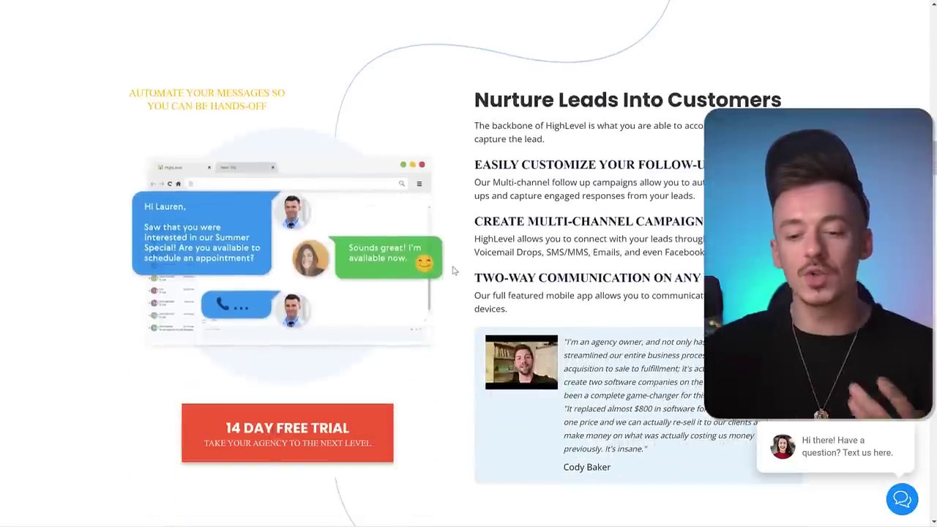
{"action": "scroll", "coordinate": [453, 270], "scroll_direction": "down", "scroll_amount": 8}
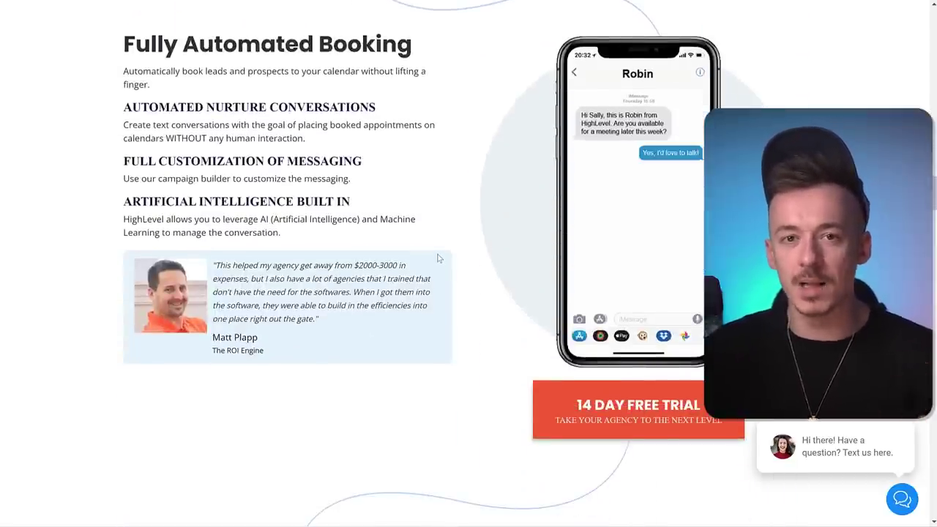
{"action": "scroll", "coordinate": [442, 270], "scroll_direction": "down", "scroll_amount": 7}
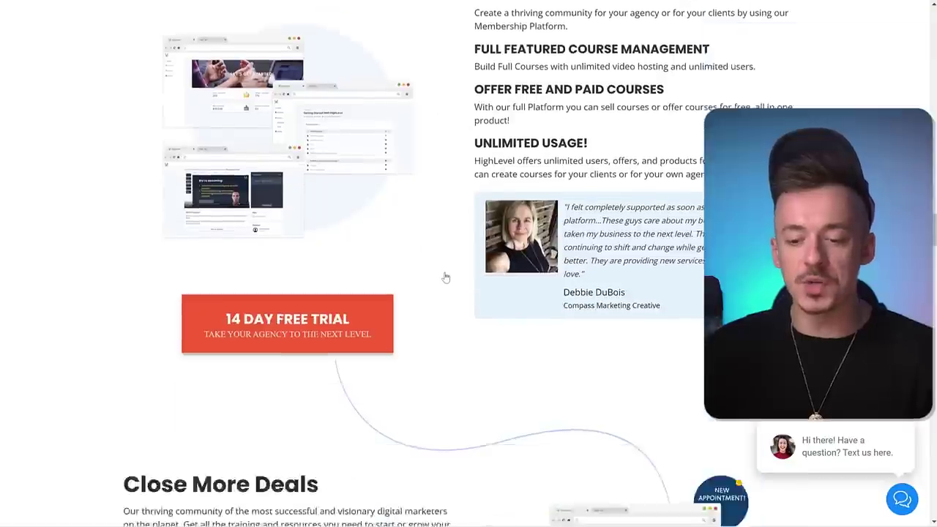
{"action": "scroll", "coordinate": [445, 276], "scroll_direction": "down", "scroll_amount": 6}
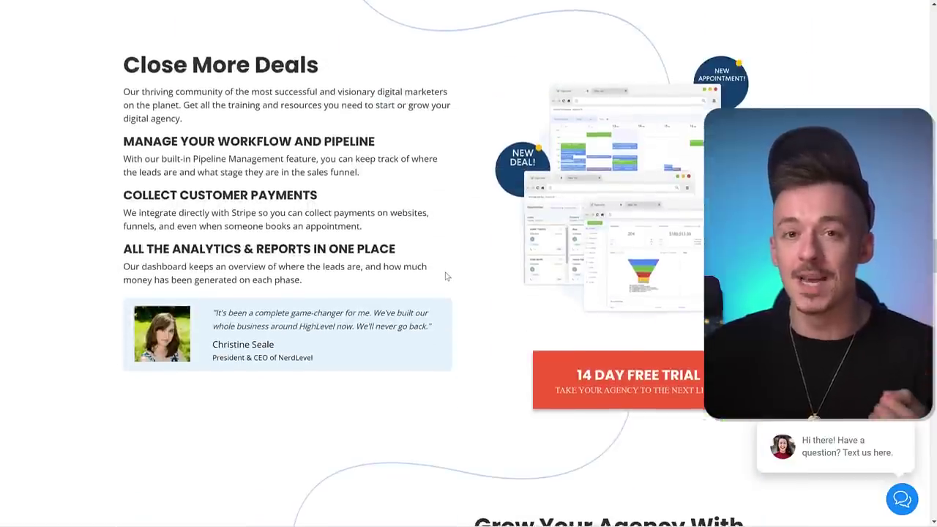
{"action": "scroll", "coordinate": [445, 277], "scroll_direction": "down", "scroll_amount": 6}
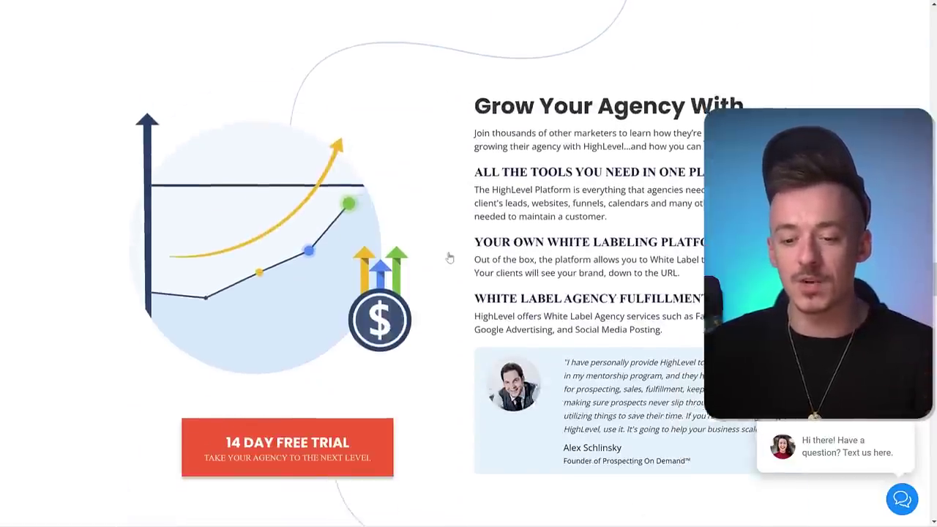
{"action": "scroll", "coordinate": [449, 258], "scroll_direction": "down", "scroll_amount": 3}
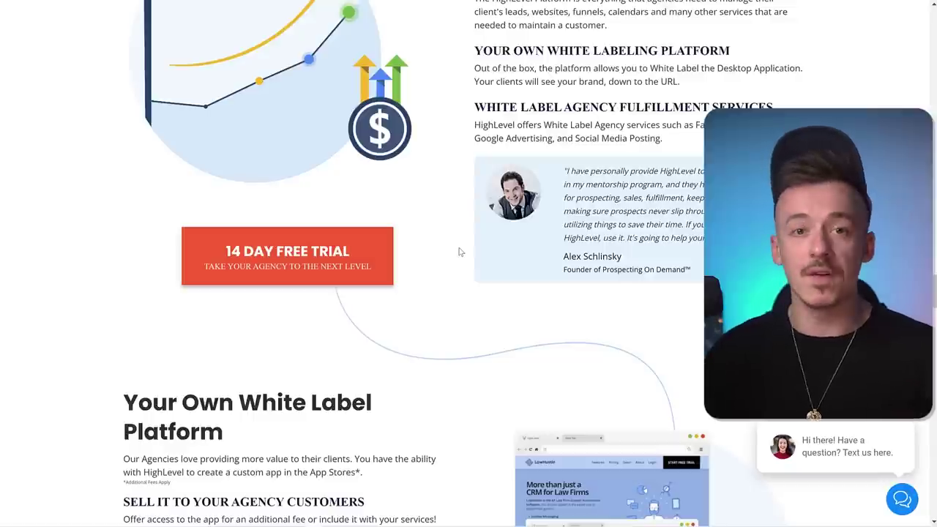
{"action": "scroll", "coordinate": [460, 252], "scroll_direction": "down", "scroll_amount": 8}
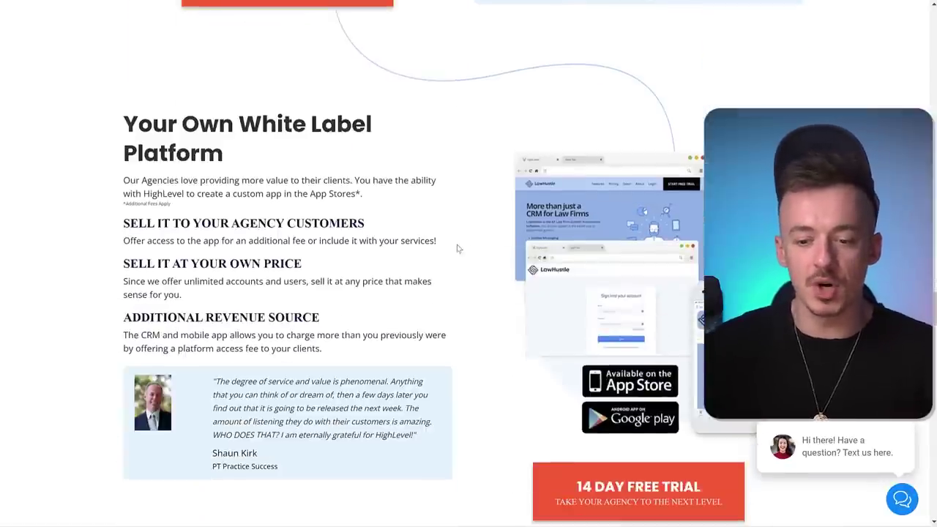
{"action": "scroll", "coordinate": [489, 265], "scroll_direction": "down", "scroll_amount": 6}
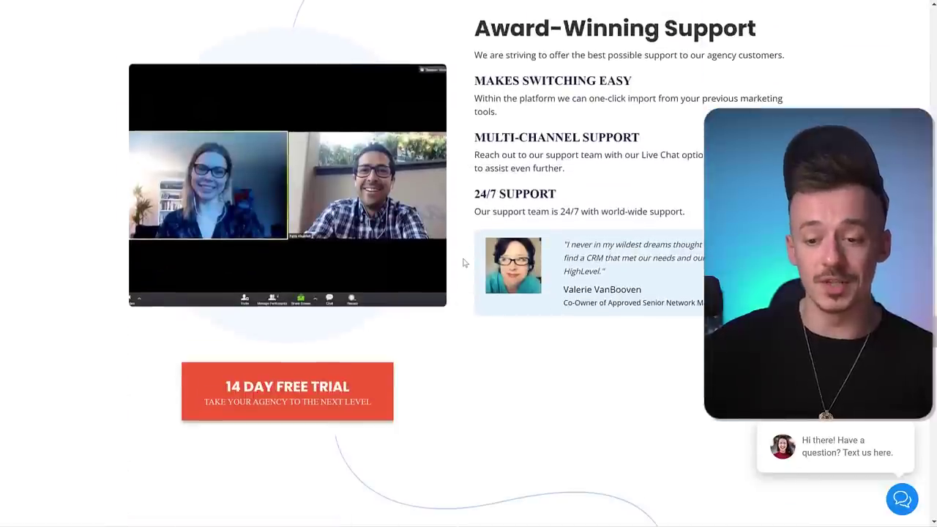
{"action": "scroll", "coordinate": [453, 254], "scroll_direction": "down", "scroll_amount": 2}
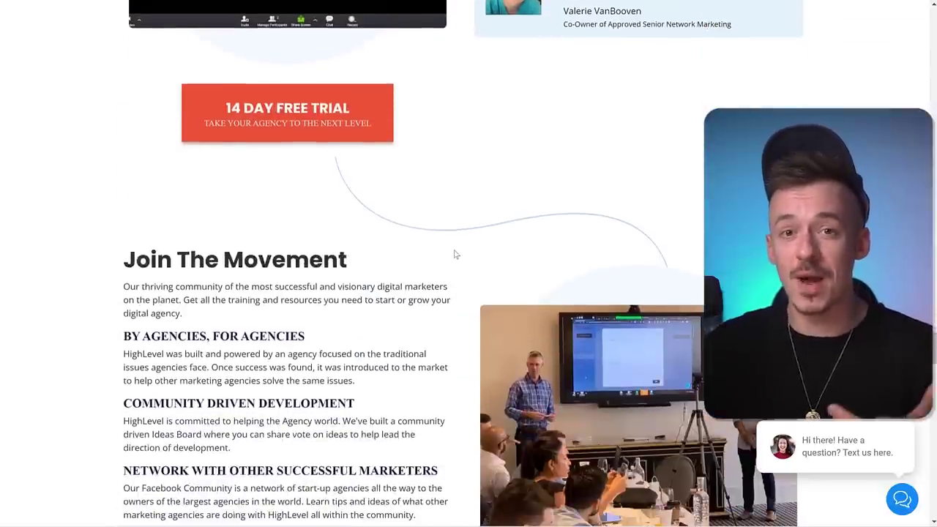
{"action": "scroll", "coordinate": [453, 254], "scroll_direction": "down", "scroll_amount": 2}
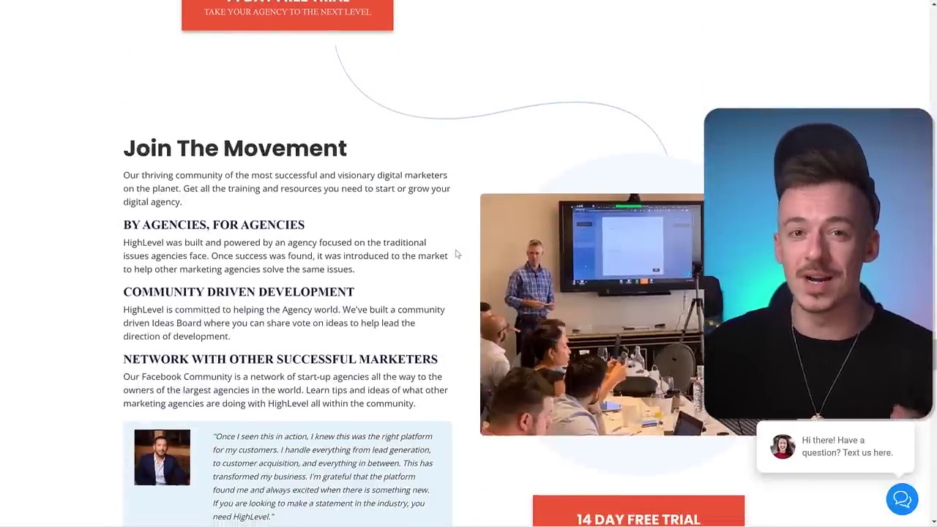
{"action": "scroll", "coordinate": [453, 254], "scroll_direction": "down", "scroll_amount": 2}
{"action": "scroll", "coordinate": [451, 254], "scroll_direction": "down", "scroll_amount": 3}
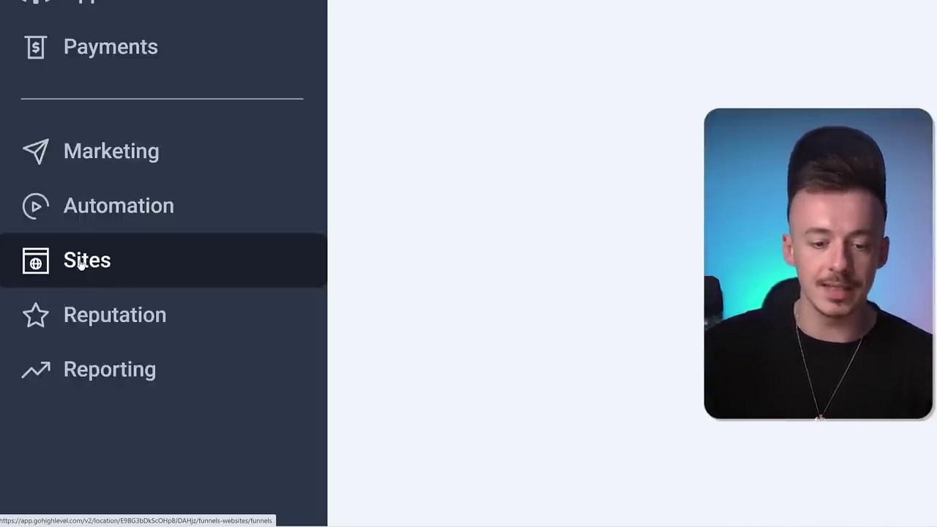
- Go to Sites > Forms builder and create a new blank form, Form 1
{"action": "left_click", "coordinate": [82, 262]}
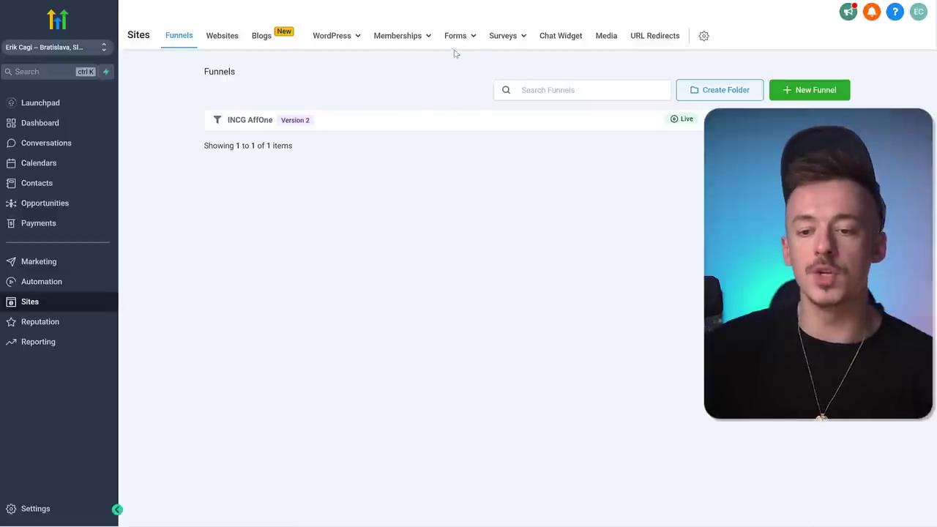
{"action": "mouse_move", "coordinate": [454, 40]}
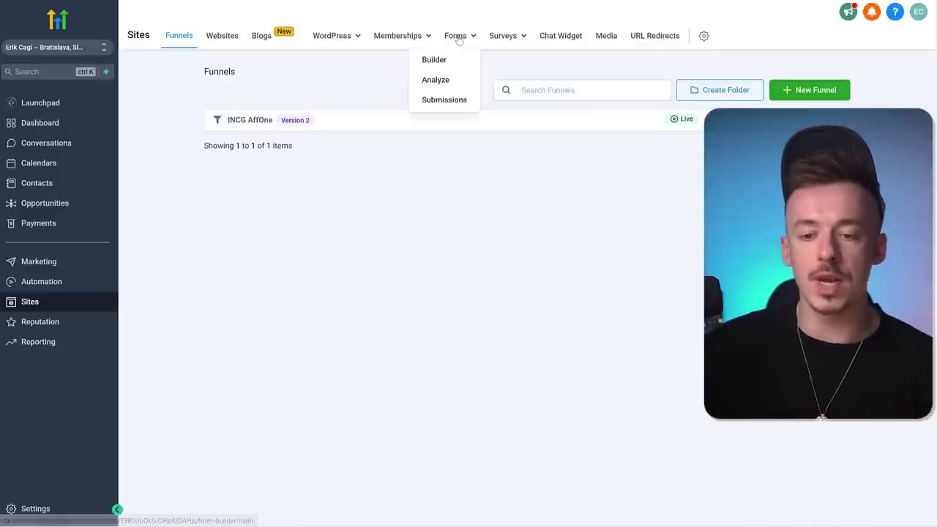
{"action": "left_click", "coordinate": [435, 61]}
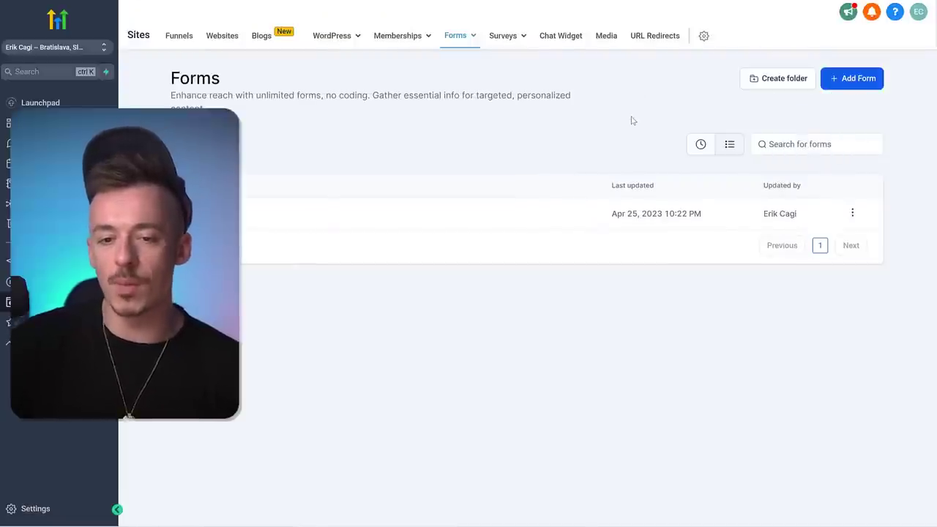
{"action": "left_click", "coordinate": [812, 114]}
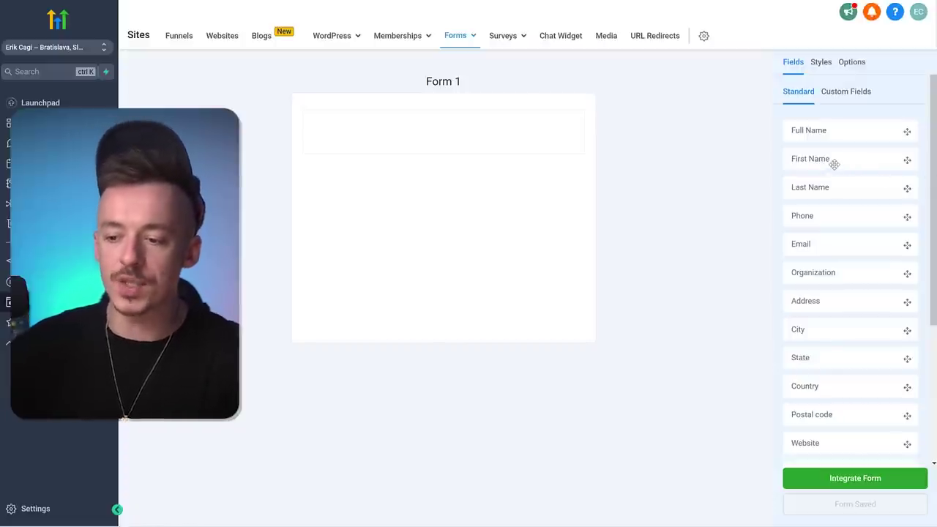
- Add First Name, a required Email field and a submit Button to Form 1, then select the button
{"action": "left_click_drag", "start_coordinate": [829, 161], "coordinate": [453, 136]}
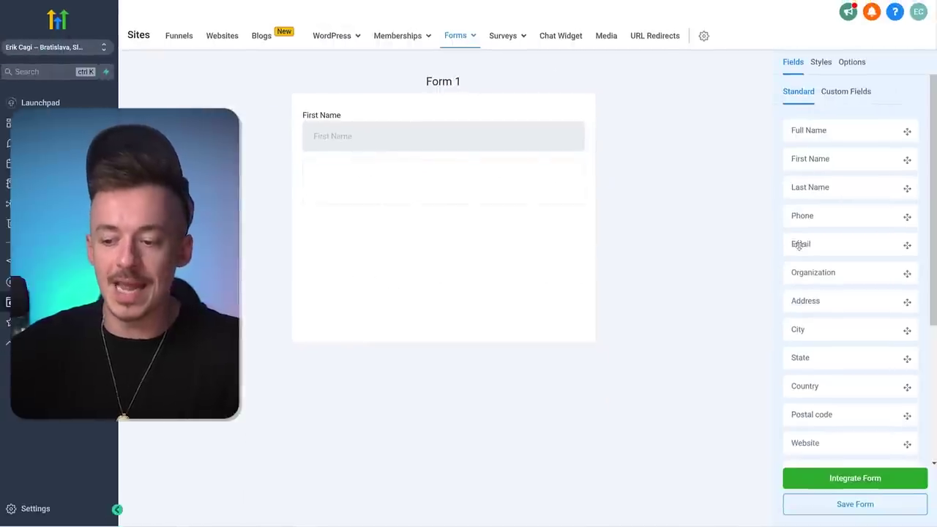
{"action": "left_click_drag", "start_coordinate": [550, 211], "coordinate": [415, 189]}
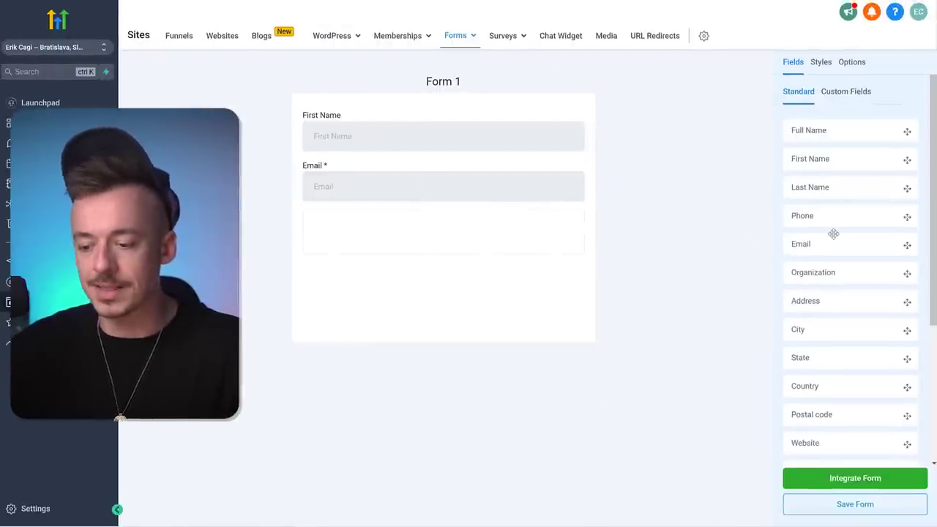
{"action": "scroll", "coordinate": [834, 234], "scroll_direction": "down", "scroll_amount": 3}
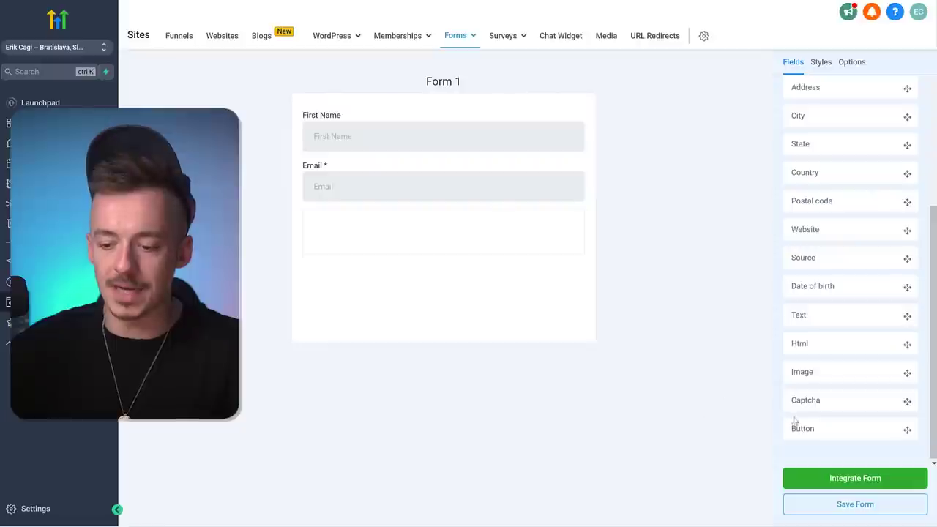
{"action": "left_click_drag", "start_coordinate": [795, 419], "coordinate": [452, 261]}
{"action": "left_click", "coordinate": [343, 233]}
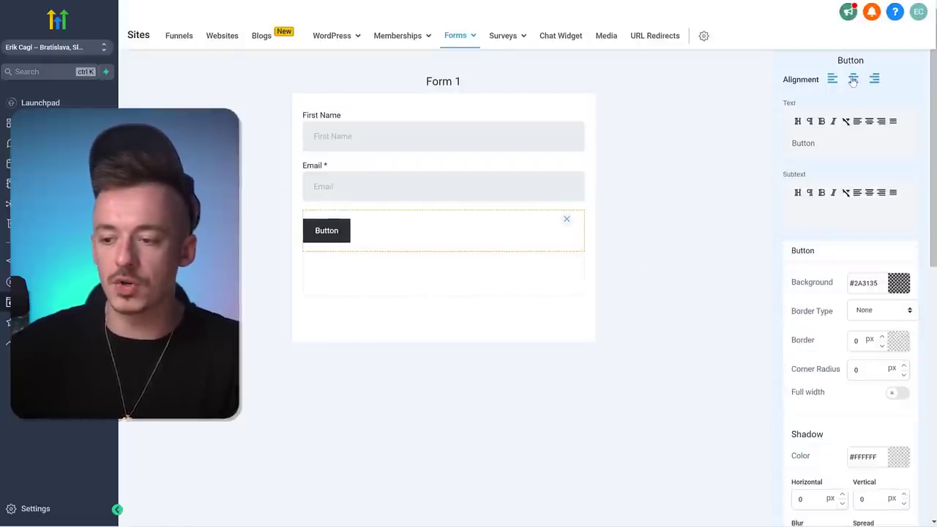
- Centre the button, label it 'YES! Get Instant Access Now!' and add subtext 'Click here to continue...'
{"action": "left_click", "coordinate": [852, 79]}
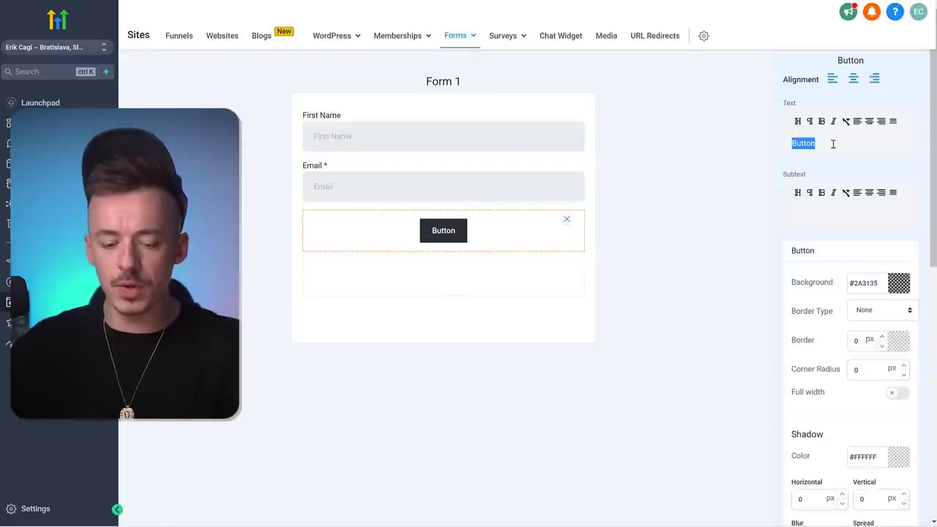
{"action": "type", "text": "YES!"}
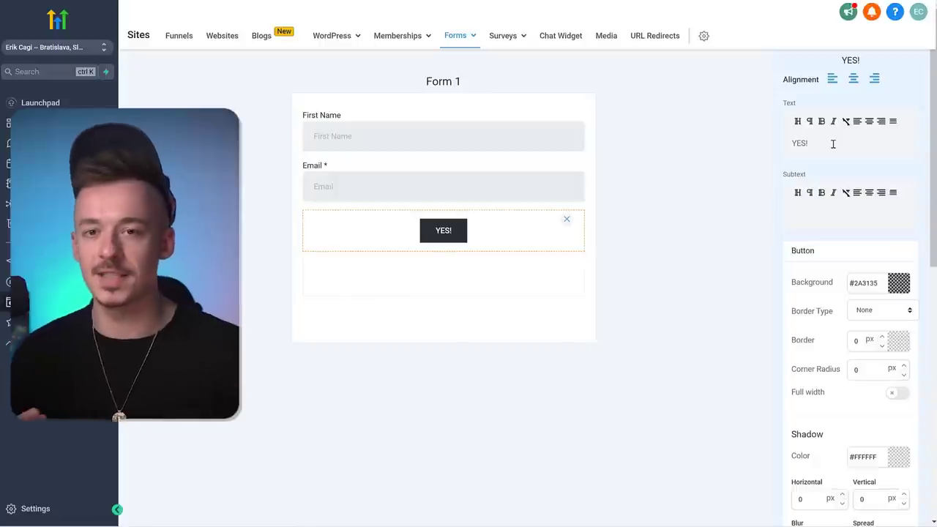
{"action": "type", "text": " Get Instant Ac"}
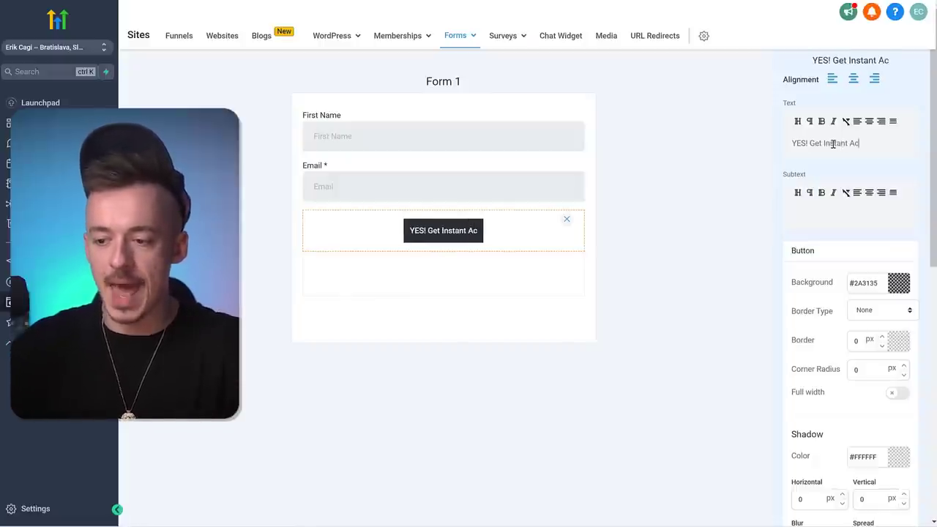
{"action": "type", "text": "cess Now!"}
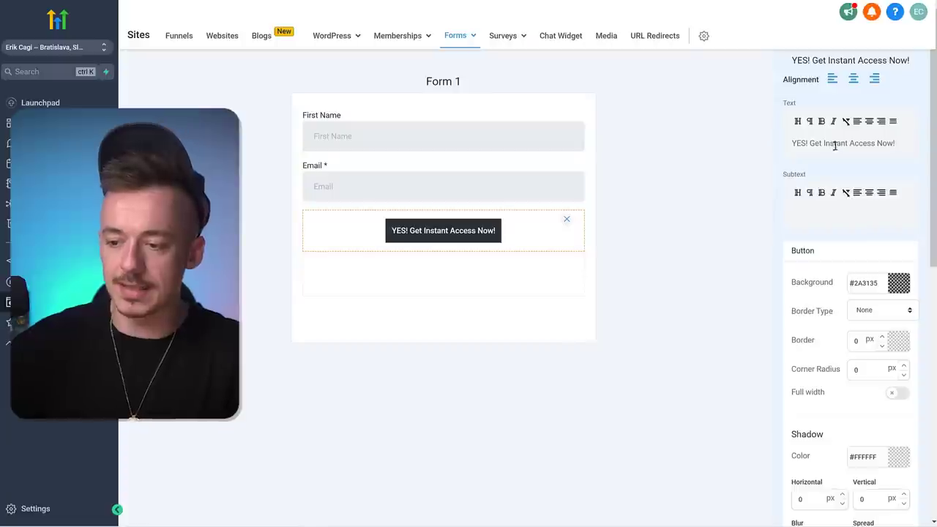
{"action": "left_click", "coordinate": [832, 211]}
{"action": "type", "text": "Click here to continue..."}
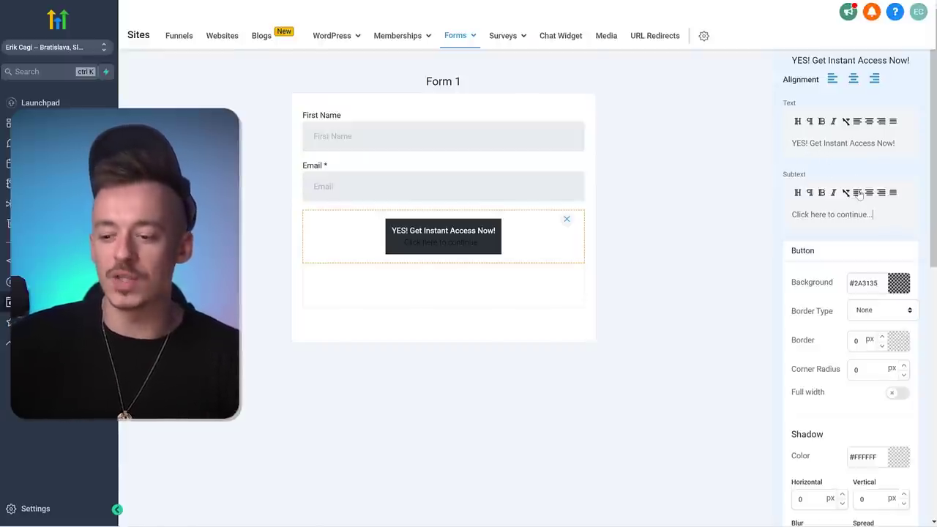
- Make the button background bright blue and stretch it to the full form width
{"action": "scroll", "coordinate": [823, 259], "scroll_direction": "down", "scroll_amount": 3}
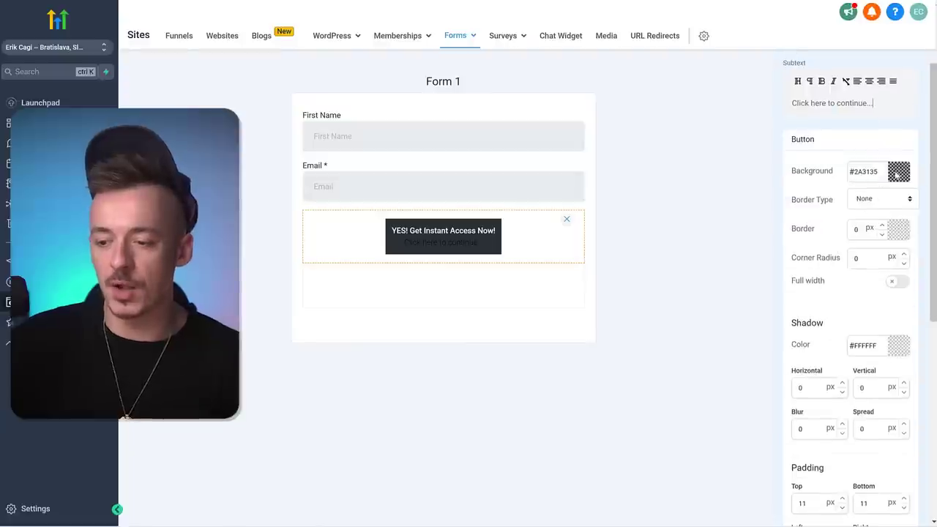
{"action": "left_click", "coordinate": [897, 173]}
{"action": "left_click_drag", "start_coordinate": [837, 237], "coordinate": [908, 184]}
{"action": "left_click", "coordinate": [832, 169]}
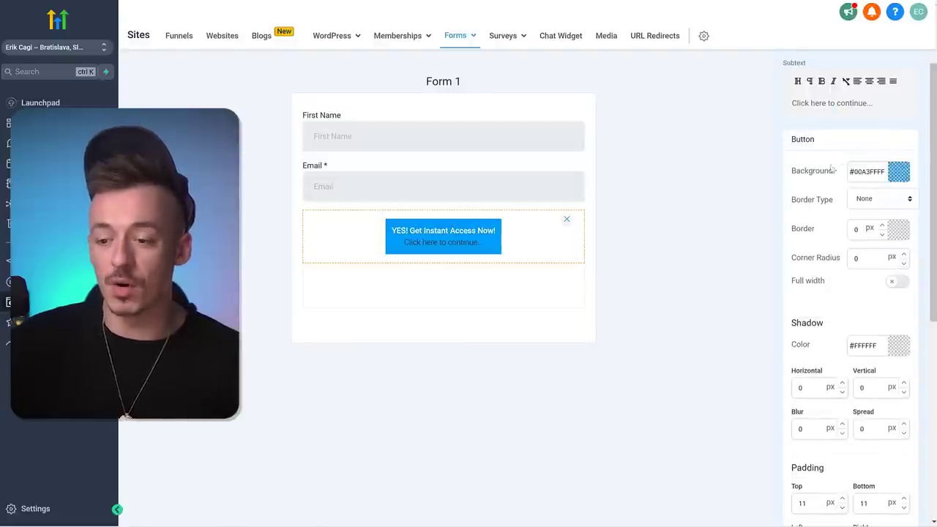
{"action": "scroll", "coordinate": [810, 222], "scroll_direction": "up", "scroll_amount": 1}
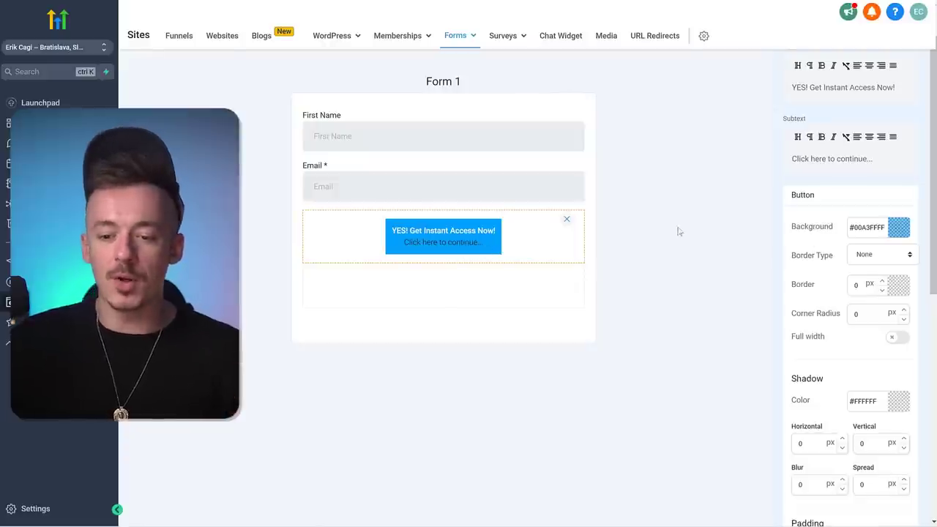
{"action": "left_click", "coordinate": [894, 338]}
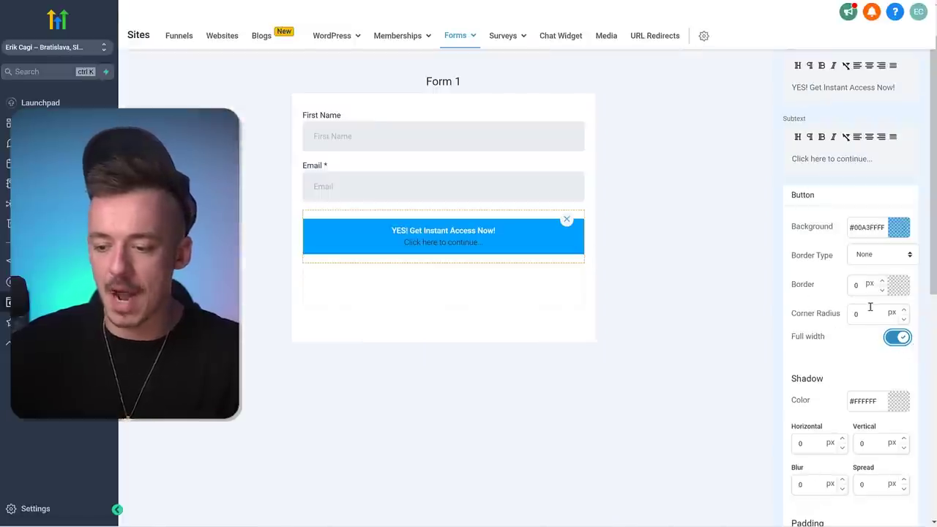
- Set the button's main text size to 23 px, adjust the subtext styling, and save Form 1
{"action": "scroll", "coordinate": [870, 307], "scroll_direction": "down", "scroll_amount": 5}
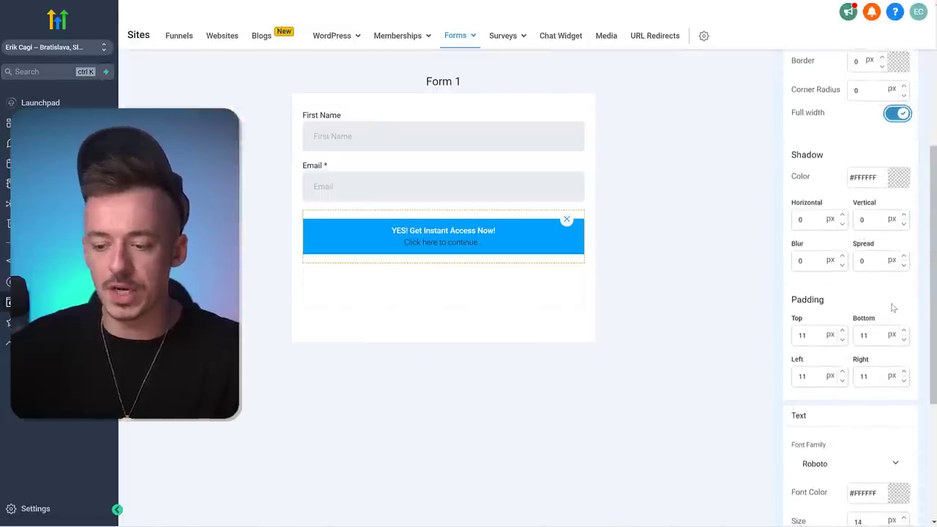
{"action": "left_click_drag", "start_coordinate": [876, 356], "coordinate": [824, 360]}
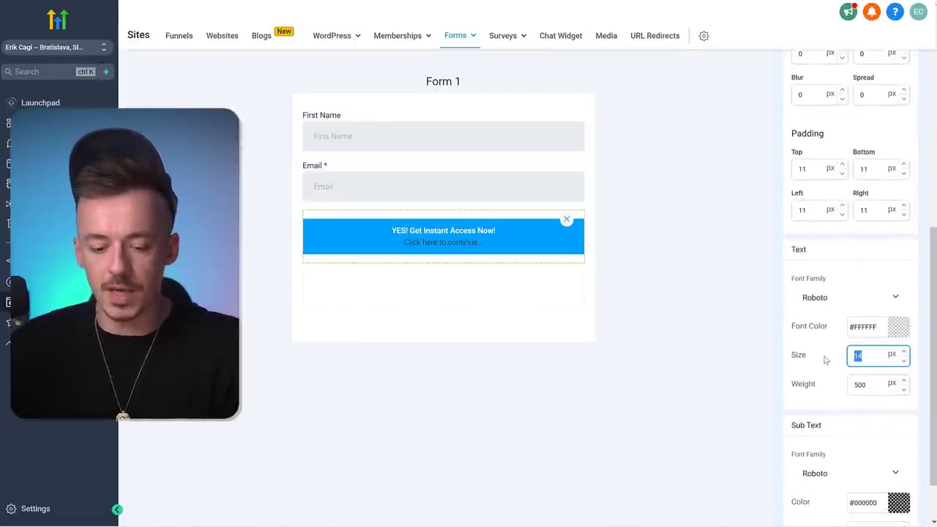
{"action": "type", "text": "23"}
{"action": "key", "text": "Return"}
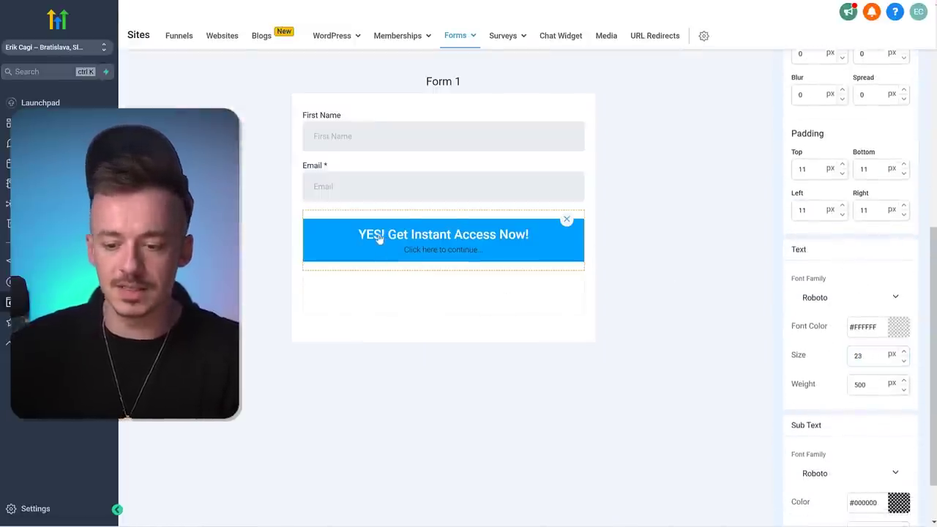
{"action": "scroll", "coordinate": [832, 324], "scroll_direction": "down", "scroll_amount": 2}
{"action": "left_click_drag", "start_coordinate": [870, 466], "coordinate": [824, 468]}
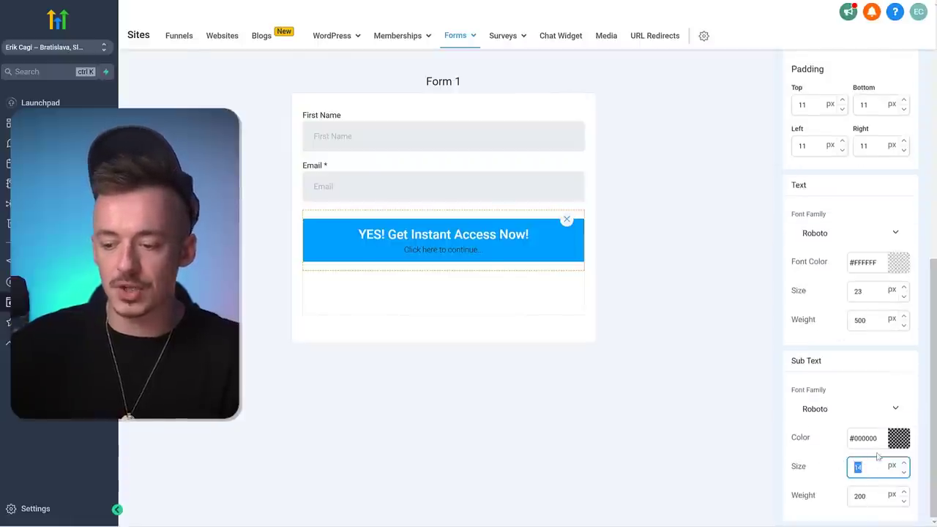
{"action": "left_click", "coordinate": [899, 437]}
{"action": "left_click", "coordinate": [770, 403]}
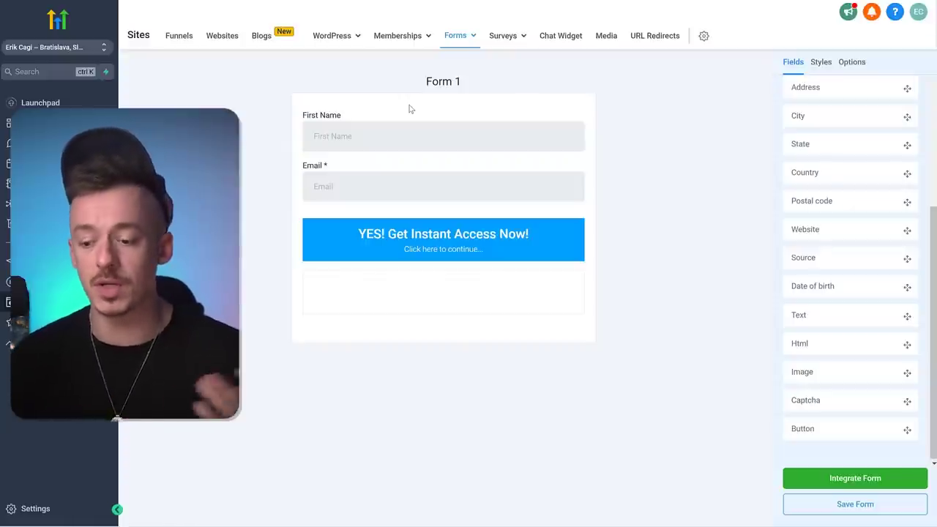
{"action": "left_click", "coordinate": [856, 505]}
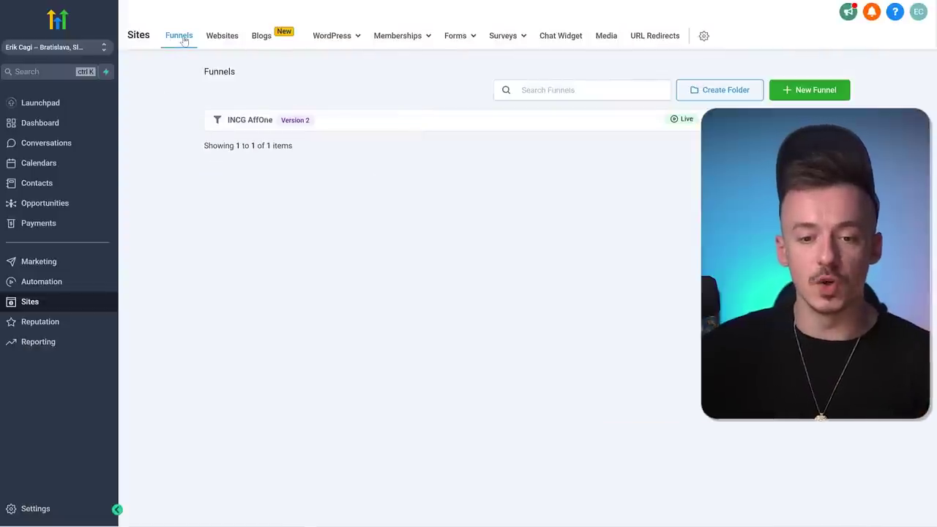
- Browse the funnel Template Library, filtering by Free Resource & Download, then close it
{"action": "left_click", "coordinate": [807, 91]}
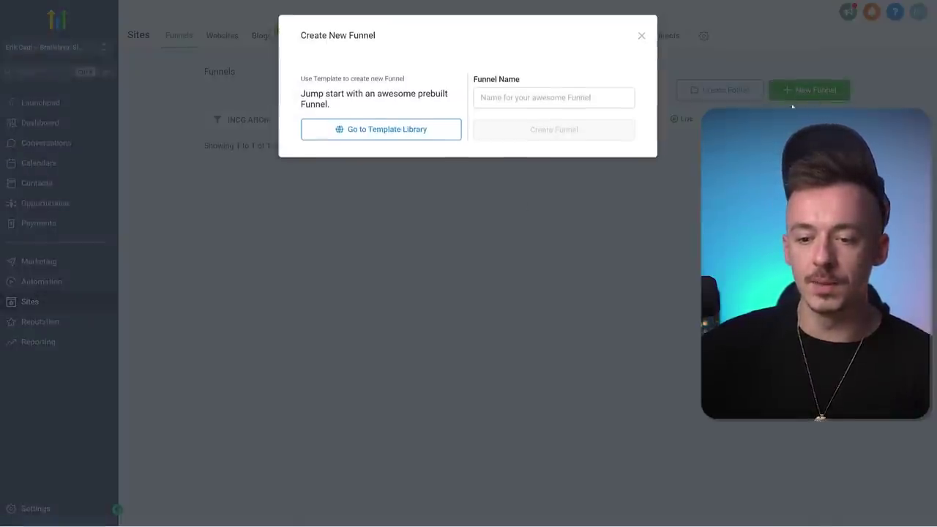
{"action": "left_click", "coordinate": [391, 131]}
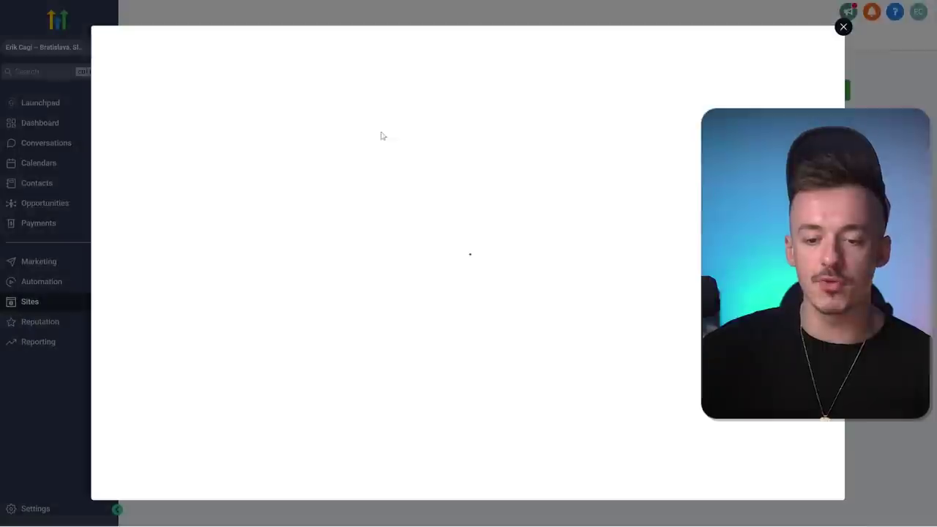
{"action": "scroll", "coordinate": [212, 293], "scroll_direction": "down", "scroll_amount": 5}
{"action": "scroll", "coordinate": [198, 149], "scroll_direction": "down", "scroll_amount": 1}
{"action": "scroll", "coordinate": [220, 209], "scroll_direction": "up", "scroll_amount": 4}
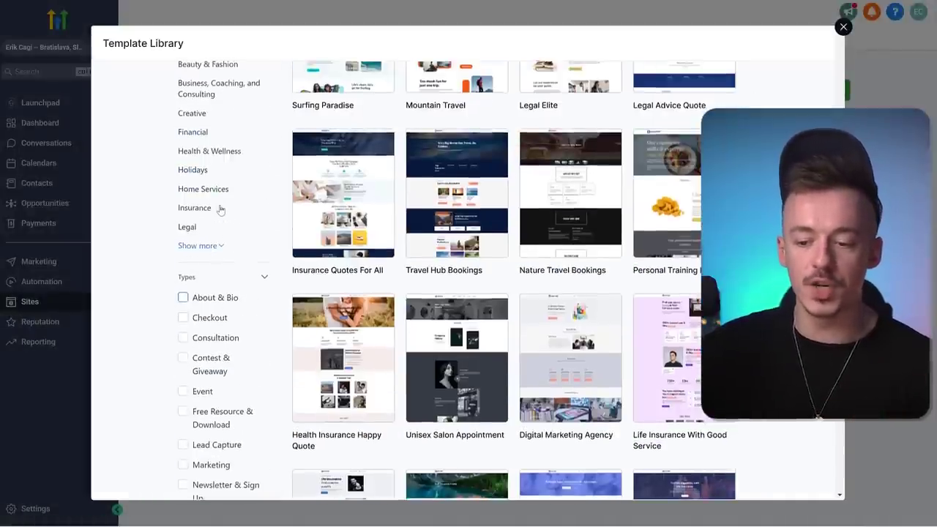
{"action": "scroll", "coordinate": [236, 263], "scroll_direction": "down", "scroll_amount": 2}
{"action": "left_click", "coordinate": [197, 249]}
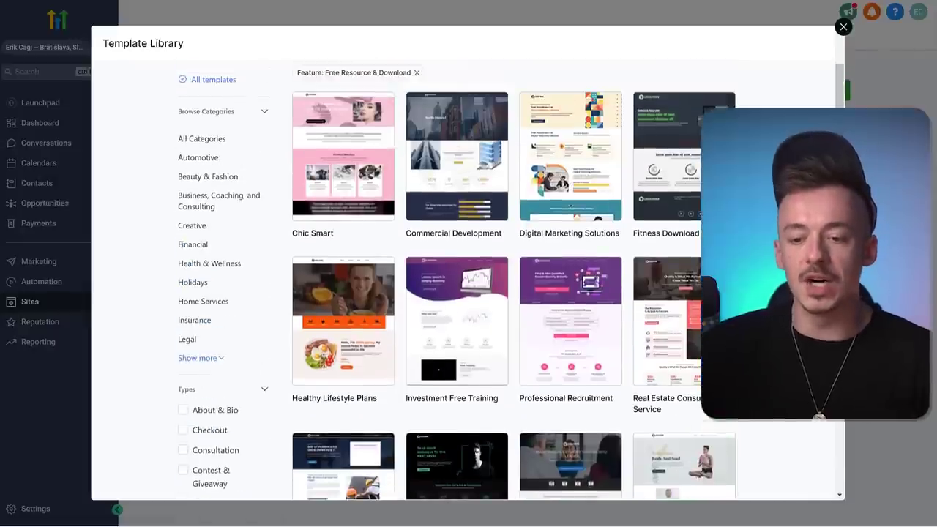
{"action": "scroll", "coordinate": [468, 281], "scroll_direction": "down", "scroll_amount": 5}
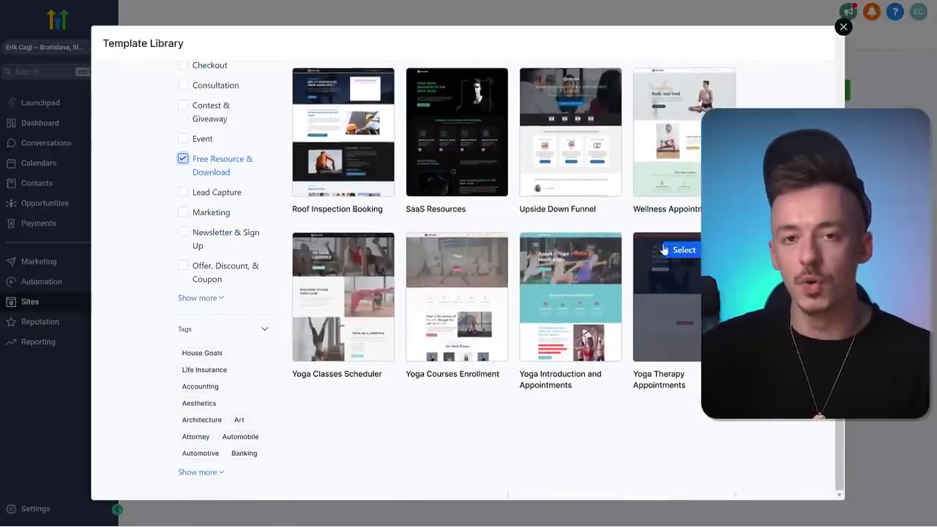
{"action": "left_click", "coordinate": [183, 159]}
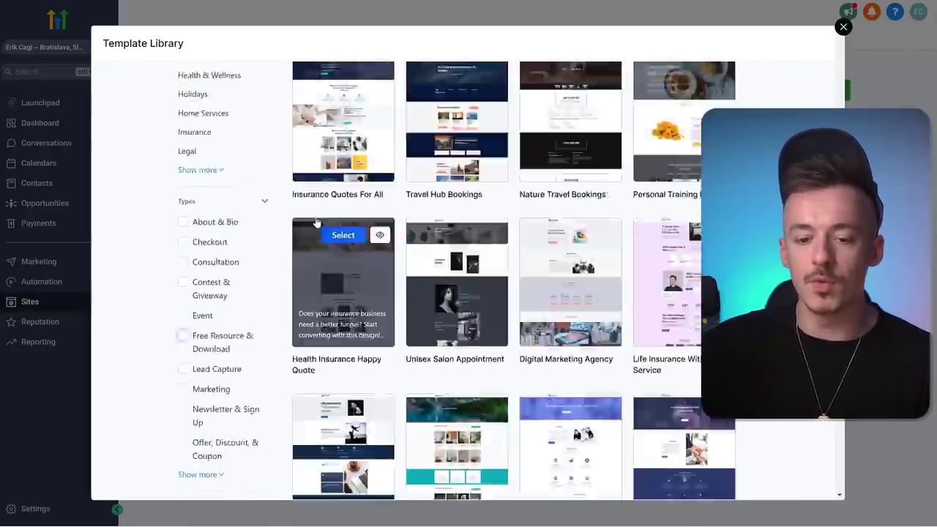
{"action": "key", "text": "Escape"}
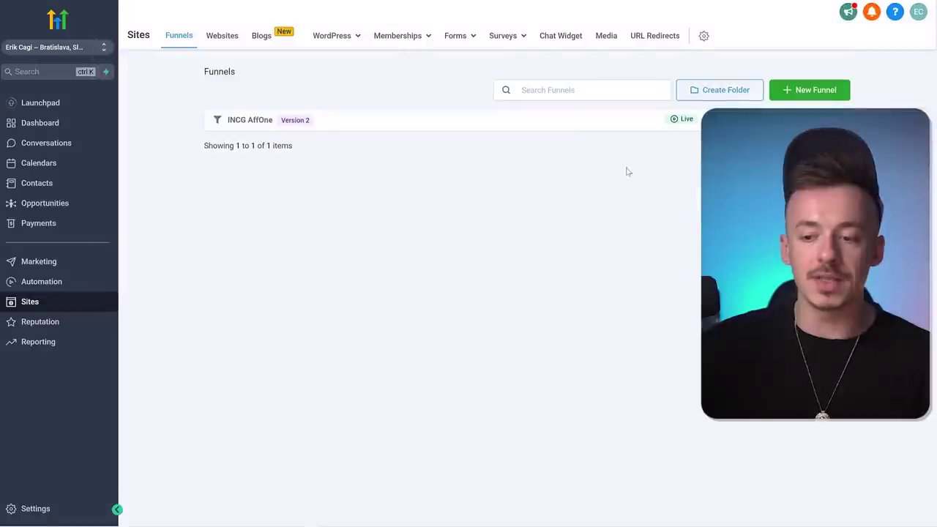
- Create a new blank funnel named 'Incognito Funnel 1'
{"action": "left_click", "coordinate": [834, 90]}
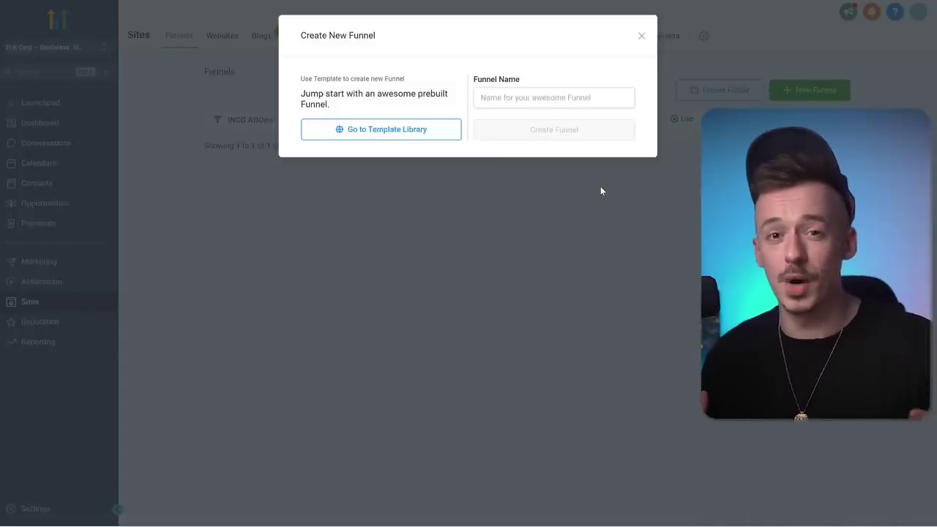
{"action": "left_click", "coordinate": [540, 100]}
{"action": "type", "text": "Incognito Funnel 1"}
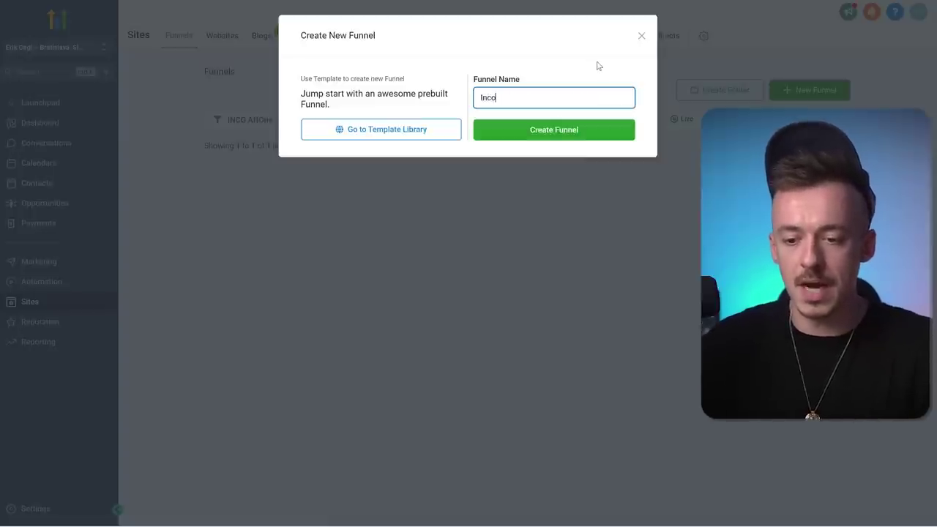
{"action": "left_click", "coordinate": [576, 129]}
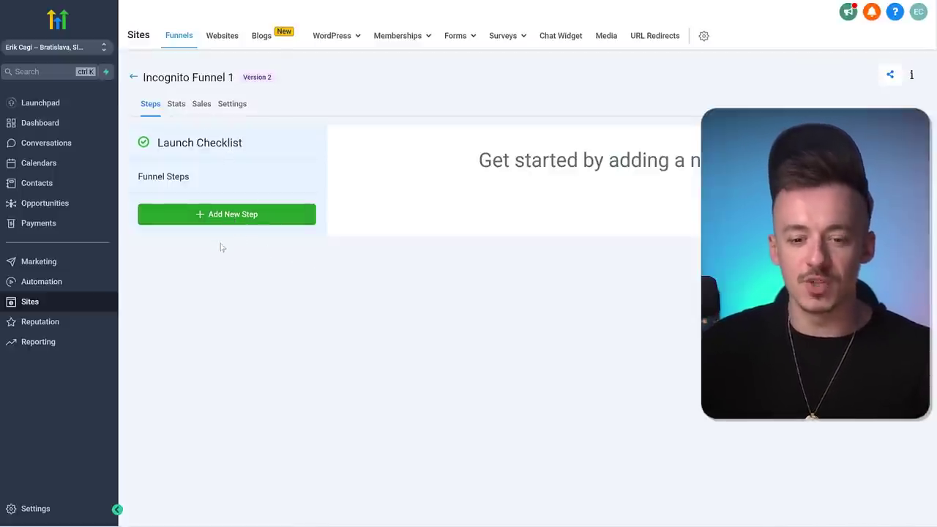
- Add a 'First landing Page' funnel step at path free-video, built from a blank page
{"action": "left_click", "coordinate": [222, 215]}
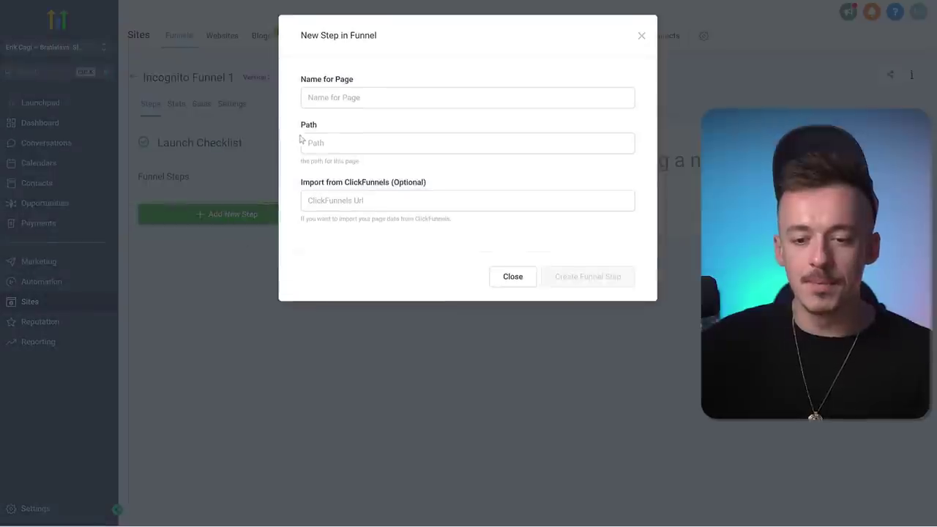
{"action": "left_click", "coordinate": [359, 103]}
{"action": "type", "text": "First la"}
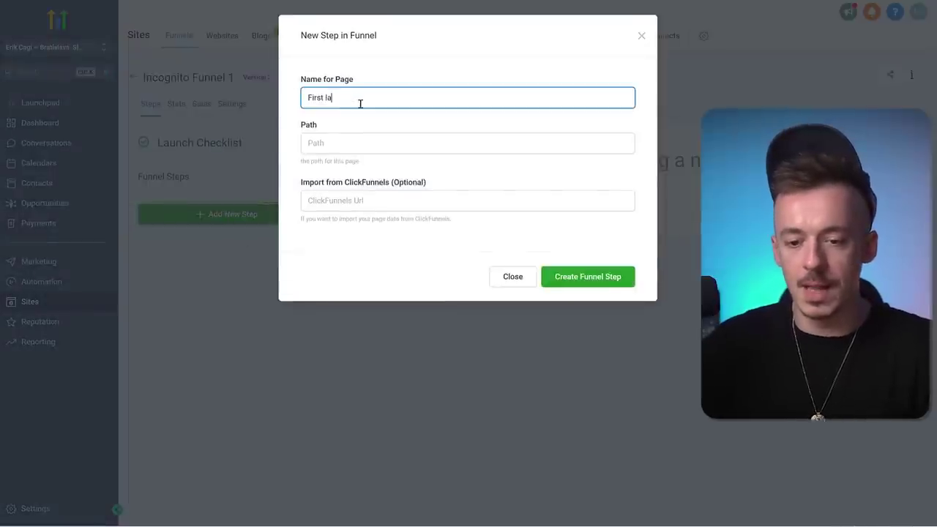
{"action": "type", "text": "nding Page"}
{"action": "left_click", "coordinate": [322, 139]}
{"action": "type", "text": "free-video"}
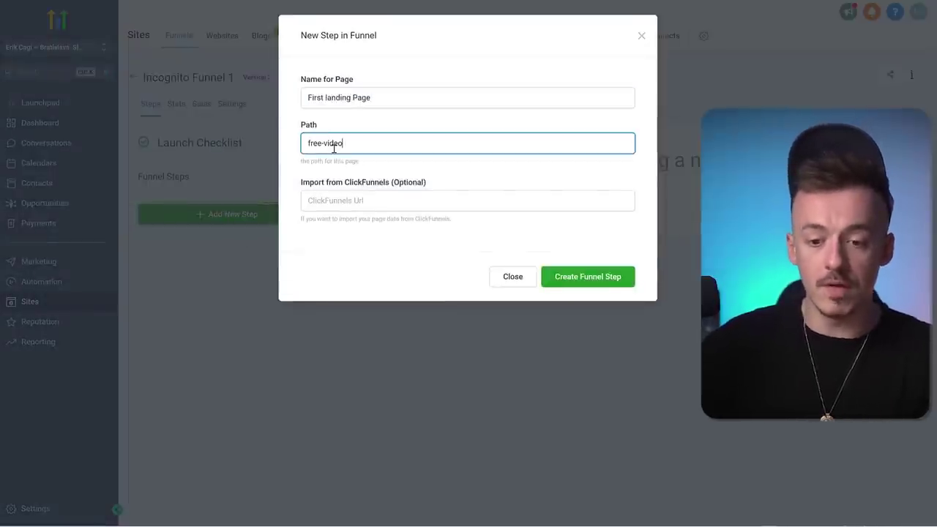
{"action": "left_click", "coordinate": [583, 278]}
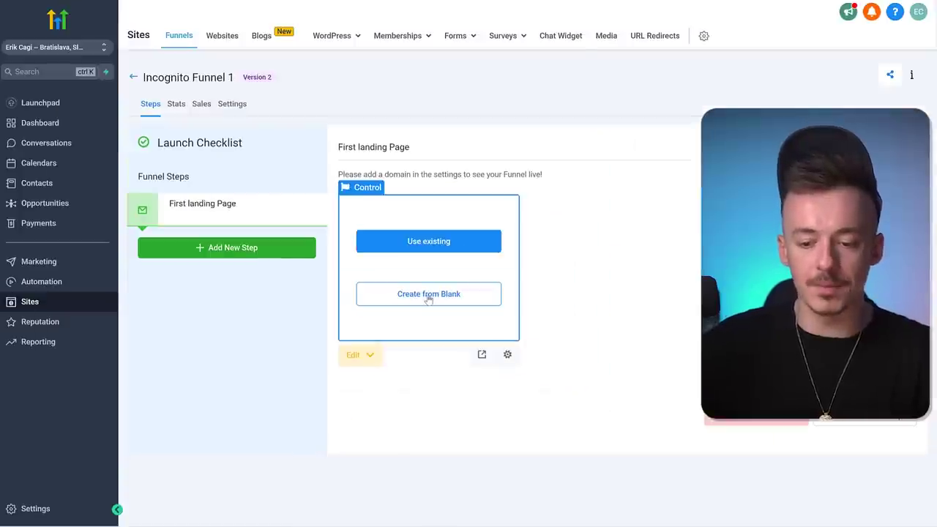
{"action": "left_click", "coordinate": [429, 295]}
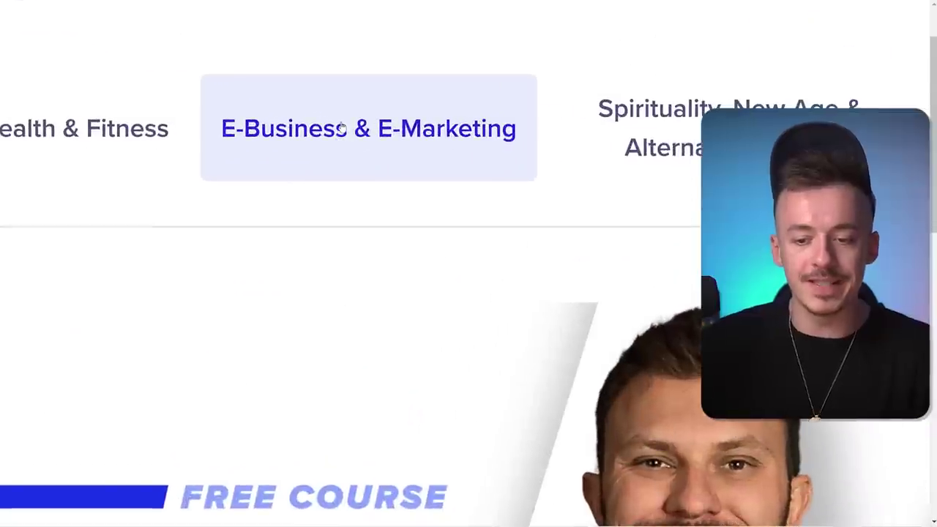
- Open the E-Business & E-Marketing category and bring up the sort options
{"action": "left_click", "coordinate": [342, 127]}
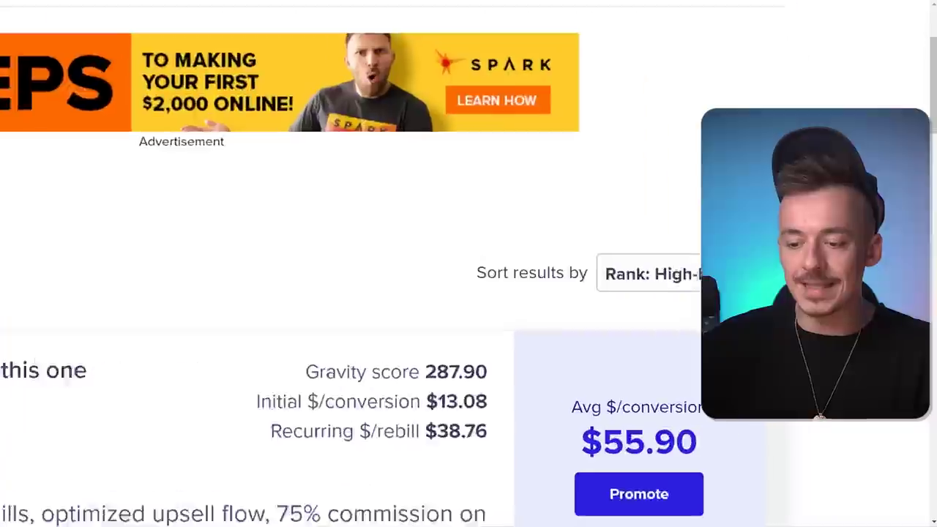
{"action": "left_click", "coordinate": [641, 126]}
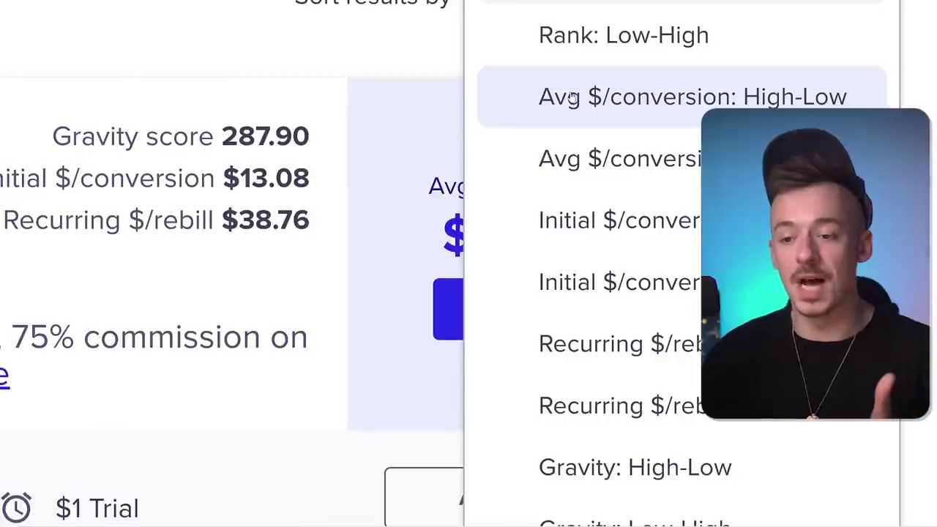
- Sort offers by Avg $/conversion: High-Low and read the stat definitions
{"action": "left_click", "coordinate": [766, 102]}
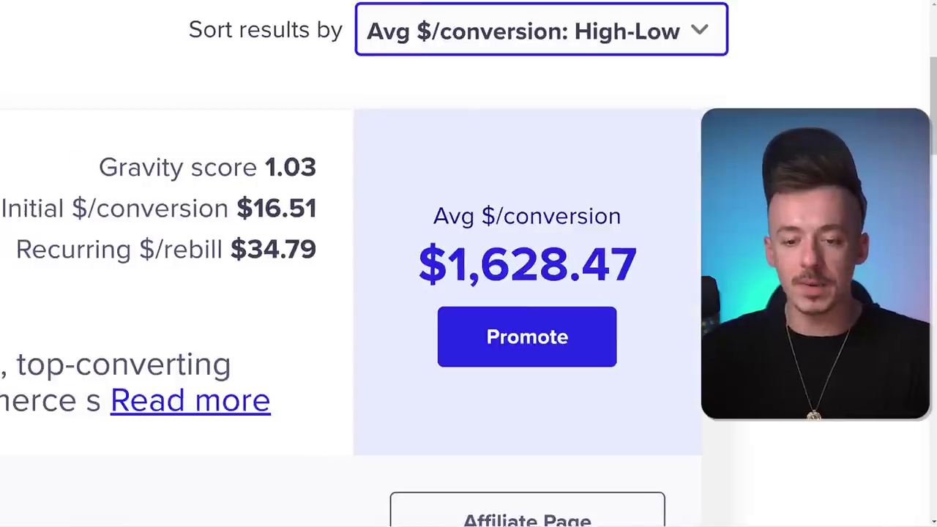
{"action": "scroll", "coordinate": [307, 186], "scroll_direction": "down", "scroll_amount": 2}
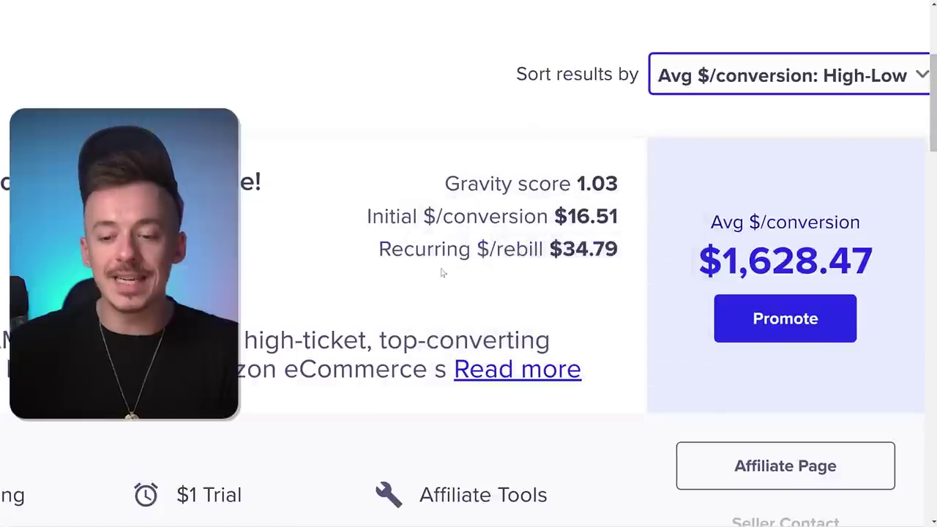
{"action": "mouse_move", "coordinate": [569, 216]}
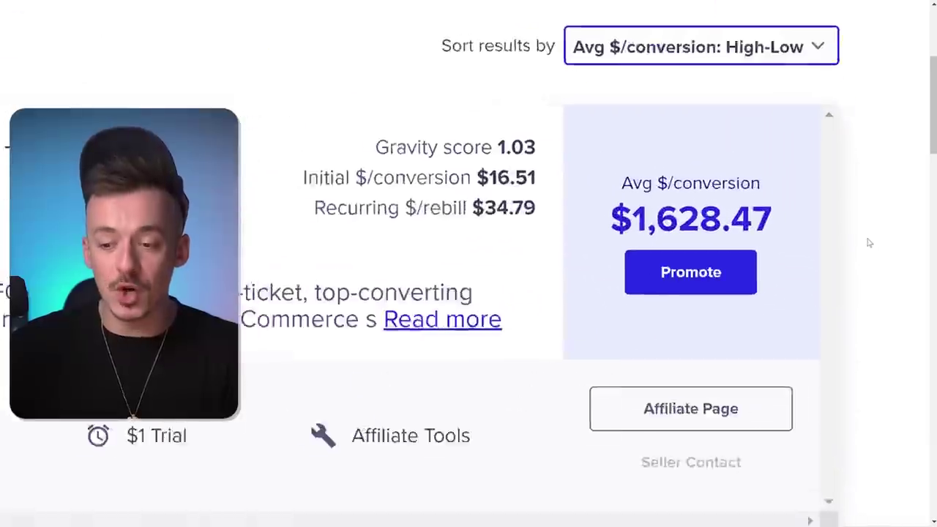
{"action": "mouse_move", "coordinate": [534, 212]}
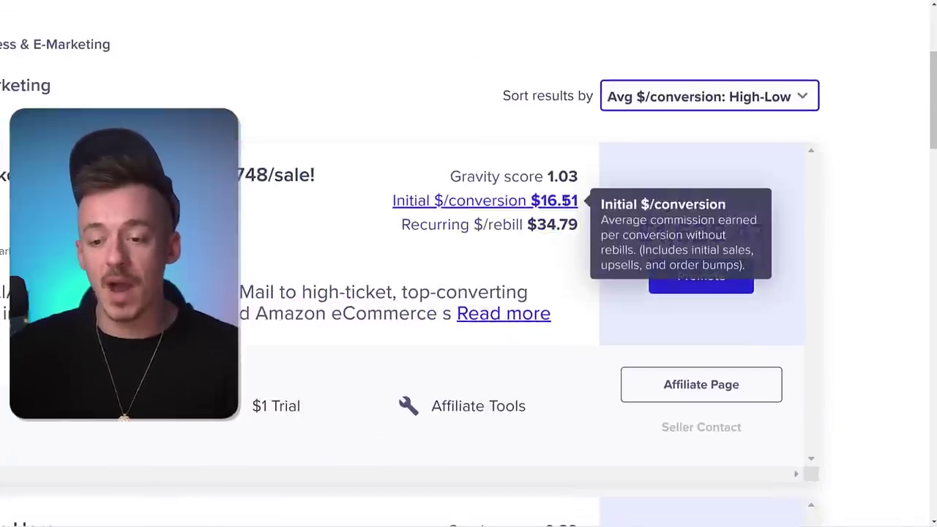
{"action": "mouse_move", "coordinate": [701, 233]}
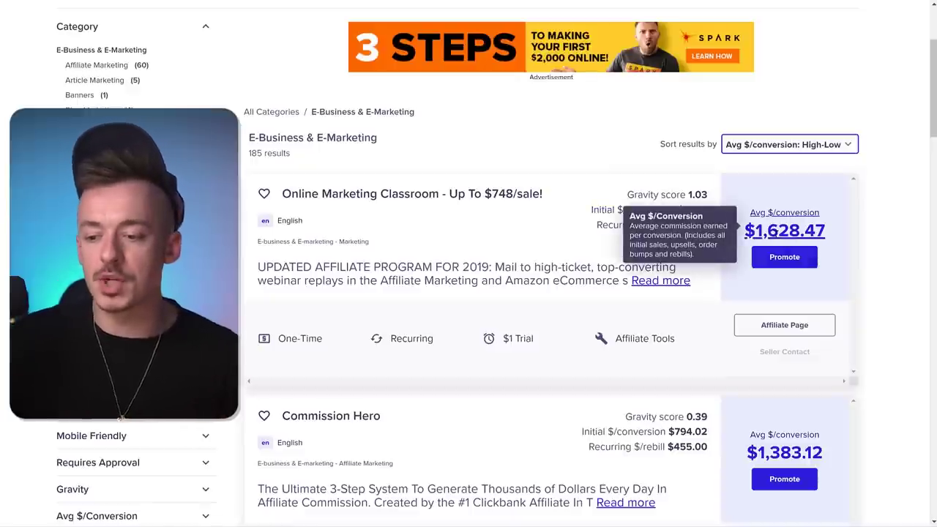
- Browse the ClickBank offer listings and view the Perpetual Income 365 sales page
{"action": "scroll", "coordinate": [783, 233], "scroll_direction": "down", "scroll_amount": 3}
{"action": "scroll", "coordinate": [385, 183], "scroll_direction": "down", "scroll_amount": 3}
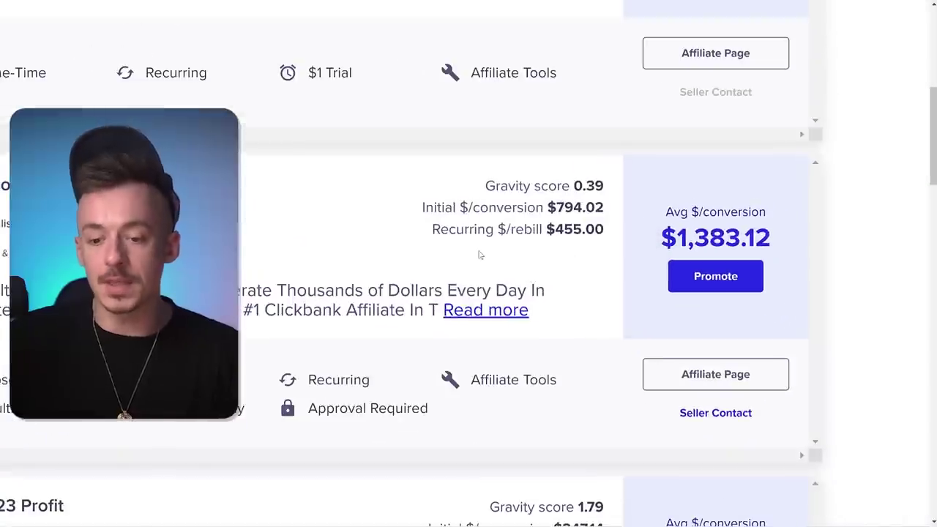
{"action": "scroll", "coordinate": [545, 351], "scroll_direction": "down", "scroll_amount": 5}
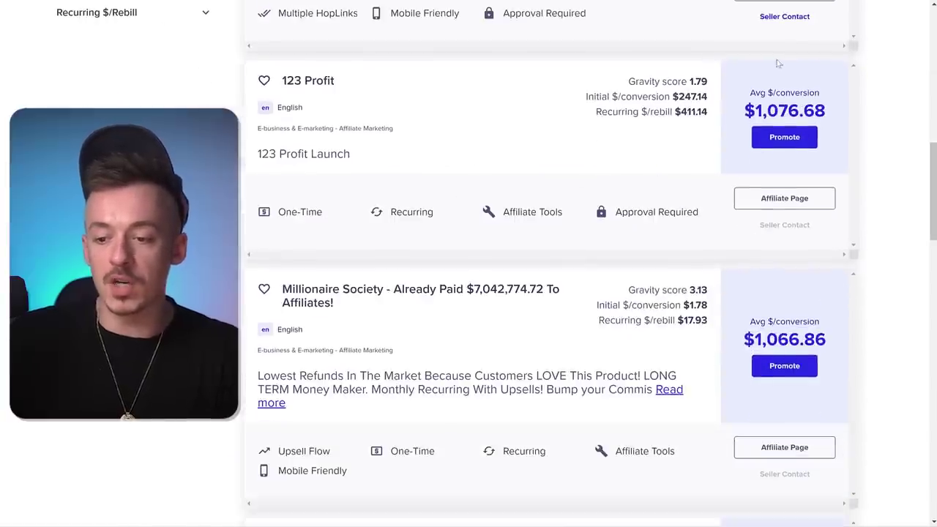
{"action": "mouse_move", "coordinate": [601, 97]}
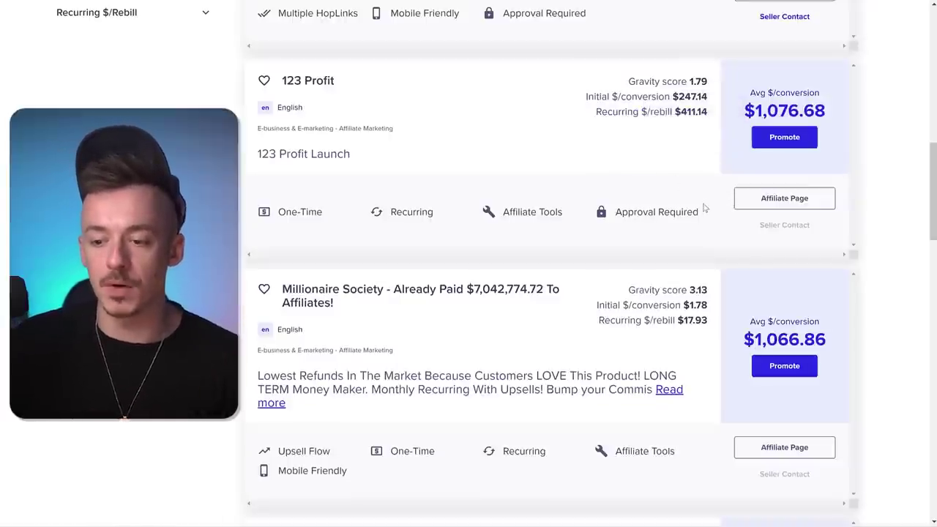
{"action": "scroll", "coordinate": [699, 185], "scroll_direction": "down", "scroll_amount": 3}
{"action": "scroll", "coordinate": [693, 179], "scroll_direction": "down", "scroll_amount": 12}
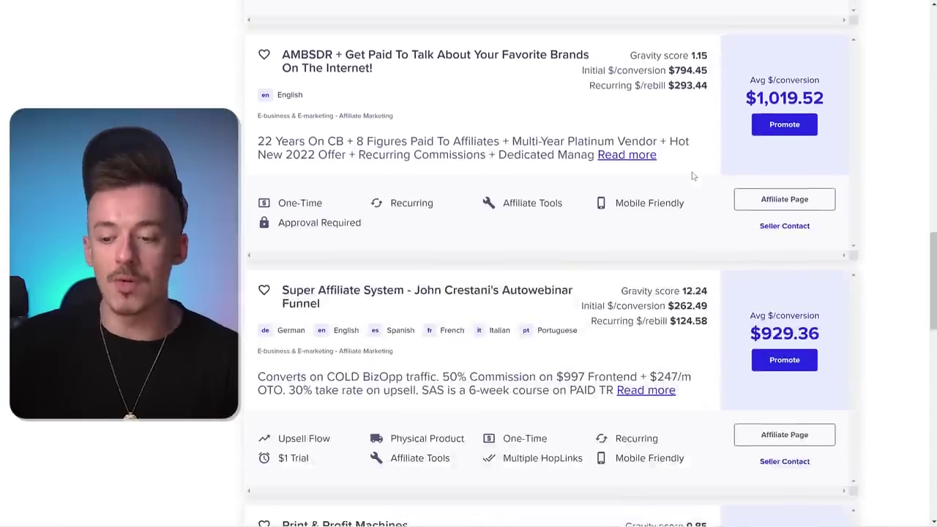
{"action": "scroll", "coordinate": [523, 203], "scroll_direction": "down", "scroll_amount": 6}
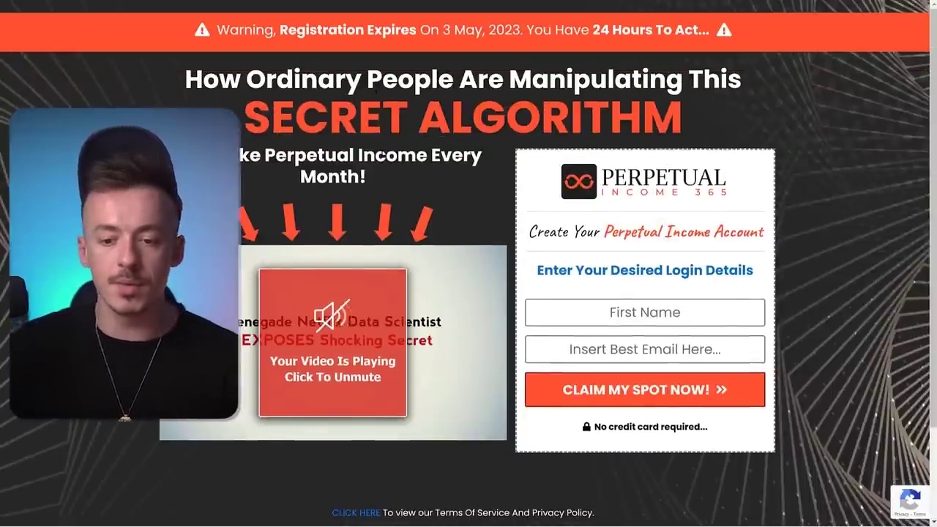
- Copy the sales headline, add a full-width one-column section with a Headline, and paste it in
{"action": "left_click_drag", "start_coordinate": [187, 78], "coordinate": [378, 180]}
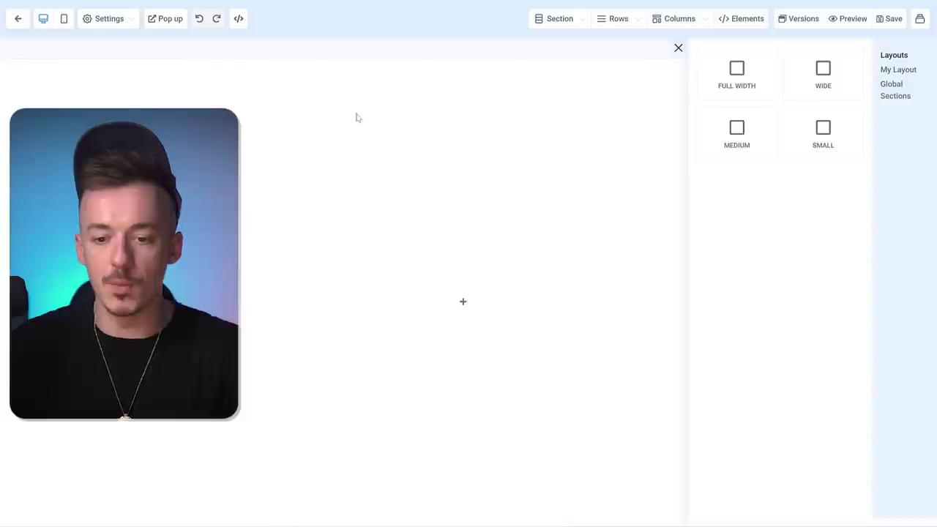
{"action": "left_click", "coordinate": [738, 72]}
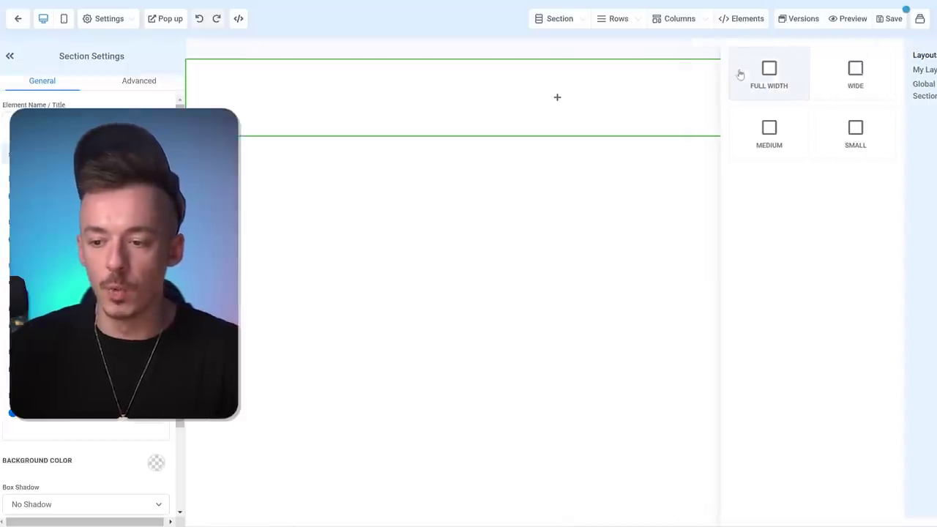
{"action": "left_click", "coordinate": [557, 137]}
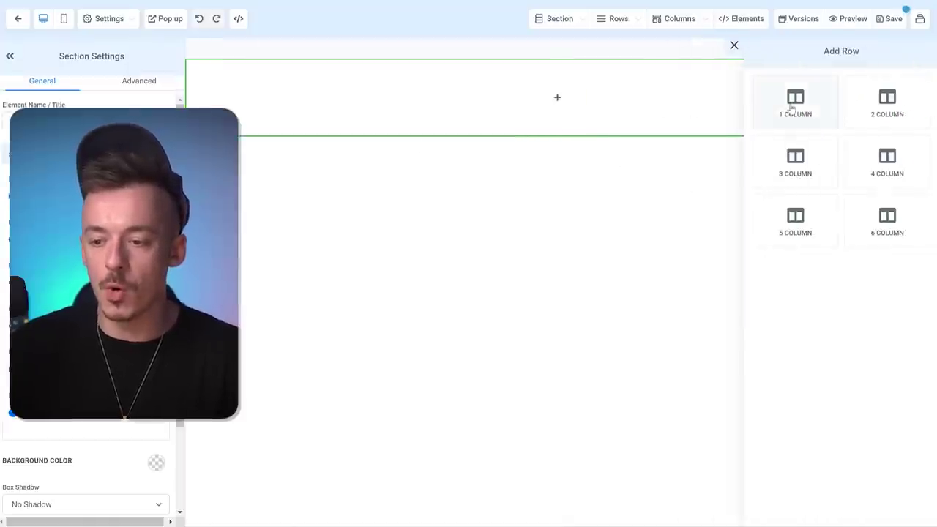
{"action": "left_click", "coordinate": [795, 103]}
{"action": "left_click", "coordinate": [569, 111]}
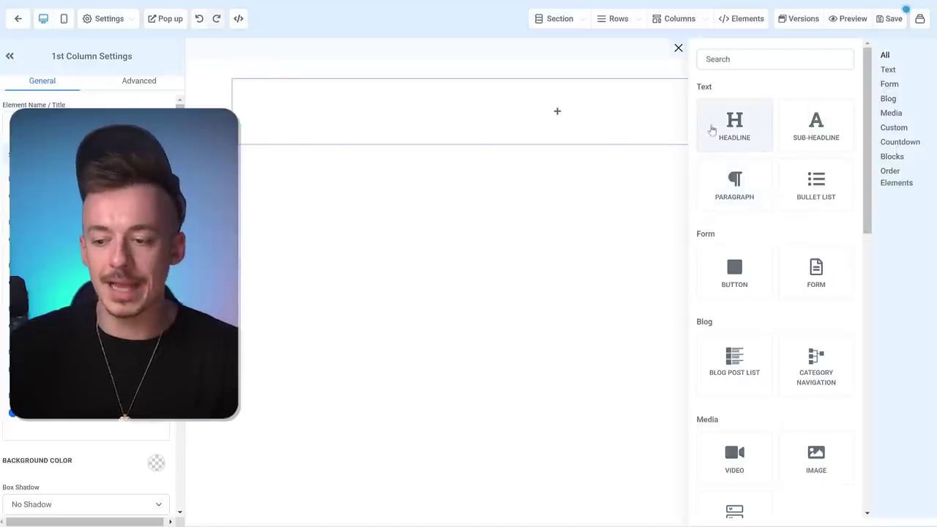
{"action": "left_click", "coordinate": [736, 128]}
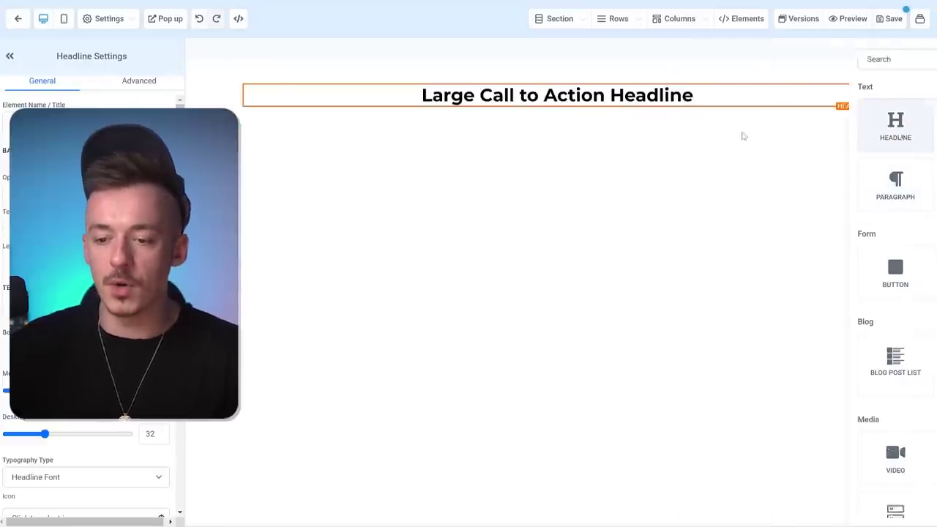
{"action": "triple_click", "coordinate": [557, 95]}
{"action": "key", "text": "ctrl+v"}
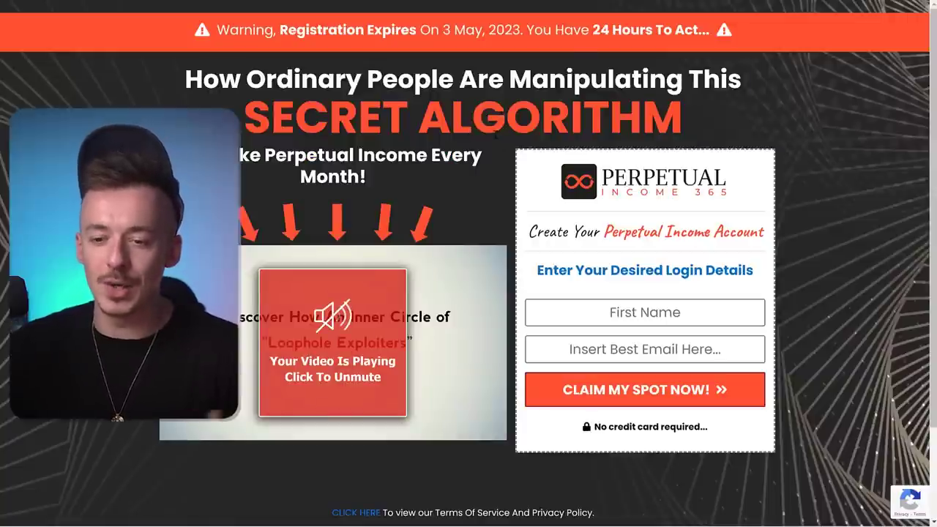
- Duplicate the headline twice and trim the first copy down to its opening line
{"action": "left_click_drag", "start_coordinate": [197, 79], "coordinate": [742, 79]}
{"action": "left_click_drag", "start_coordinate": [246, 117], "coordinate": [809, 128]}
{"action": "left_click", "coordinate": [808, 128]}
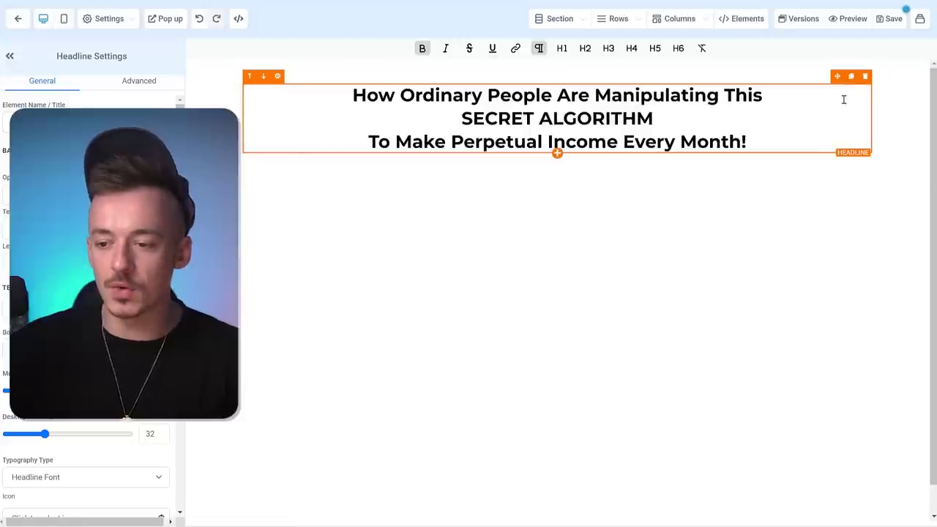
{"action": "left_click", "coordinate": [851, 77]}
{"action": "left_click", "coordinate": [851, 77]}
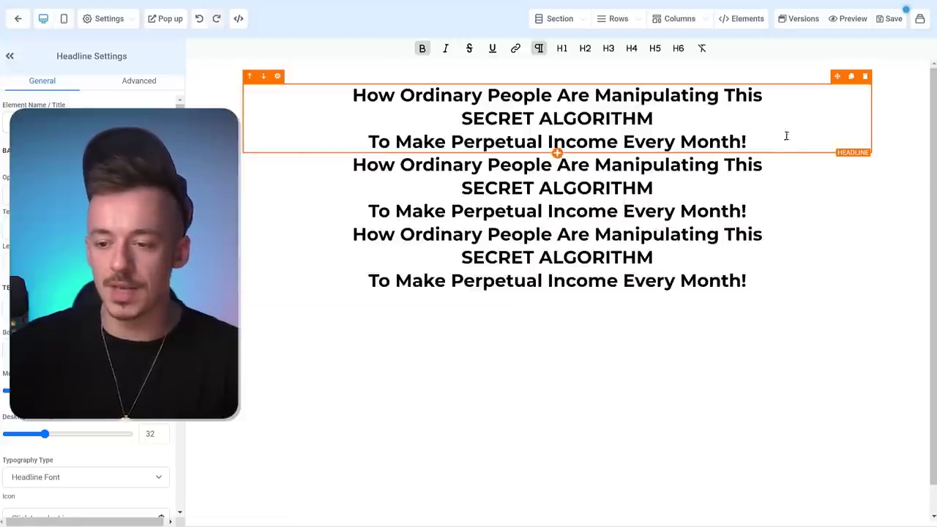
{"action": "left_click_drag", "start_coordinate": [761, 132], "coordinate": [771, 100]}
{"action": "key", "text": "BackSpace"}
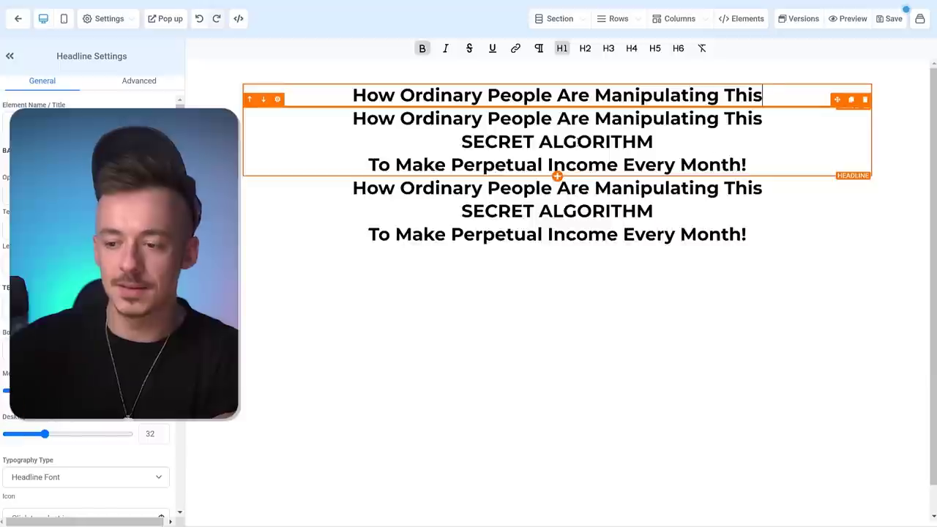
- Trim the second headline copy down to just the SECRET ALGORITHM line
{"action": "left_click_drag", "start_coordinate": [353, 119], "coordinate": [767, 121]}
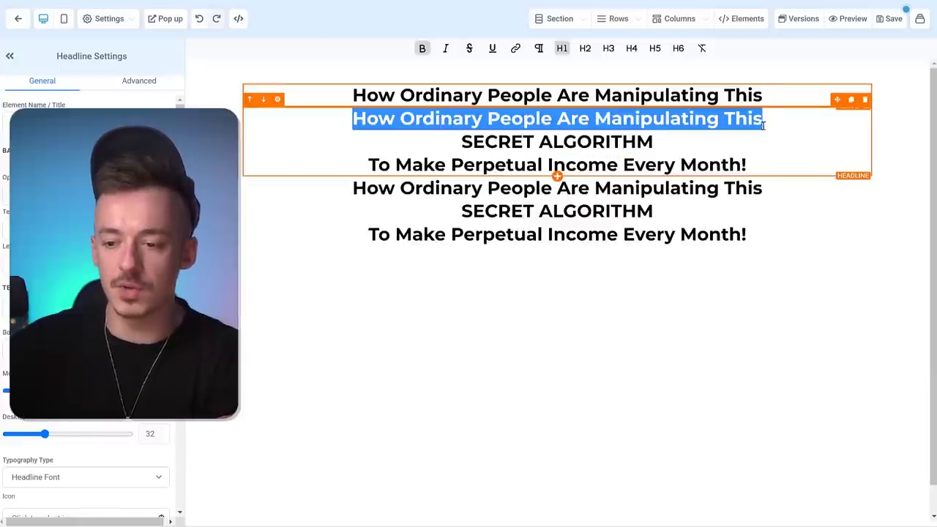
{"action": "key", "text": "BackSpace"}
{"action": "left_click", "coordinate": [458, 140]}
{"action": "key", "text": "BackSpace"}
{"action": "left_click_drag", "start_coordinate": [364, 144], "coordinate": [750, 150]}
{"action": "key", "text": "BackSpace"}
- Cut the third copy to its closing line and enlarge SECRET ALGORITHM to about 66 desktop font size
{"action": "left_click", "coordinate": [667, 166]}
{"action": "left_click_drag", "start_coordinate": [667, 165], "coordinate": [347, 138]}
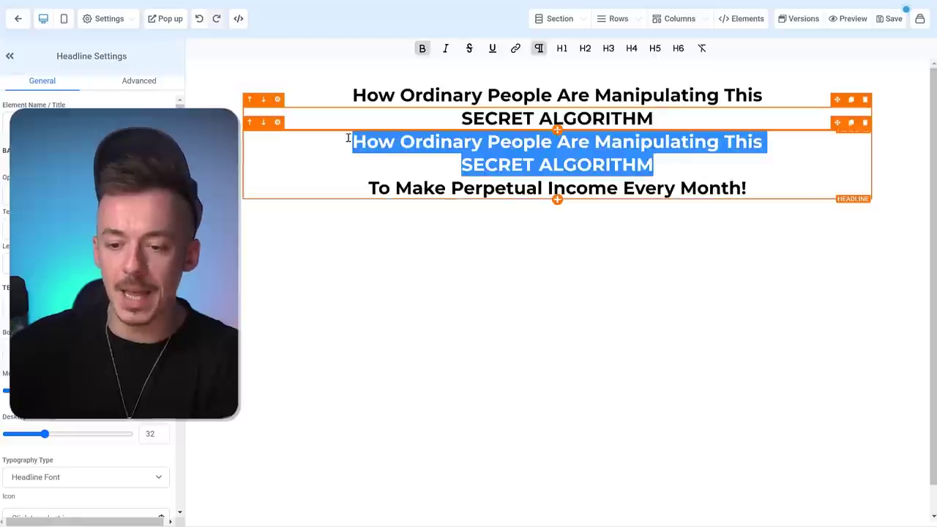
{"action": "key", "text": "BackSpace"}
{"action": "left_click", "coordinate": [352, 163]}
{"action": "key", "text": "BackSpace"}
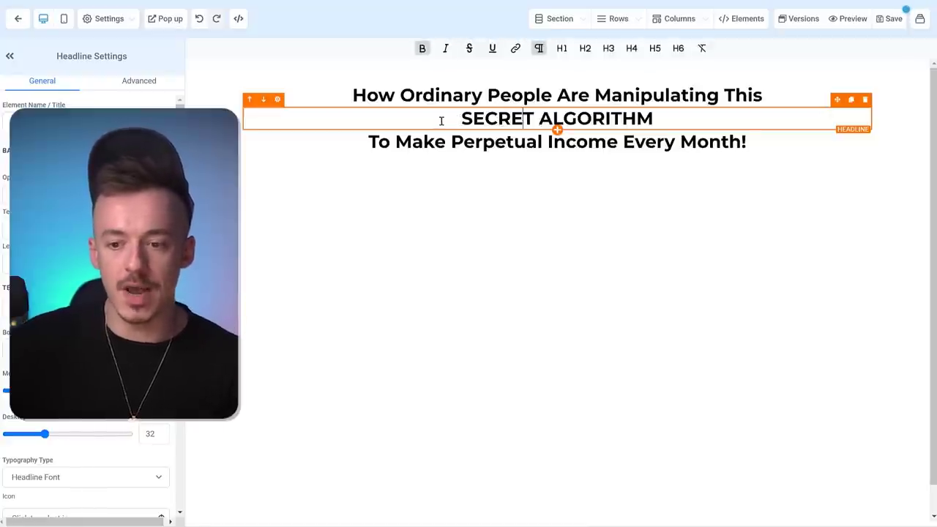
{"action": "left_click_drag", "start_coordinate": [441, 120], "coordinate": [671, 118]}
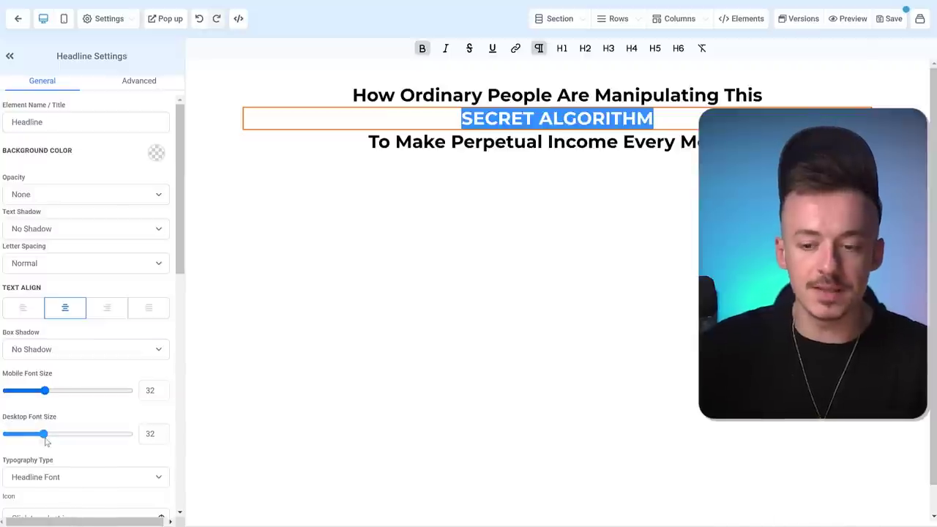
{"action": "left_click_drag", "start_coordinate": [45, 437], "coordinate": [88, 438]}
- Set the SECRET ALGORITHM headline's Bold Text Color to red
{"action": "scroll", "coordinate": [106, 406], "scroll_direction": "down", "scroll_amount": 2}
{"action": "scroll", "coordinate": [107, 405], "scroll_direction": "down", "scroll_amount": 4}
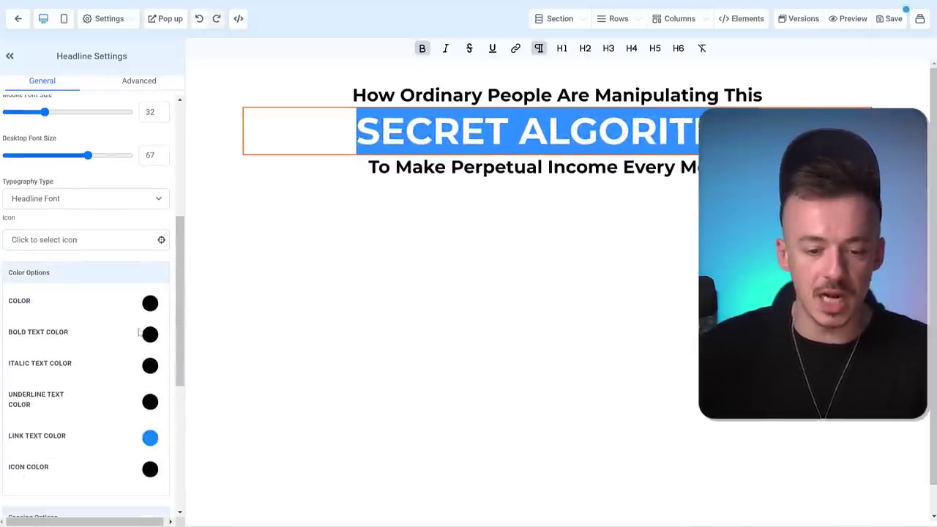
{"action": "left_click", "coordinate": [145, 303]}
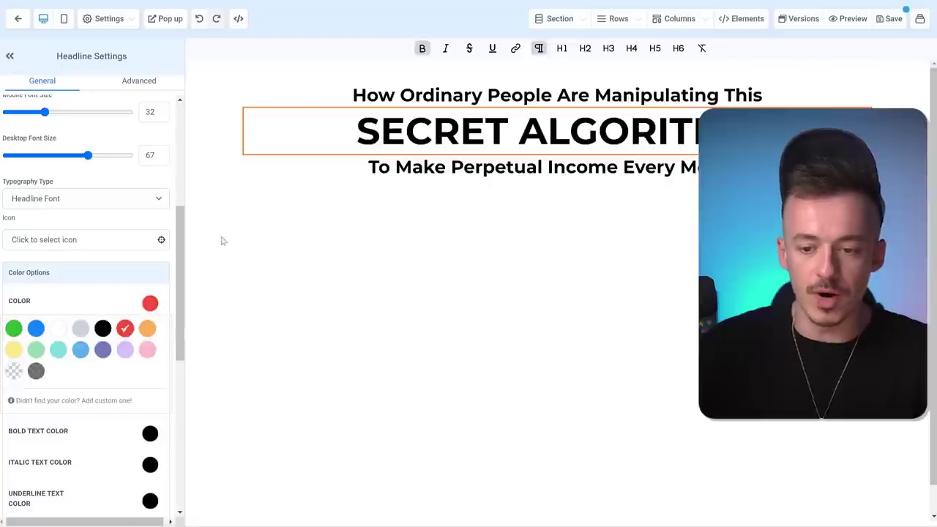
{"action": "left_click", "coordinate": [145, 304]}
{"action": "scroll", "coordinate": [134, 233], "scroll_direction": "down", "scroll_amount": 2}
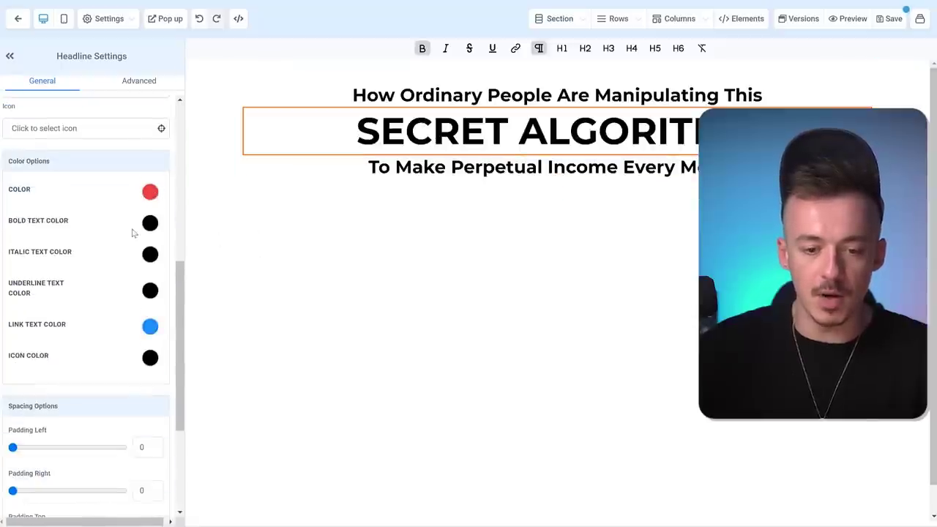
{"action": "left_click", "coordinate": [150, 223]}
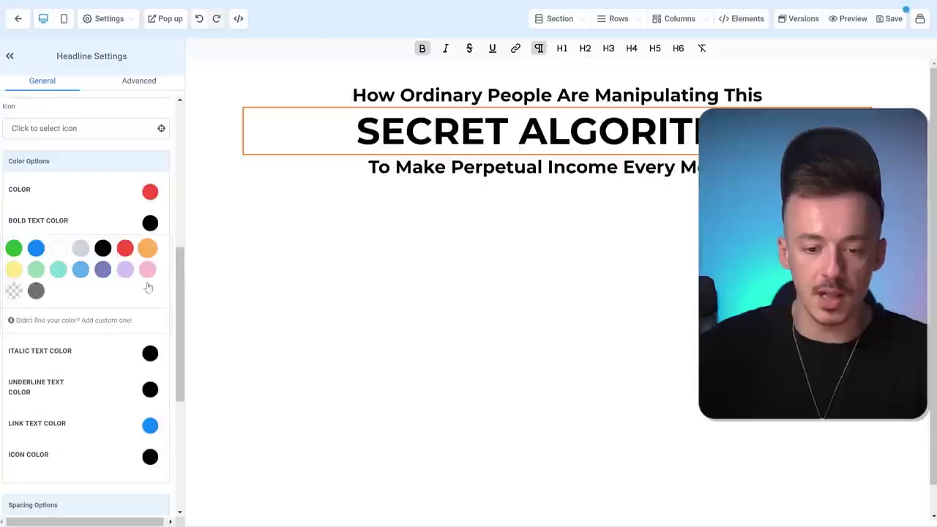
{"action": "left_click", "coordinate": [125, 249]}
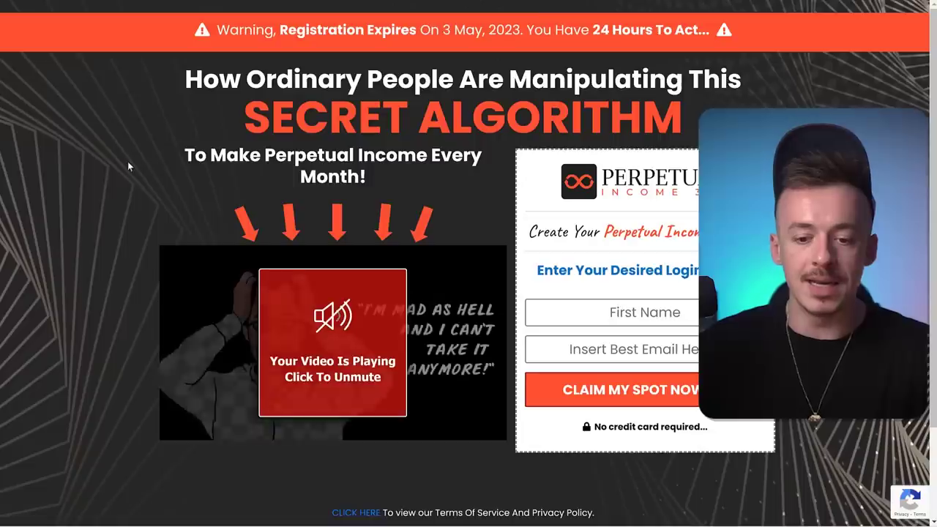
- Capture the sales page's video area with a Lightshot screenshot
{"action": "scroll", "coordinate": [128, 161], "scroll_direction": "down", "scroll_amount": 1}
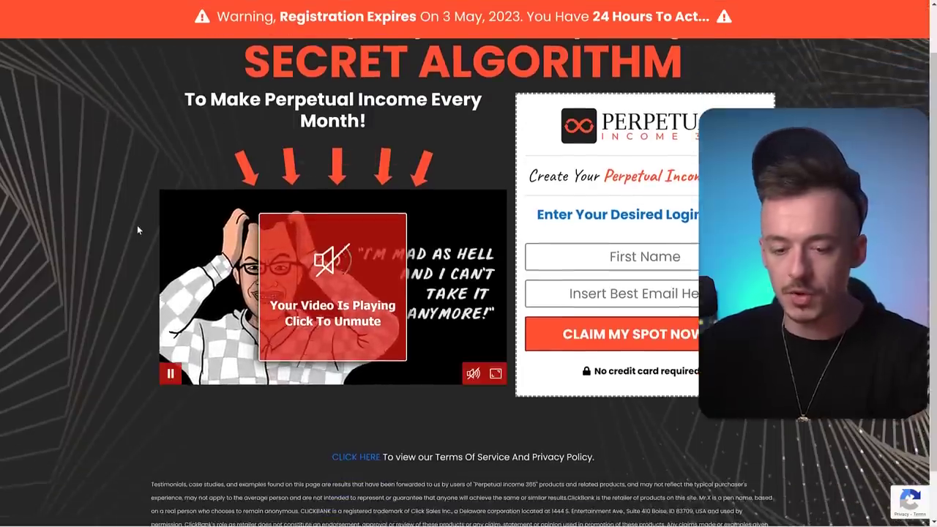
{"action": "key", "text": "Print"}
{"action": "left_click_drag", "start_coordinate": [159, 192], "coordinate": [507, 384]}
- Upload the video screenshot to Imgur and copy the hosted image's address
{"action": "left_click", "coordinate": [414, 392]}
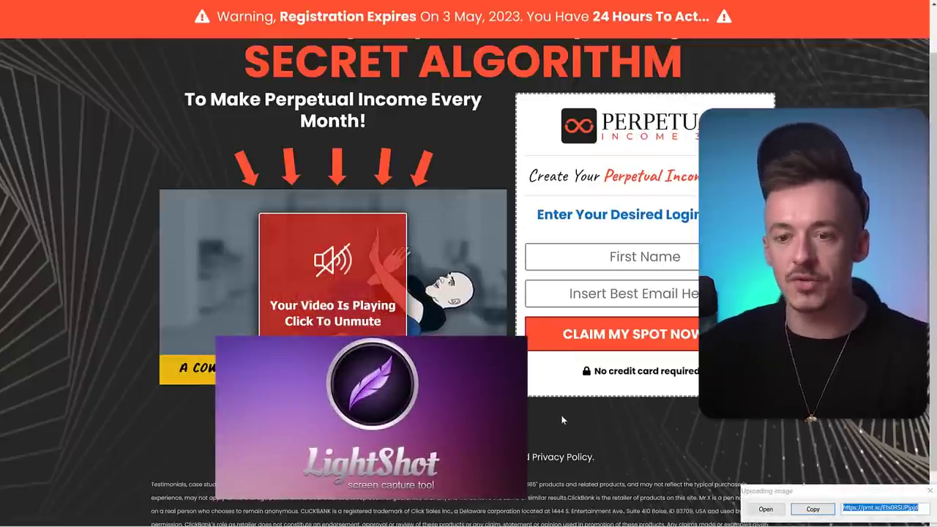
{"action": "left_click", "coordinate": [774, 512]}
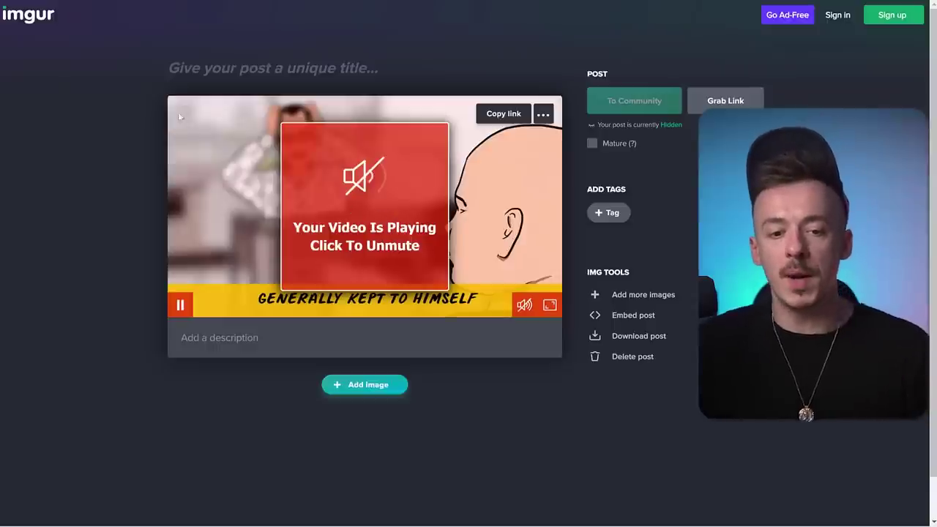
{"action": "right_click", "coordinate": [359, 198]}
{"action": "left_click", "coordinate": [417, 249]}
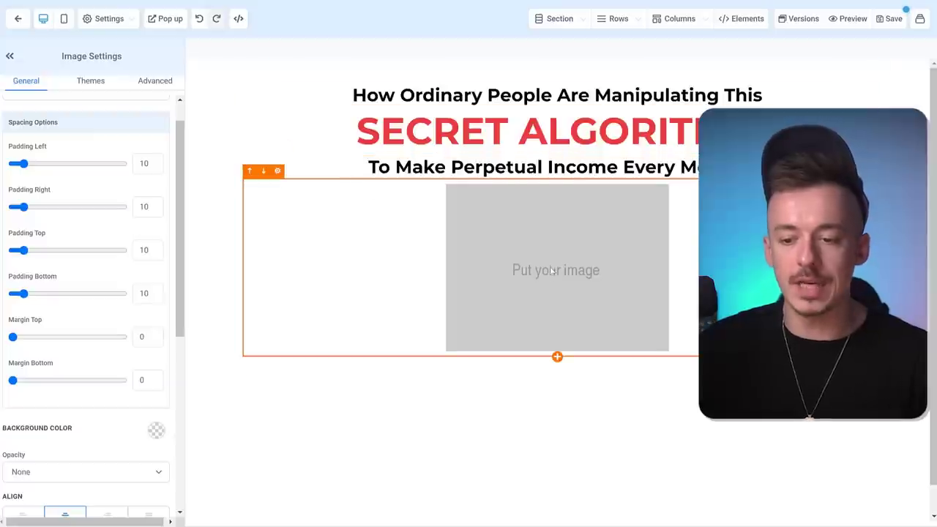
- Replace the image element's Image URL with the i.imgur.com screenshot link
{"action": "scroll", "coordinate": [88, 242], "scroll_direction": "down", "scroll_amount": 5}
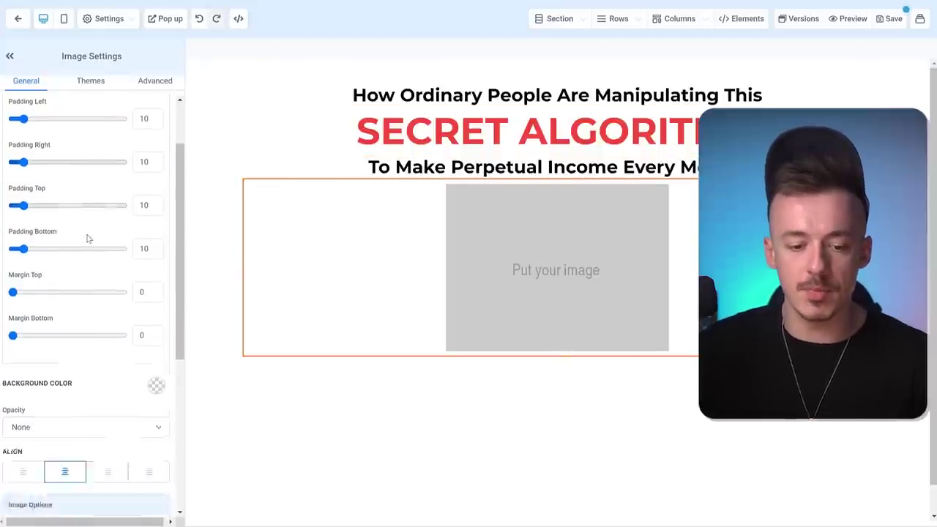
{"action": "left_click", "coordinate": [65, 252]}
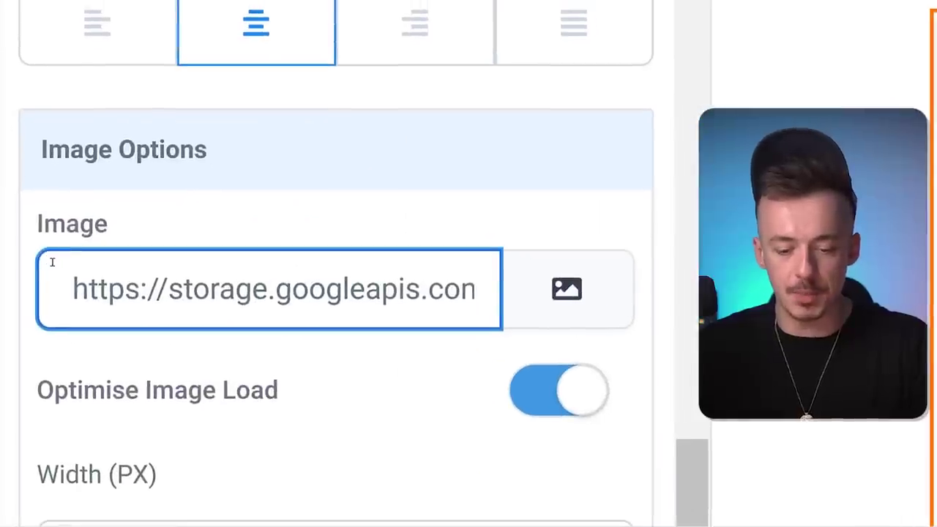
{"action": "key", "text": "ctrl+a"}
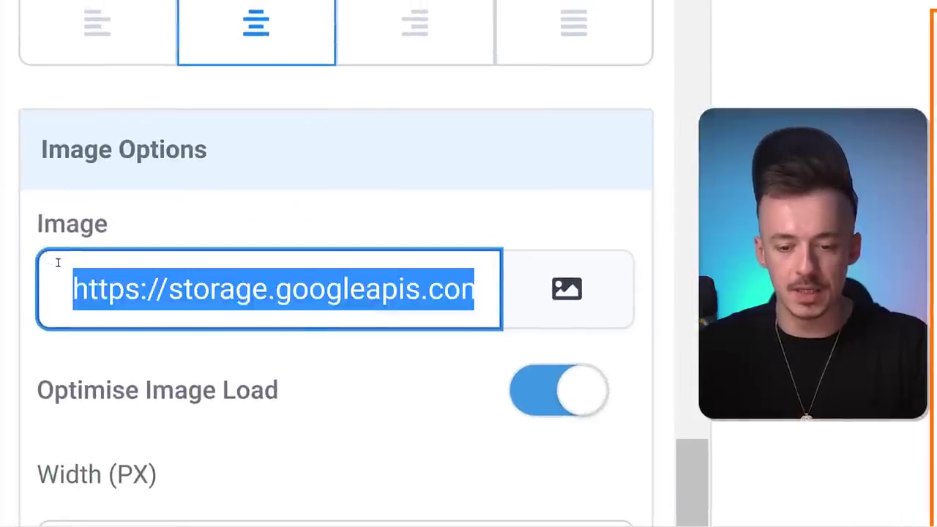
{"action": "key", "text": "ctrl+v"}
{"action": "left_click", "coordinate": [228, 238]}
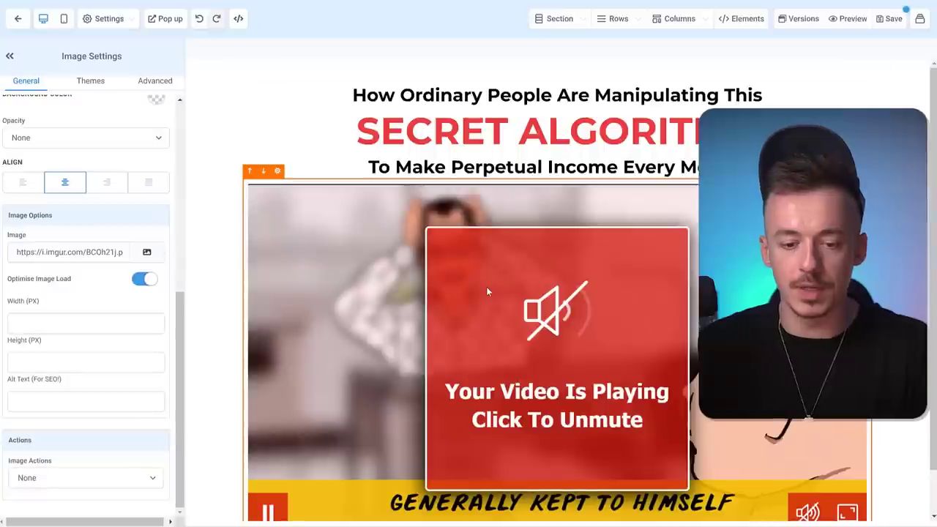
- Set the image's Width (PX) to 659
{"action": "scroll", "coordinate": [538, 295], "scroll_direction": "down", "scroll_amount": 1}
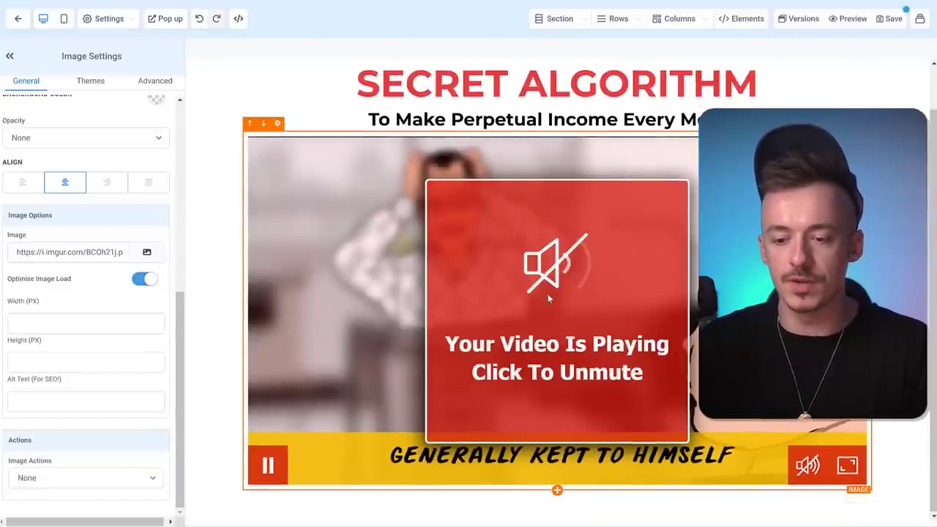
{"action": "left_click", "coordinate": [73, 322]}
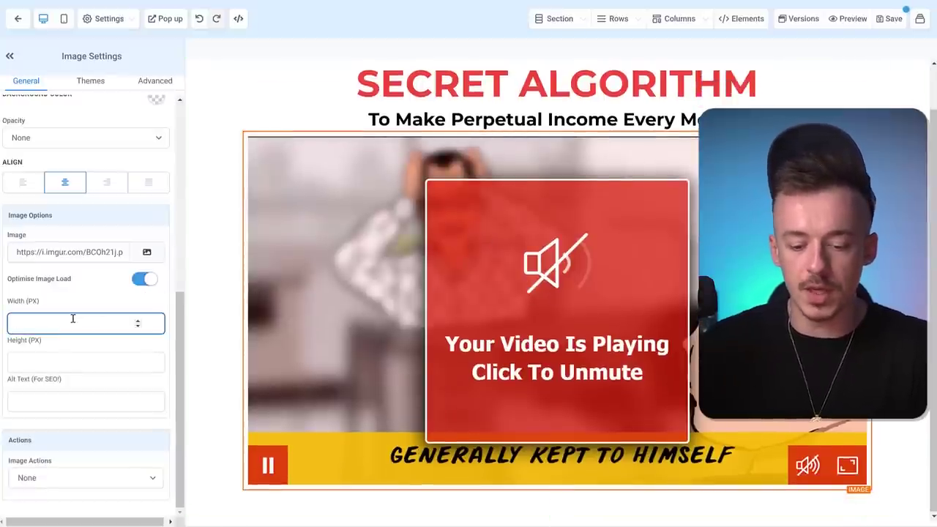
{"action": "type", "text": "450"}
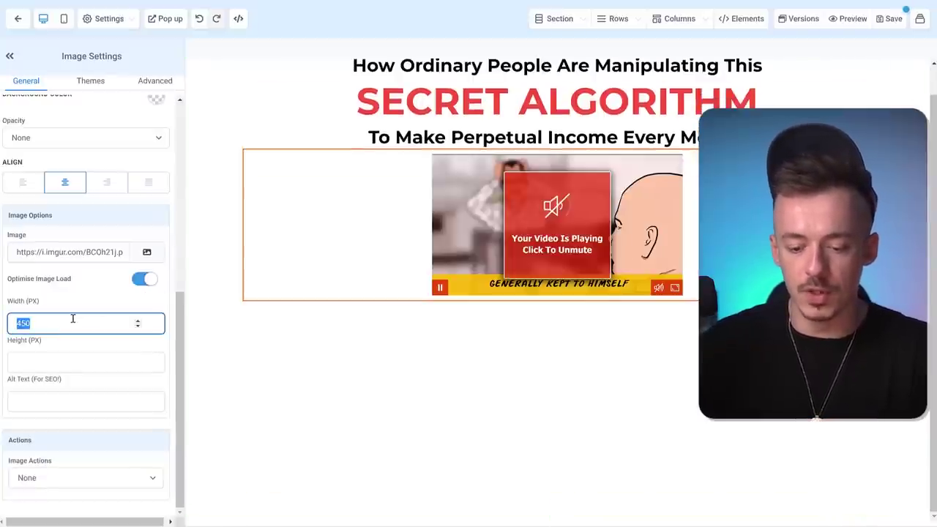
{"action": "type", "text": "550"}
{"action": "left_click", "coordinate": [634, 416]}
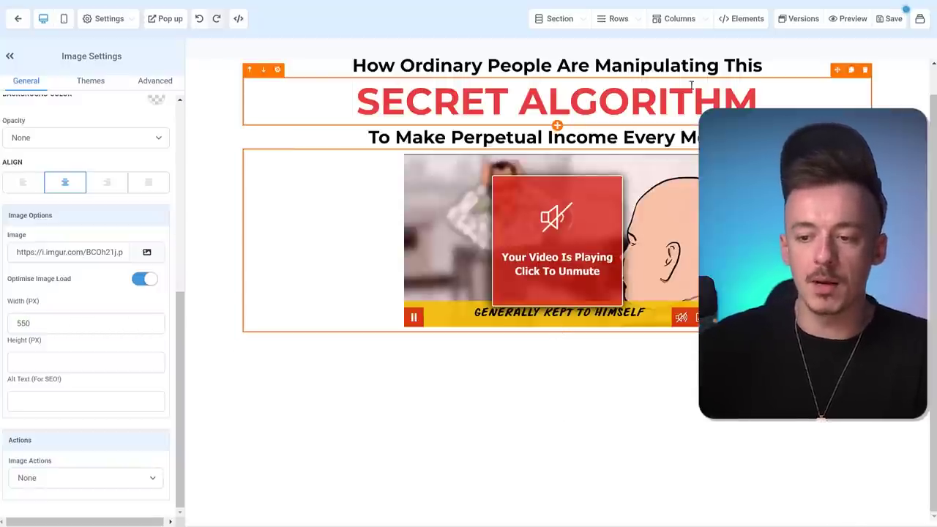
{"action": "scroll", "coordinate": [584, 110], "scroll_direction": "up", "scroll_amount": 1}
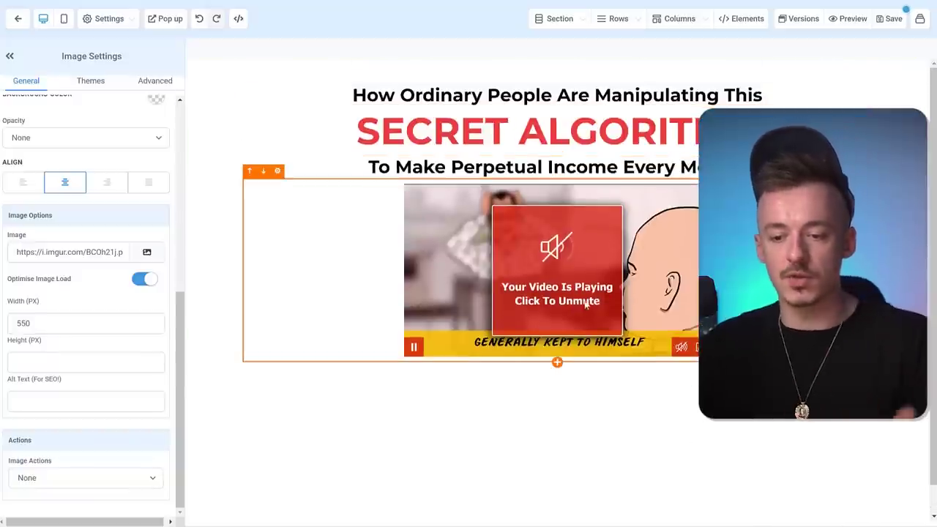
{"action": "left_click", "coordinate": [24, 319]}
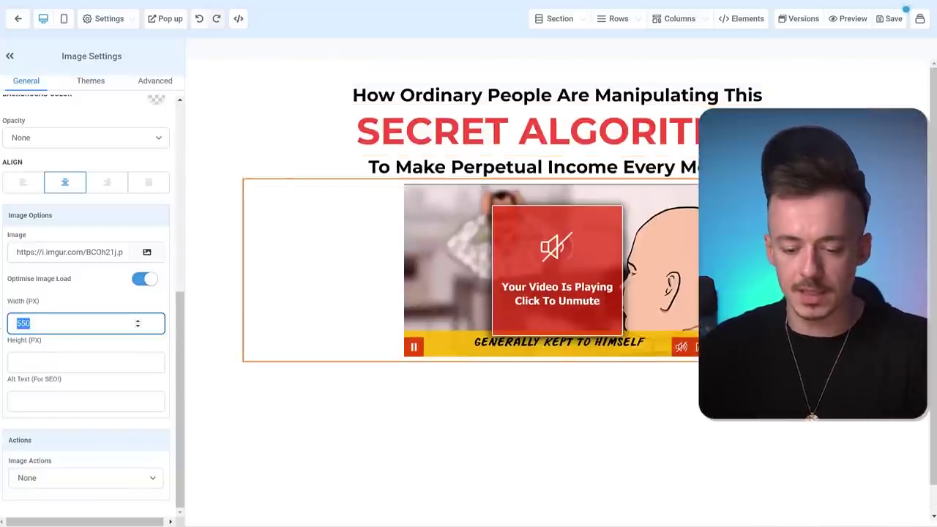
{"action": "type", "text": "659"}
{"action": "left_click", "coordinate": [434, 461]}
{"action": "mouse_move", "coordinate": [556, 397]}
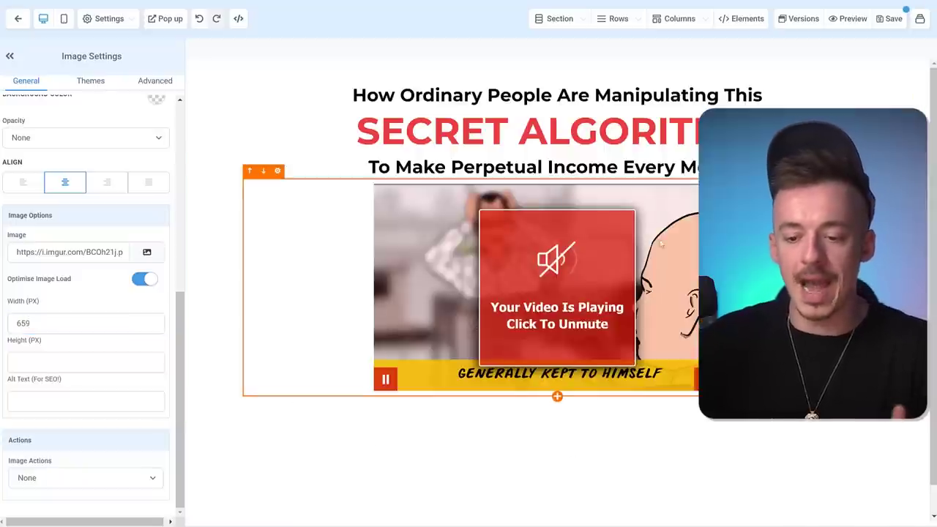
{"action": "left_click", "coordinate": [557, 396]}
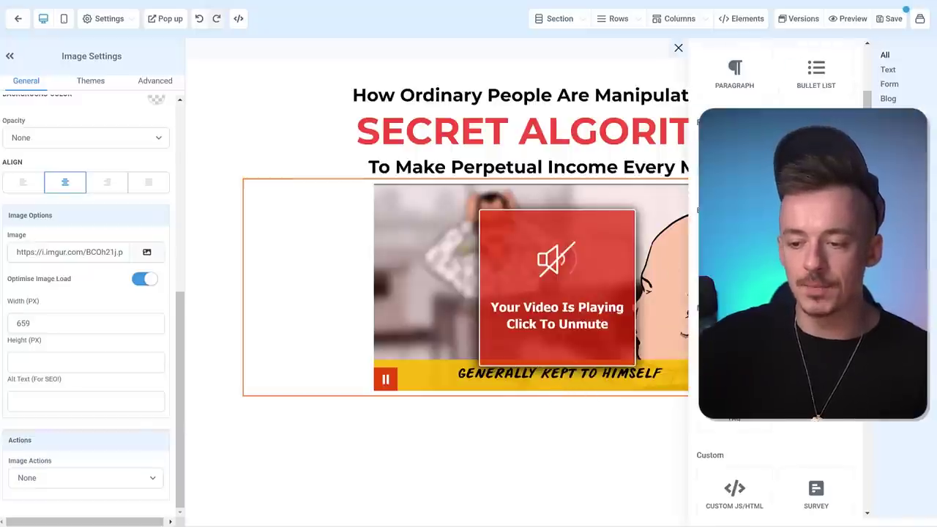
- Add a Button element below the image and give it the red theme style
{"action": "left_click", "coordinate": [734, 154]}
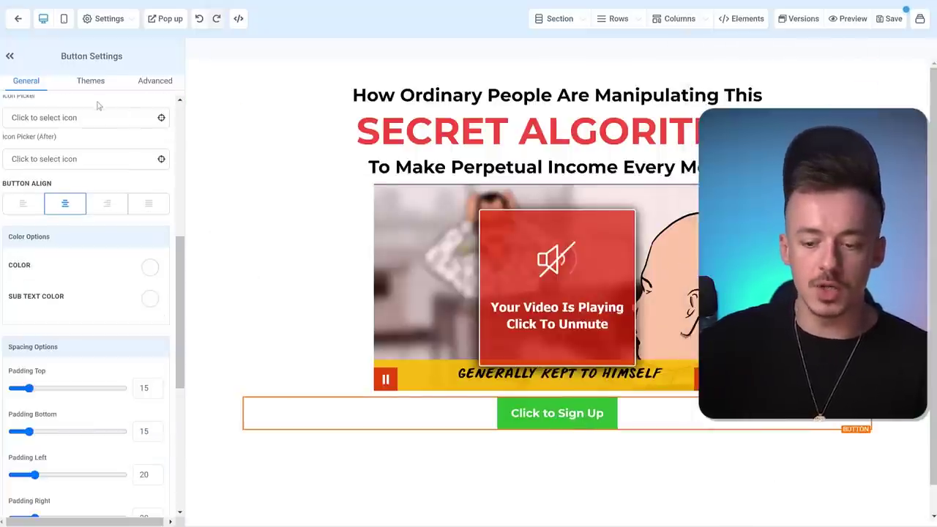
{"action": "left_click", "coordinate": [89, 82]}
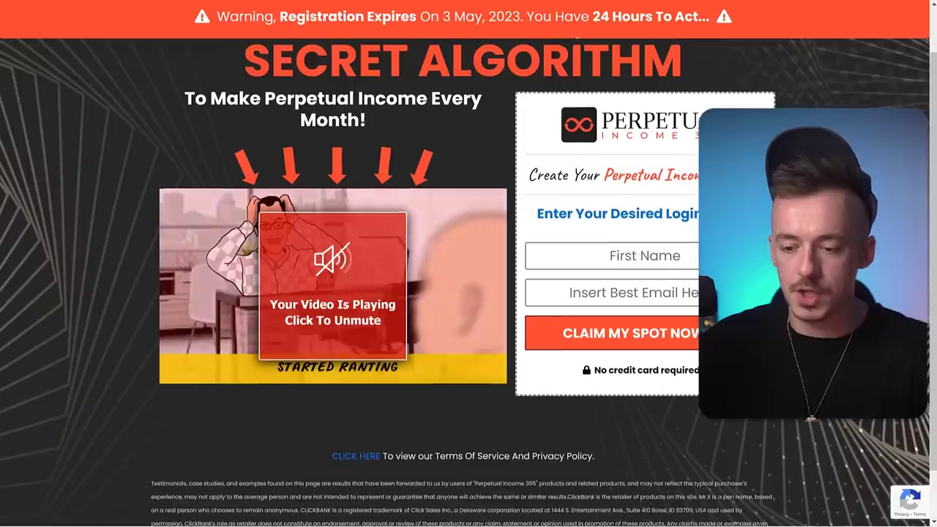
{"action": "scroll", "coordinate": [468, 278], "scroll_direction": "down", "scroll_amount": 1}
{"action": "scroll", "coordinate": [622, 331], "scroll_direction": "up", "scroll_amount": 1}
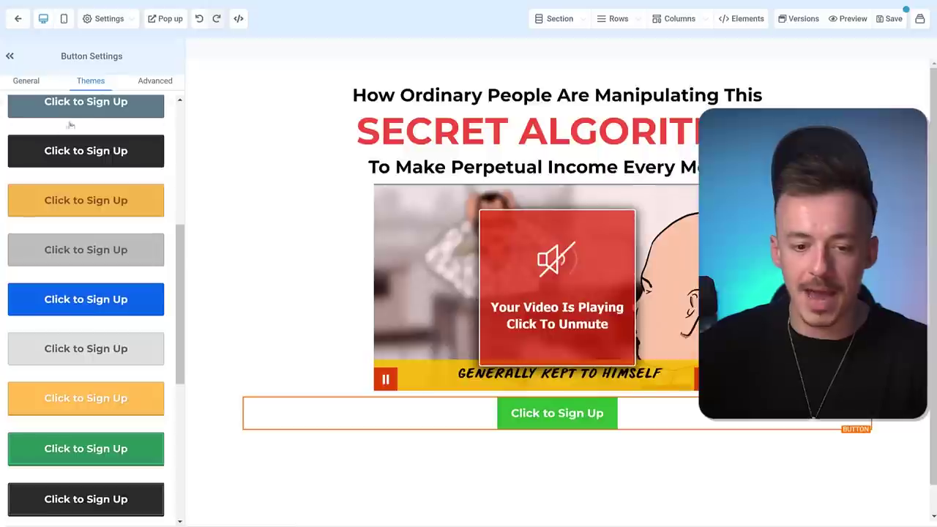
{"action": "scroll", "coordinate": [69, 282], "scroll_direction": "down", "scroll_amount": 6}
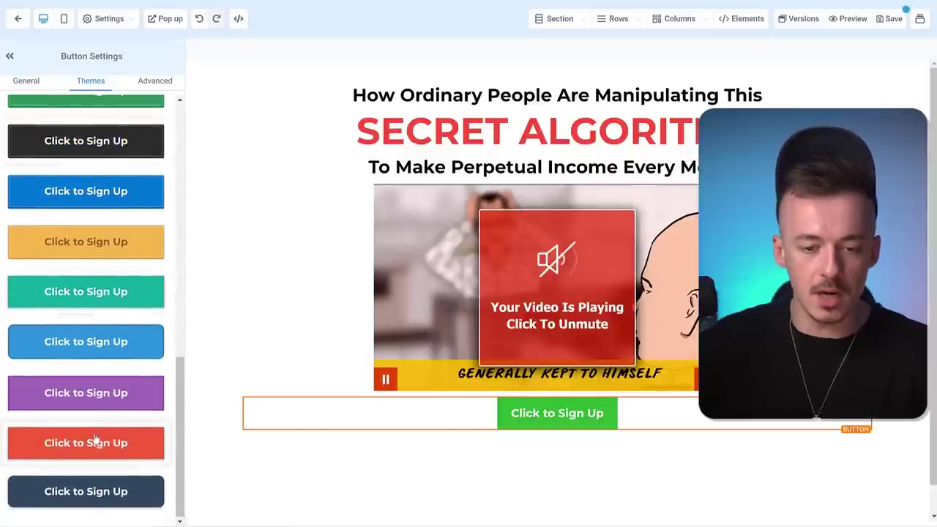
{"action": "scroll", "coordinate": [92, 441], "scroll_direction": "up", "scroll_amount": 5}
{"action": "scroll", "coordinate": [94, 435], "scroll_direction": "down", "scroll_amount": 3}
{"action": "scroll", "coordinate": [93, 435], "scroll_direction": "down", "scroll_amount": 3}
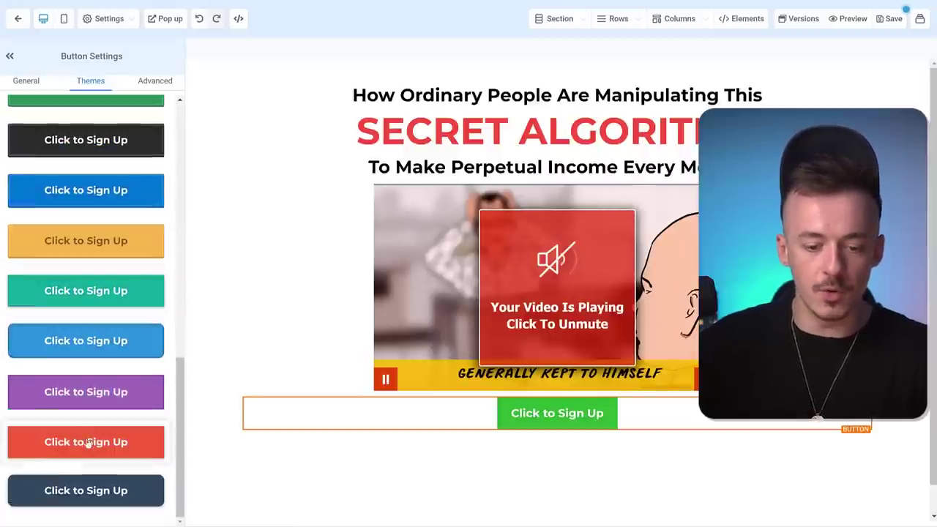
{"action": "left_click", "coordinate": [88, 441]}
- Label the button "YES! Get Instant Access Right Now!" with sub text "Click here to continue to watch the full video..."
{"action": "left_click", "coordinate": [270, 446]}
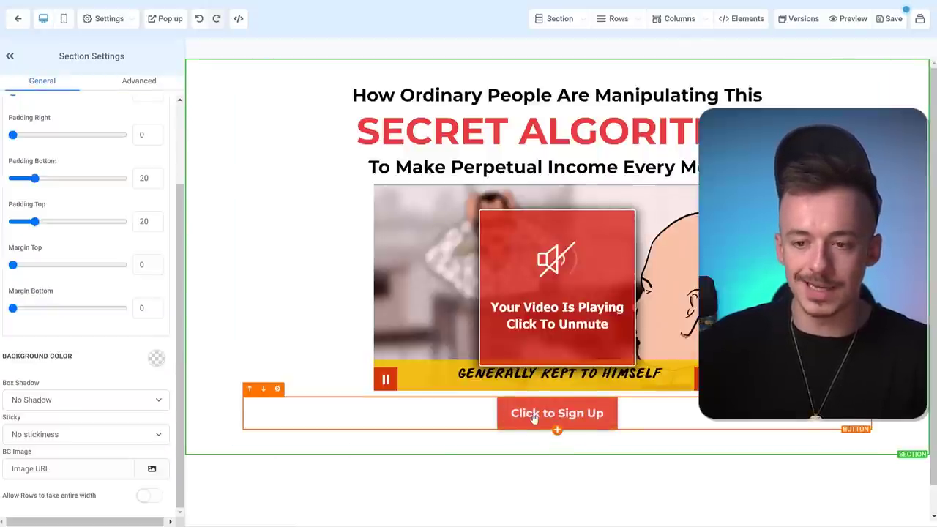
{"action": "left_click", "coordinate": [533, 417]}
{"action": "scroll", "coordinate": [64, 285], "scroll_direction": "up", "scroll_amount": 10}
{"action": "scroll", "coordinate": [64, 286], "scroll_direction": "down", "scroll_amount": 3}
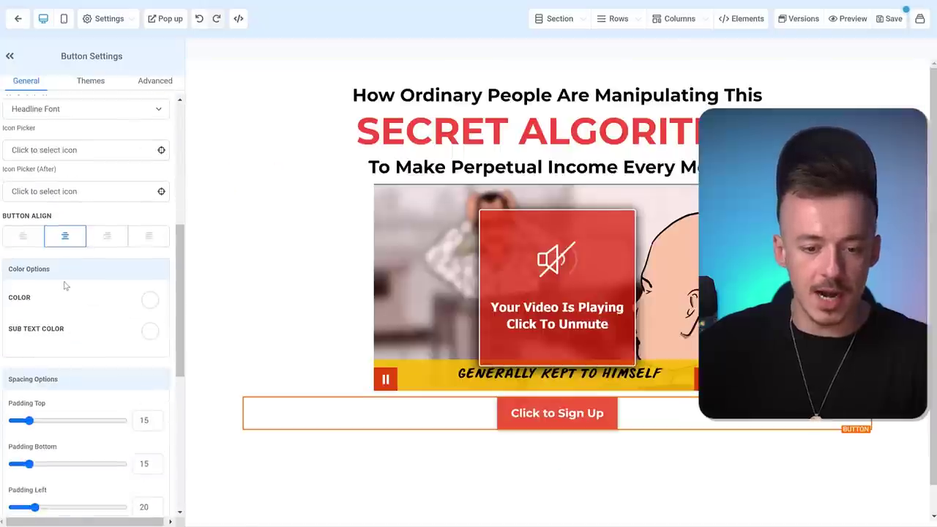
{"action": "scroll", "coordinate": [64, 285], "scroll_direction": "down", "scroll_amount": 5}
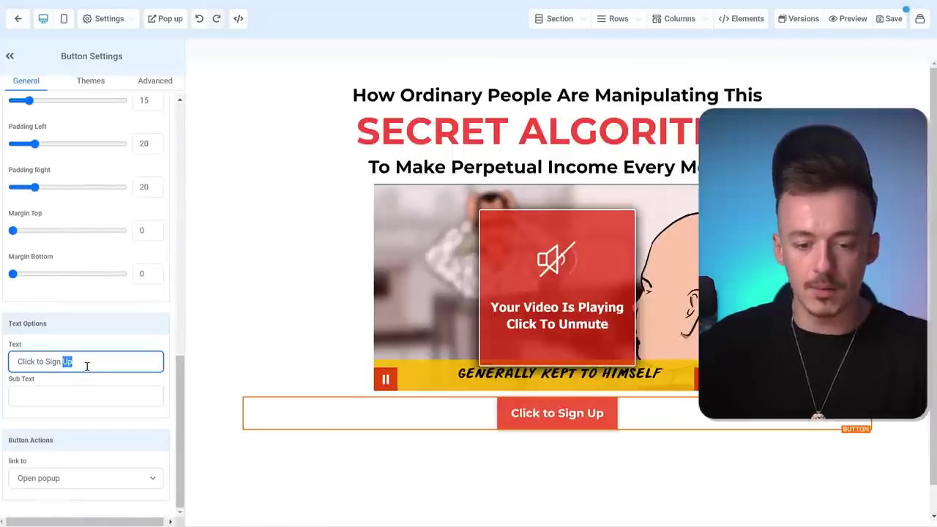
{"action": "key", "text": "ctrl+a"}
{"action": "type", "text": "YES! Get"}
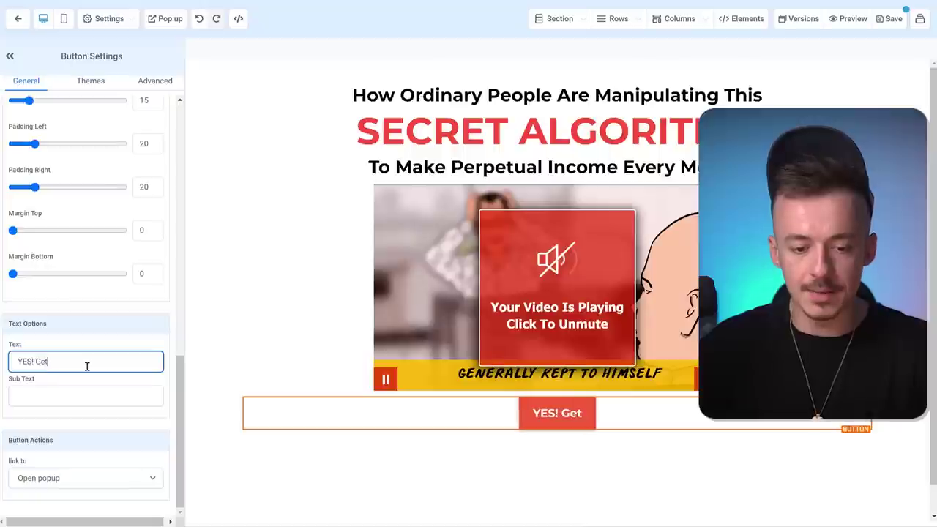
{"action": "type", "text": " Instant Acces"}
{"action": "type", "text": "s "}
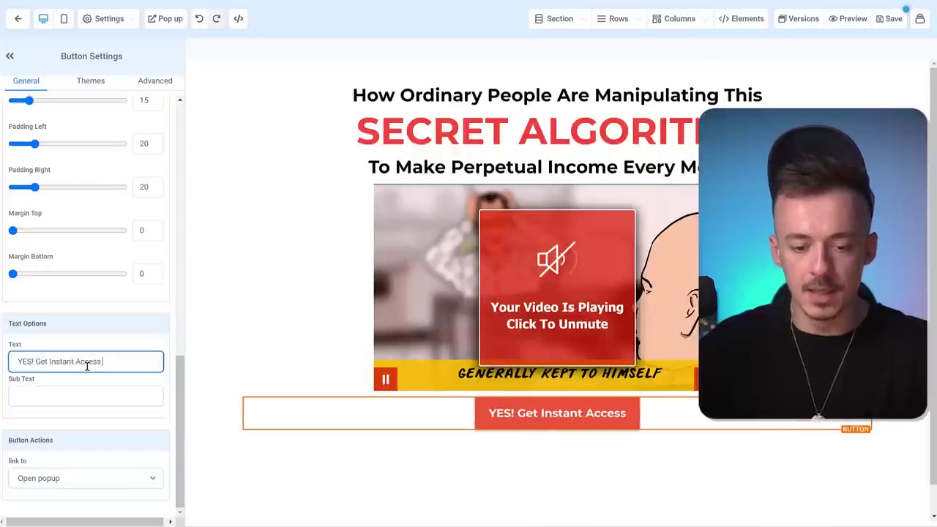
{"action": "type", "text": "Right Now!"}
{"action": "key", "text": "Tab"}
{"action": "type", "text": "Cli"}
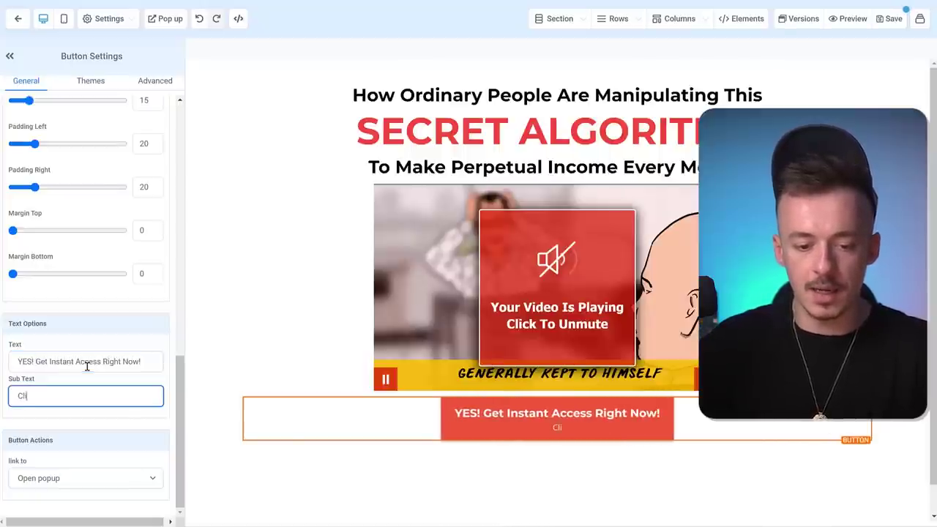
{"action": "type", "text": "ck here to continue to "}
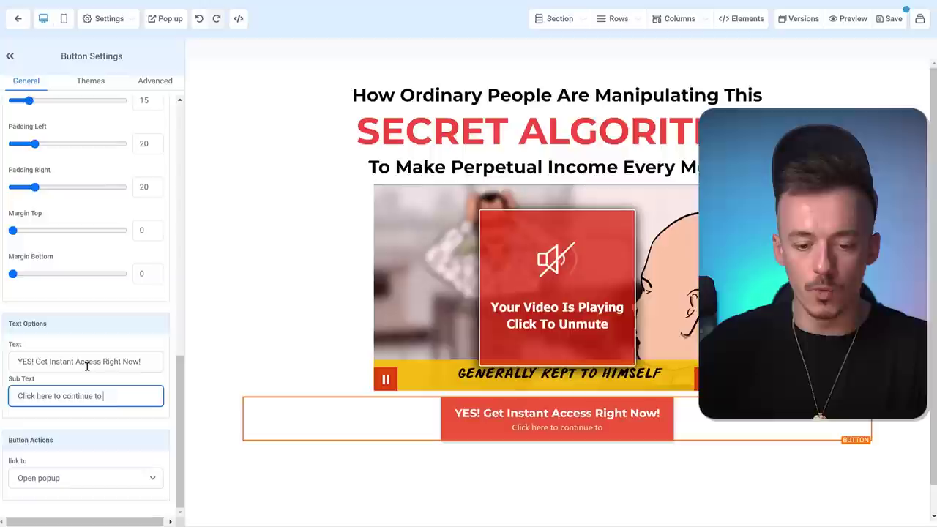
{"action": "type", "text": "watch the full video..."}
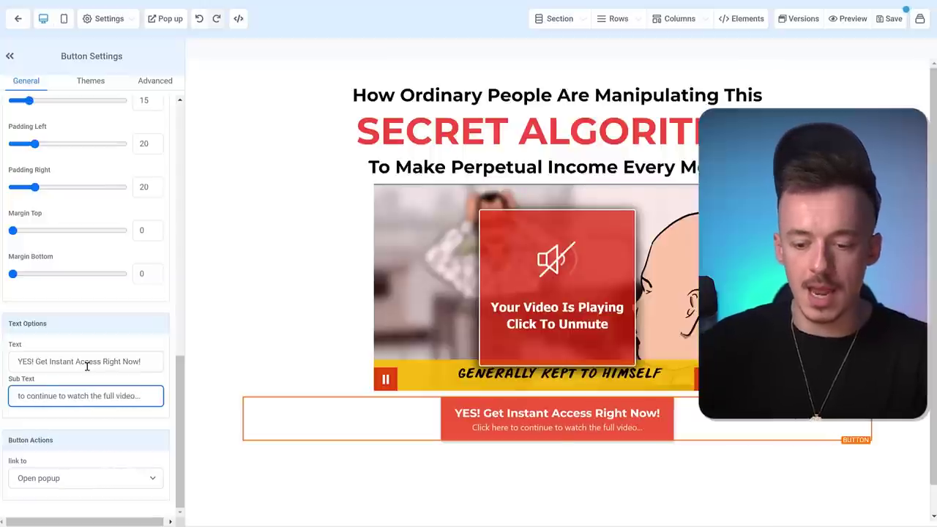
- Add a one-column row with a Form element set to Form 1 inside the page popup
{"action": "left_click", "coordinate": [425, 481]}
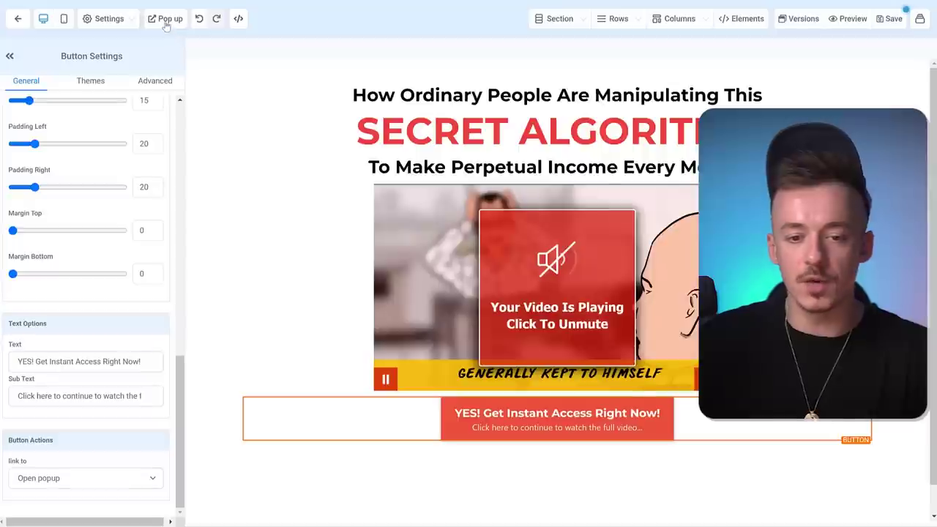
{"action": "left_click", "coordinate": [177, 44]}
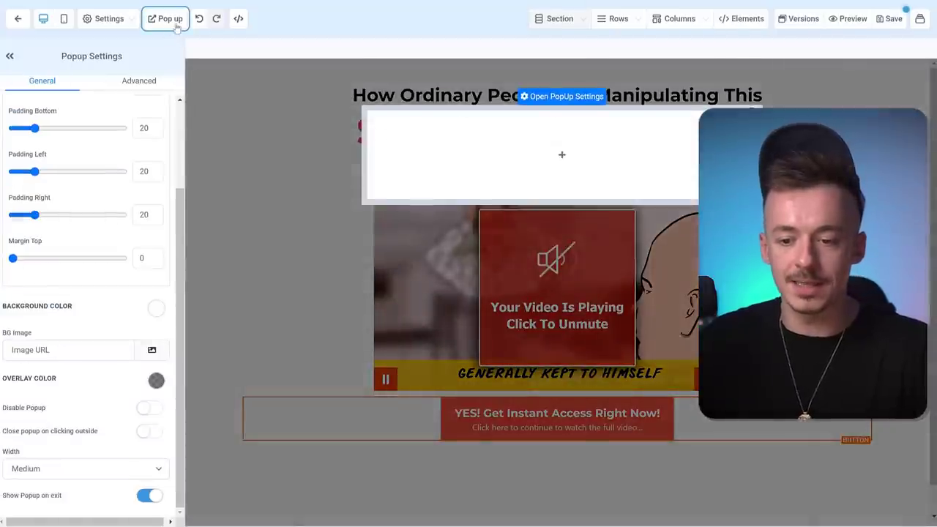
{"action": "left_click", "coordinate": [562, 155]}
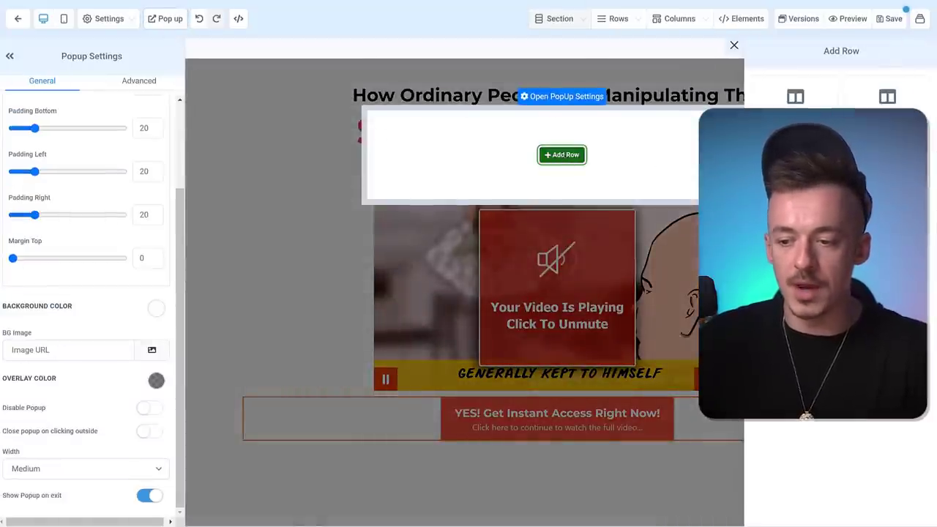
{"action": "left_click", "coordinate": [614, 167]}
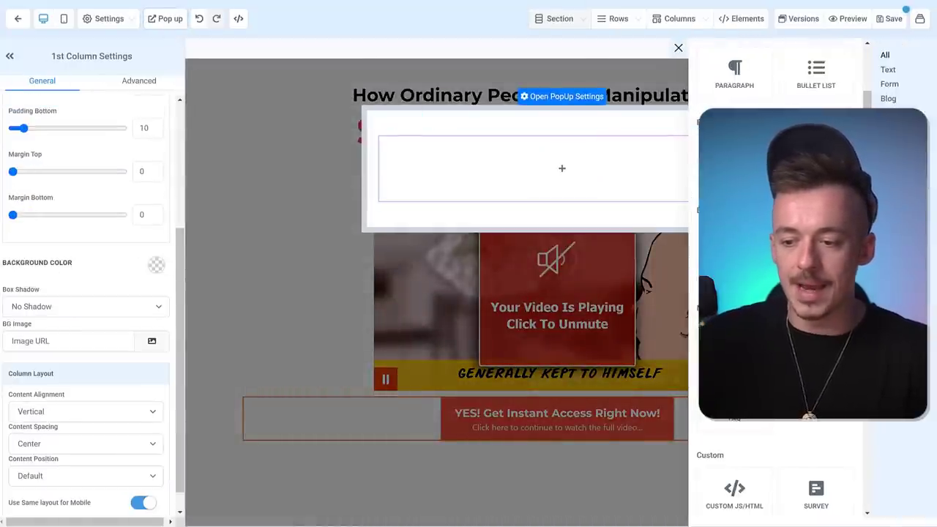
{"action": "left_click_drag", "start_coordinate": [733, 351], "coordinate": [585, 179]}
{"action": "left_click", "coordinate": [433, 227]}
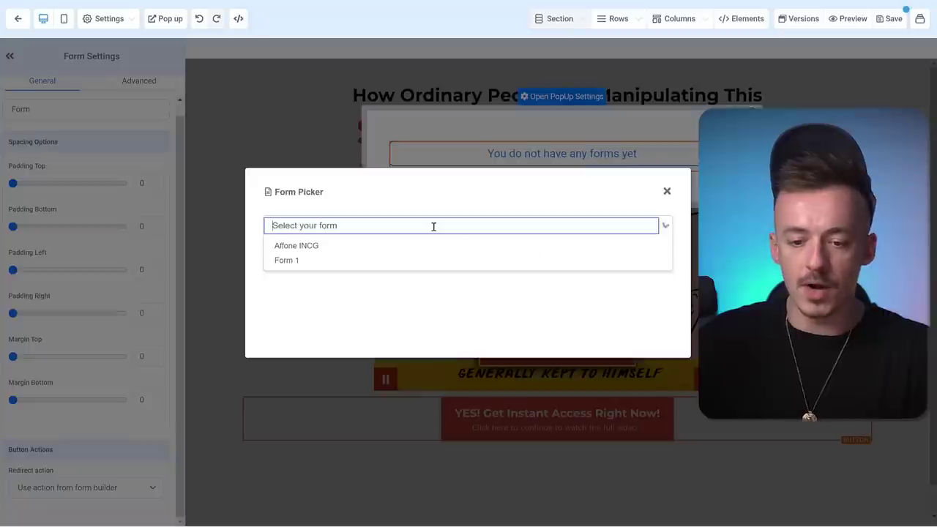
{"action": "left_click", "coordinate": [298, 262]}
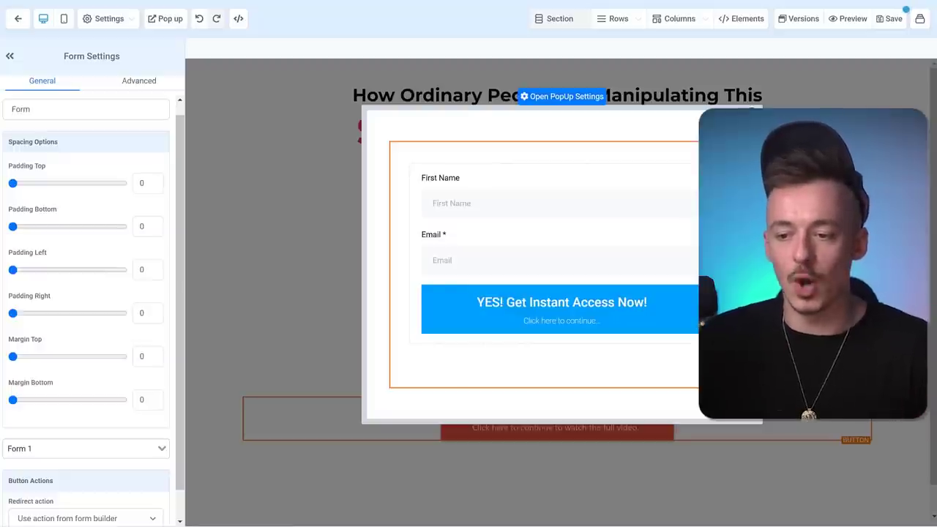
{"action": "left_click", "coordinate": [751, 111]}
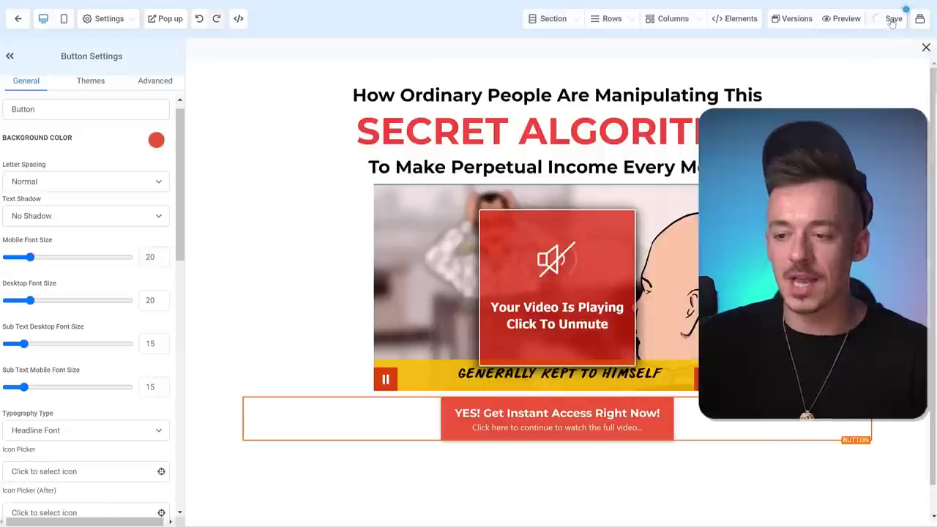
- Save the page with SEO title 'Secret Algorithm', update the meta data, and preview it
{"action": "left_click", "coordinate": [891, 20]}
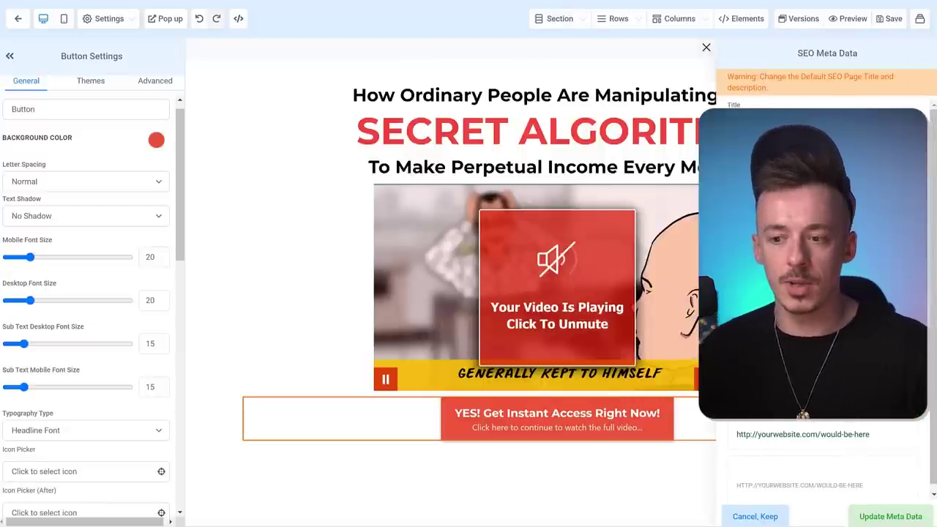
{"action": "type", "text": "Secret Algorithm"}
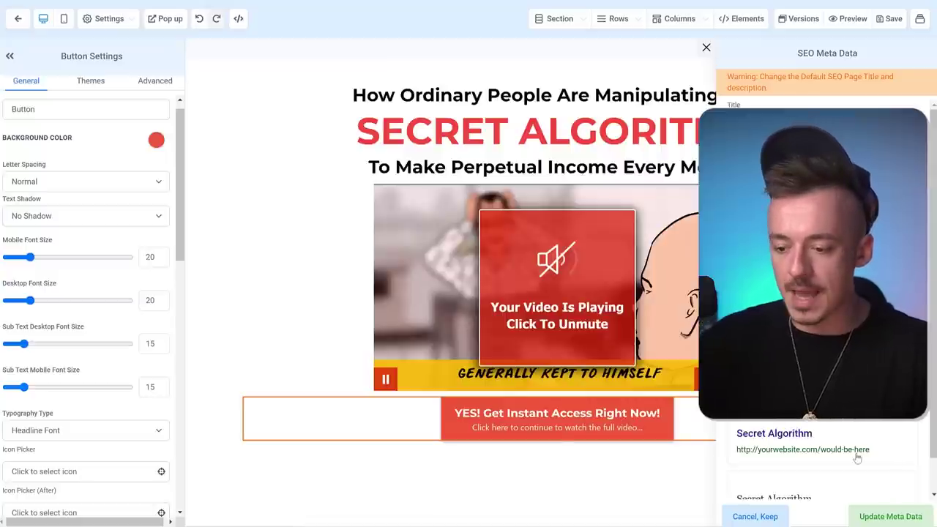
{"action": "left_click", "coordinate": [673, 449]}
{"action": "left_click", "coordinate": [885, 18]}
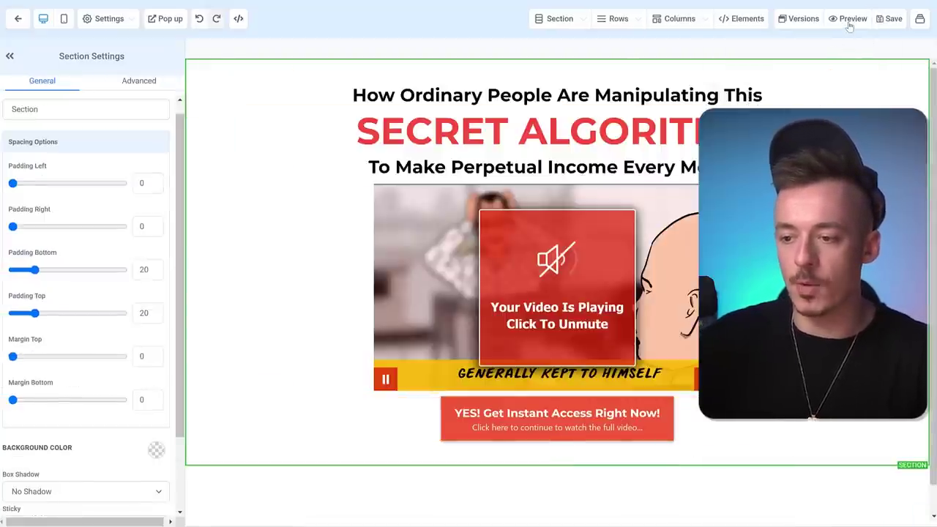
{"action": "left_click", "coordinate": [849, 20]}
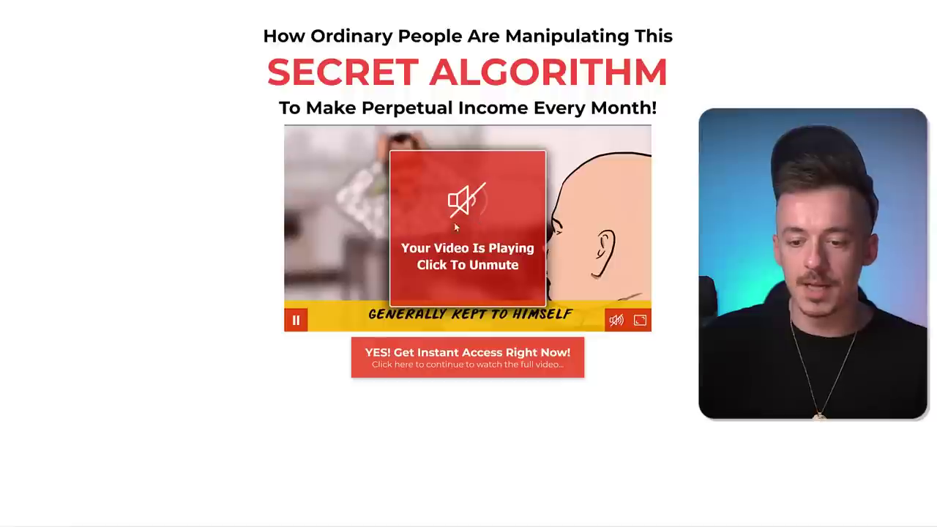
- Test that the access button opens the opt-in form popup, then close it
{"action": "left_click", "coordinate": [470, 364]}
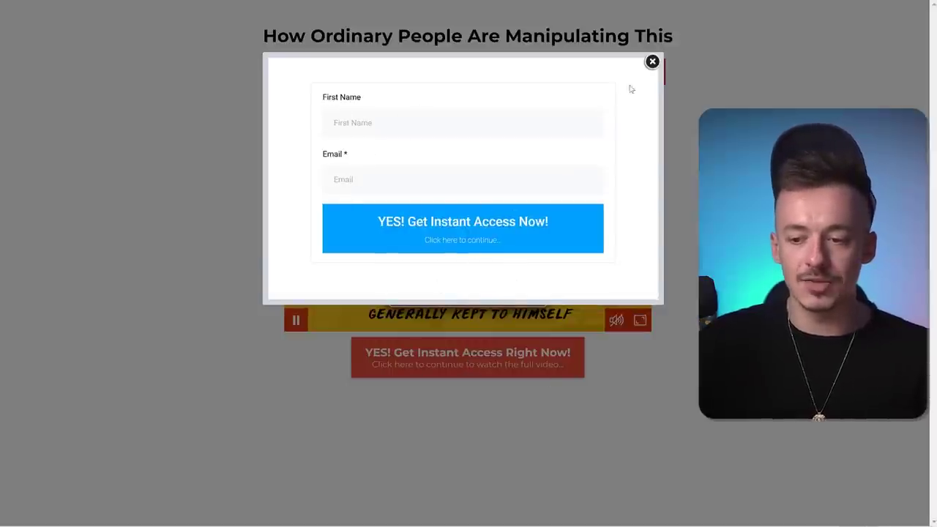
{"action": "left_click", "coordinate": [652, 61]}
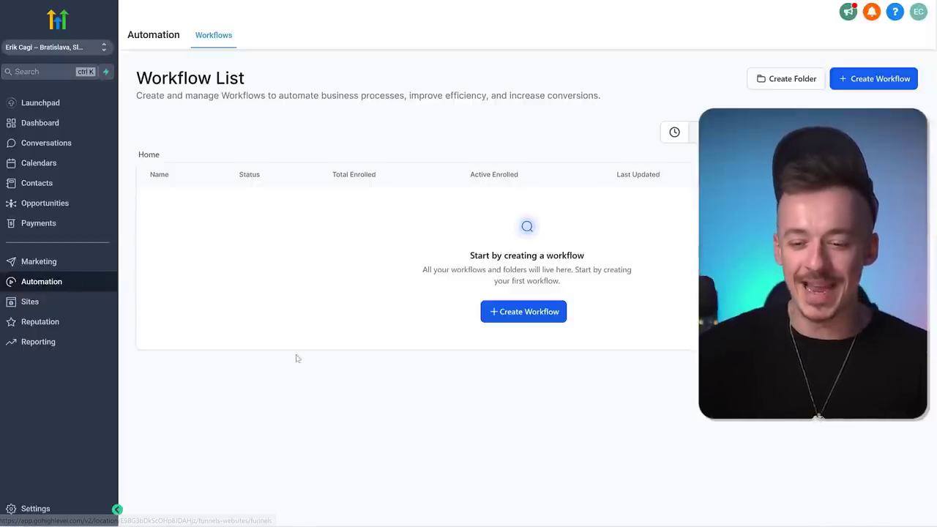
- Click Create Workflow on the Workflow List page
{"action": "left_click", "coordinate": [513, 313]}
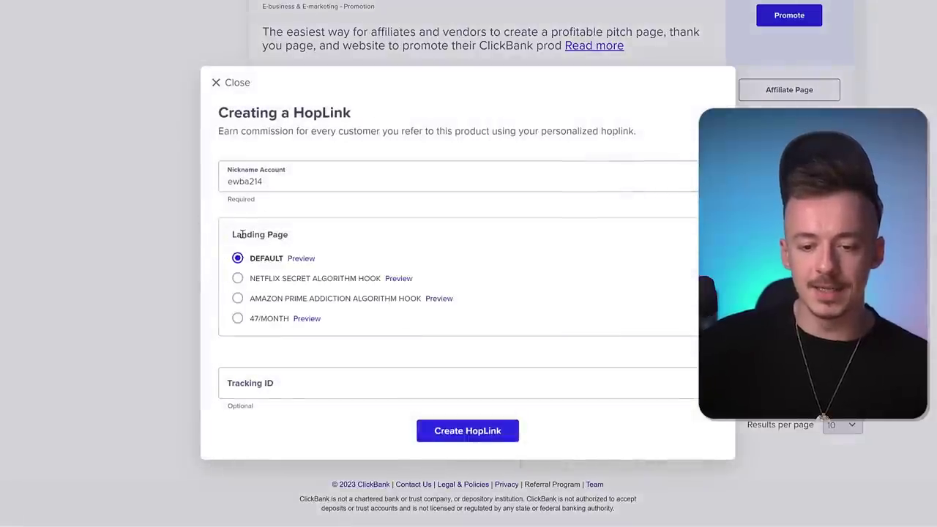
- Create a HopLink for the NETFLIX SECRET ALGORITHM HOOK page and copy it
{"action": "left_click", "coordinate": [237, 279]}
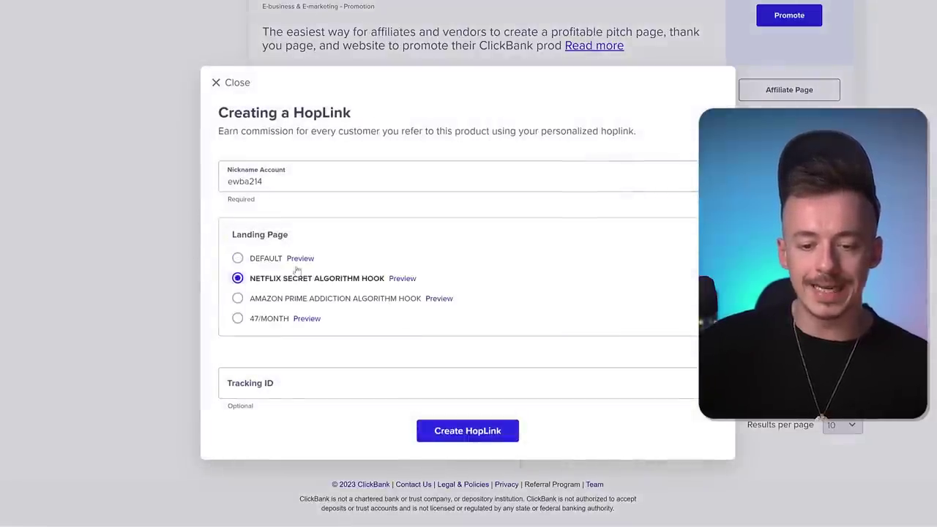
{"action": "left_click", "coordinate": [461, 432]}
{"action": "left_click", "coordinate": [682, 451]}
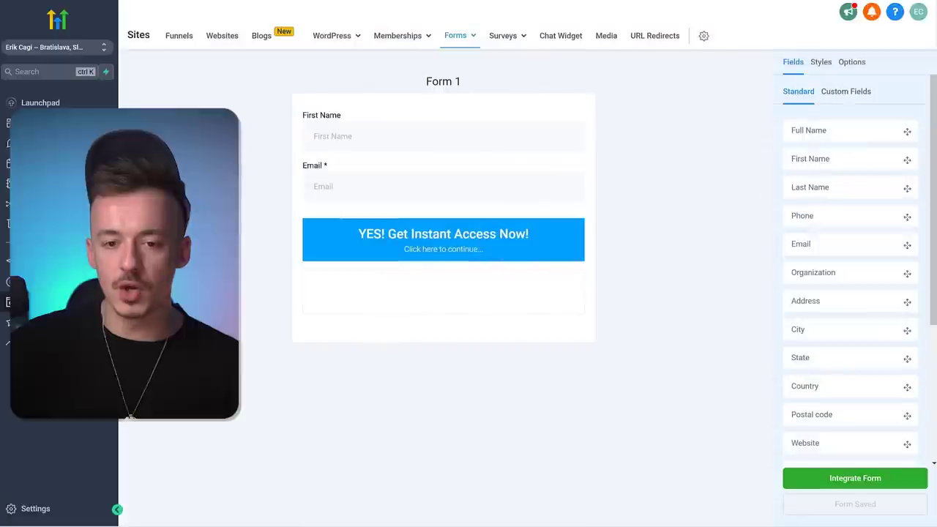
- Set Form 1's On Submit Open URL to the copied ClickBank HopLink and save the form
{"action": "mouse_move", "coordinate": [473, 36]}
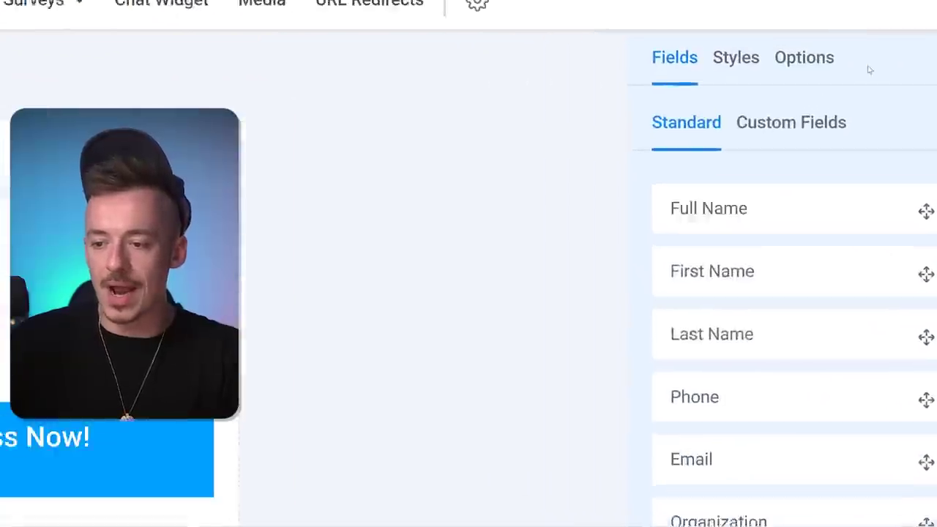
{"action": "left_click", "coordinate": [855, 64]}
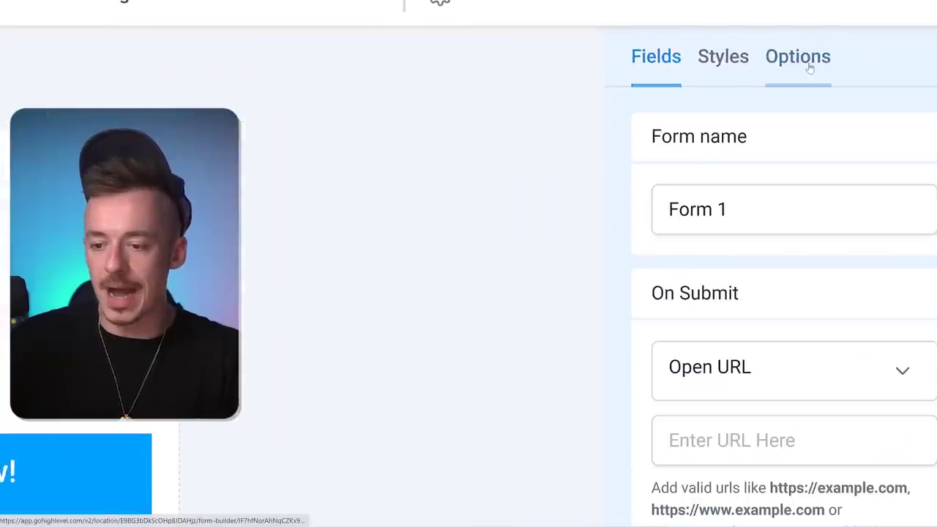
{"action": "scroll", "coordinate": [776, 260], "scroll_direction": "down", "scroll_amount": 2}
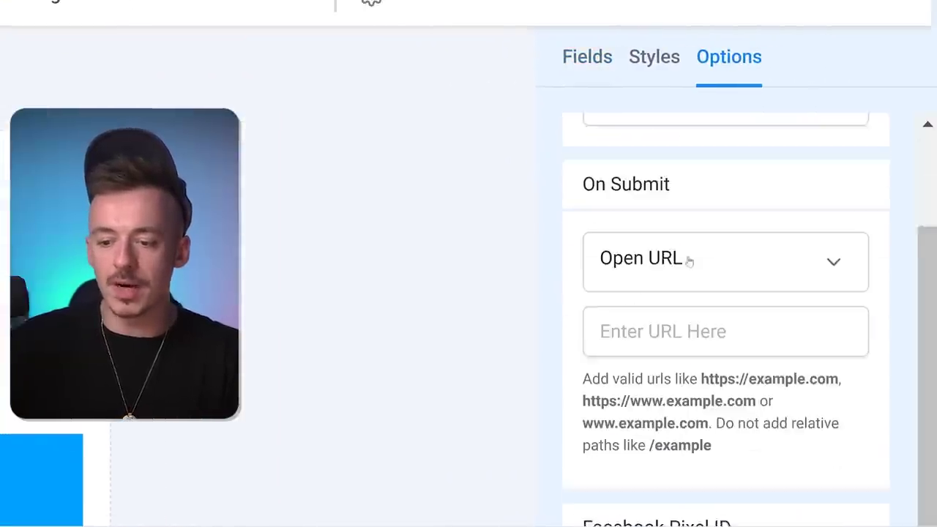
{"action": "scroll", "coordinate": [688, 261], "scroll_direction": "down", "scroll_amount": 1}
{"action": "left_click", "coordinate": [686, 304]}
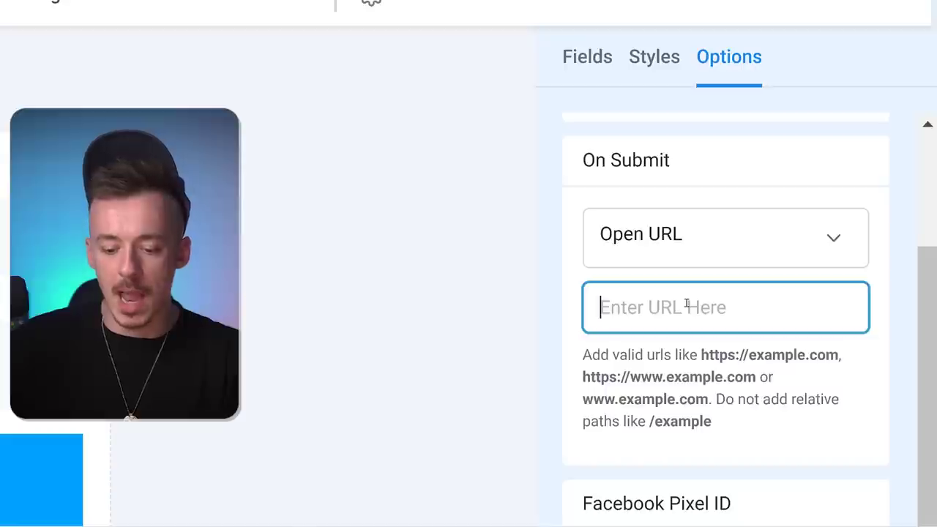
{"action": "key", "text": "ctrl+v"}
{"action": "left_click", "coordinate": [708, 278]}
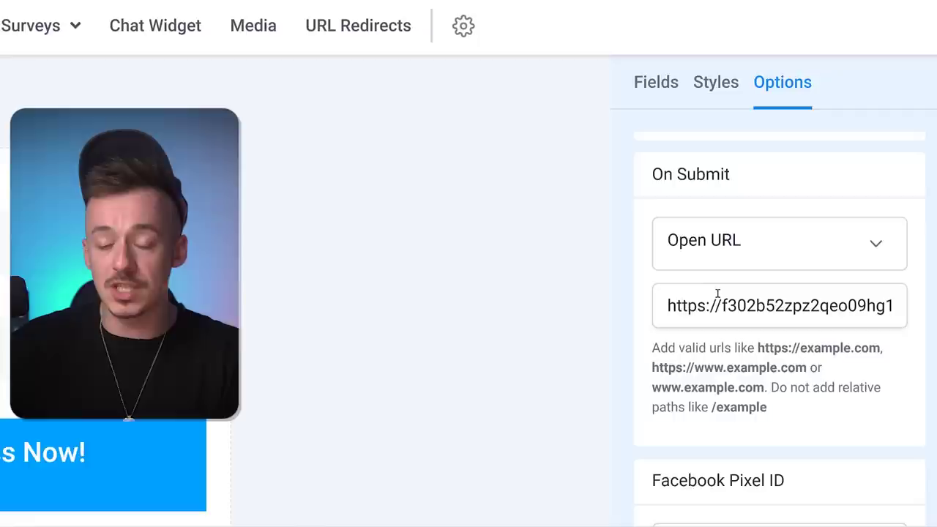
{"action": "scroll", "coordinate": [772, 372], "scroll_direction": "up", "scroll_amount": 1}
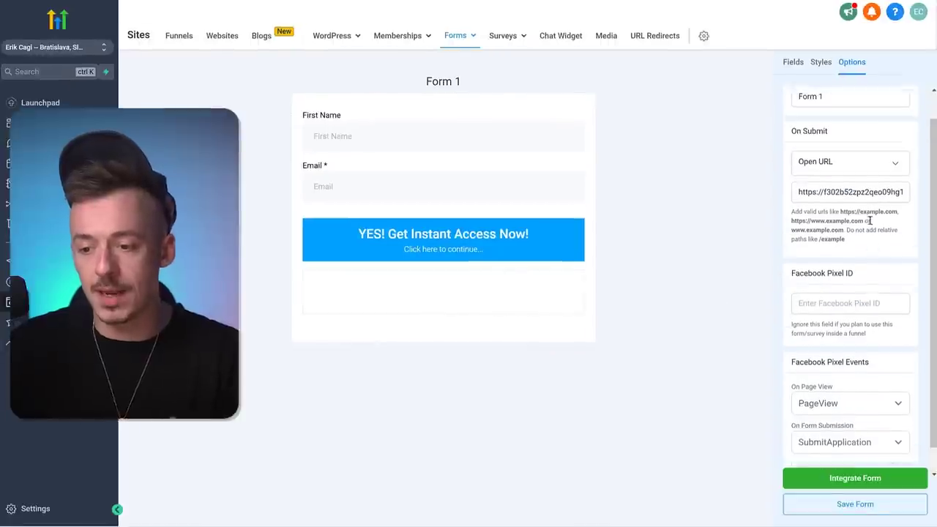
{"action": "scroll", "coordinate": [870, 220], "scroll_direction": "up", "scroll_amount": 1}
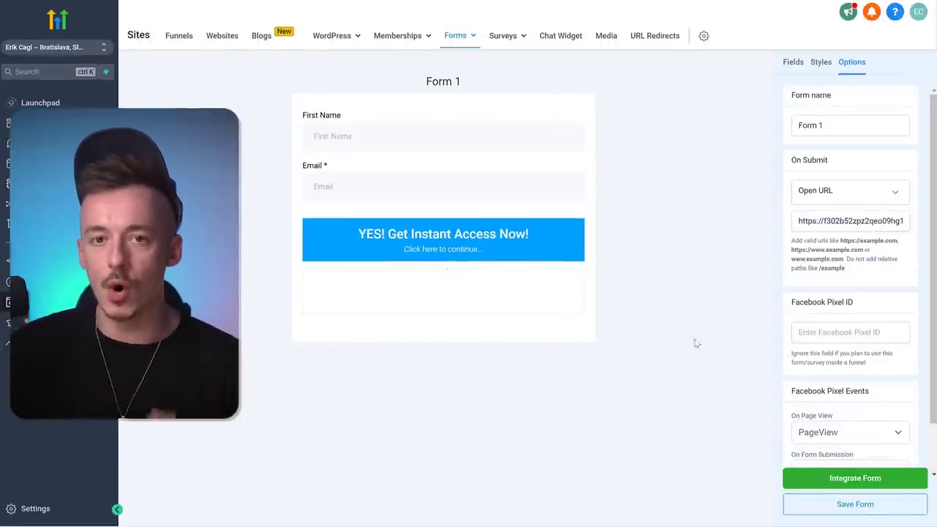
{"action": "left_click", "coordinate": [855, 506]}
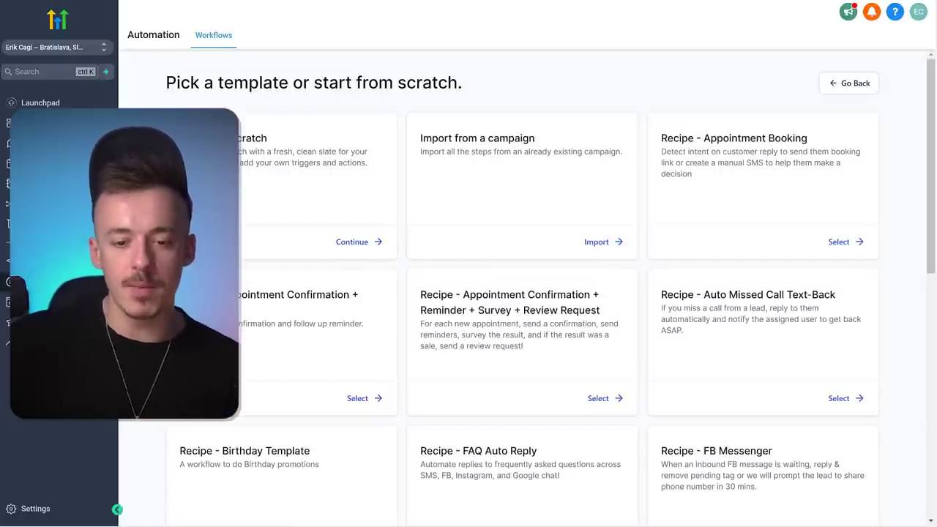
- Start a workflow from scratch and save a Contact Created trigger as its starting event
{"action": "left_click", "coordinate": [348, 242]}
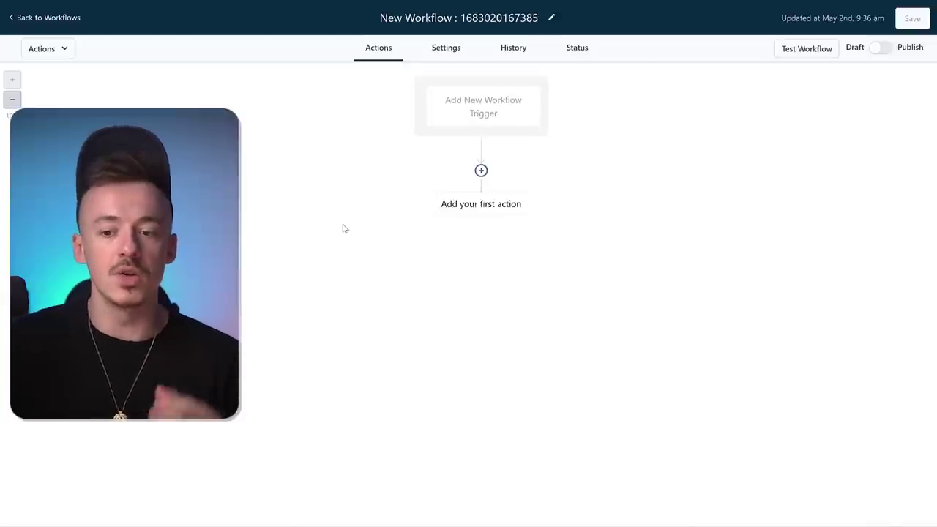
{"action": "left_click", "coordinate": [481, 106]}
{"action": "scroll", "coordinate": [805, 256], "scroll_direction": "down", "scroll_amount": 1}
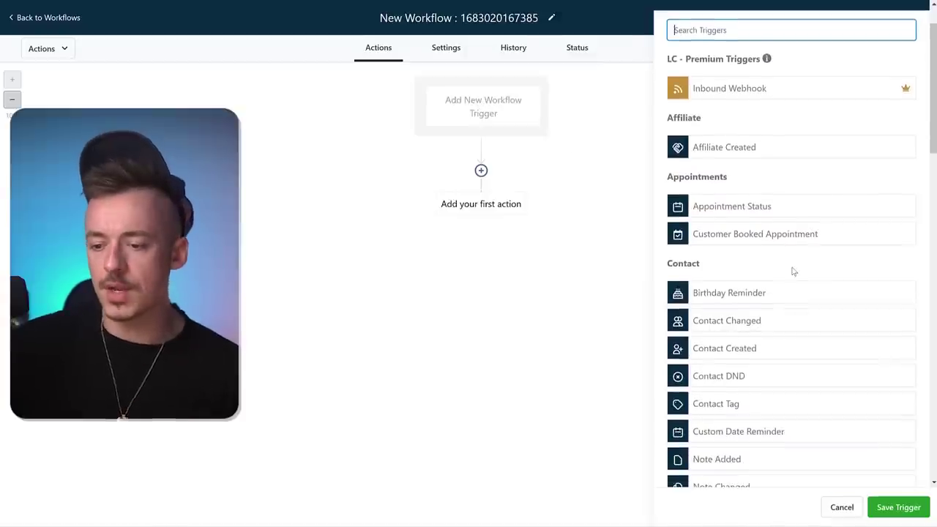
{"action": "scroll", "coordinate": [794, 282], "scroll_direction": "down", "scroll_amount": 5}
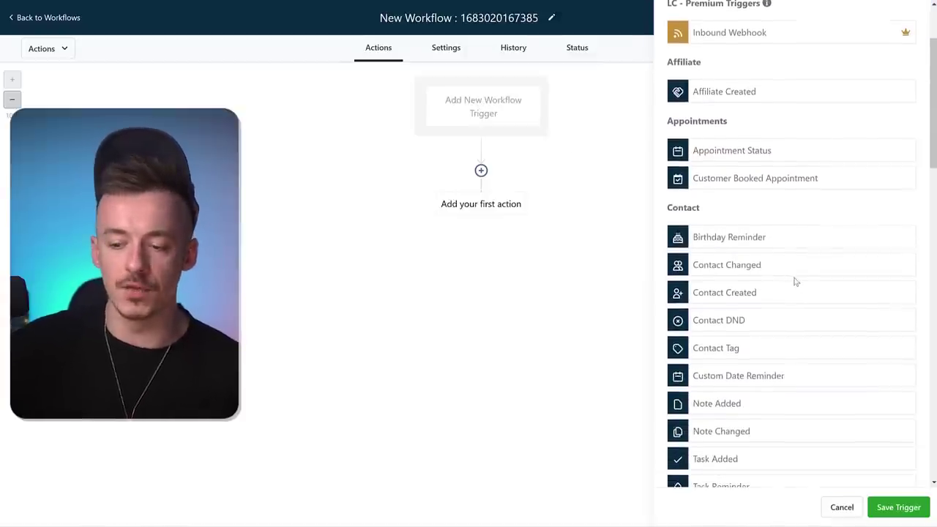
{"action": "scroll", "coordinate": [878, 295], "scroll_direction": "down", "scroll_amount": 7}
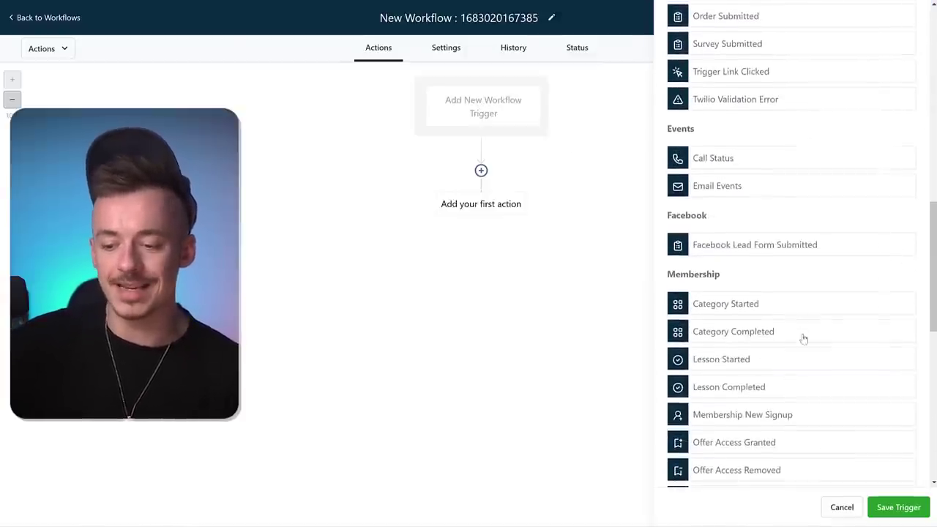
{"action": "scroll", "coordinate": [828, 369], "scroll_direction": "up", "scroll_amount": 5}
{"action": "scroll", "coordinate": [819, 354], "scroll_direction": "up", "scroll_amount": 5}
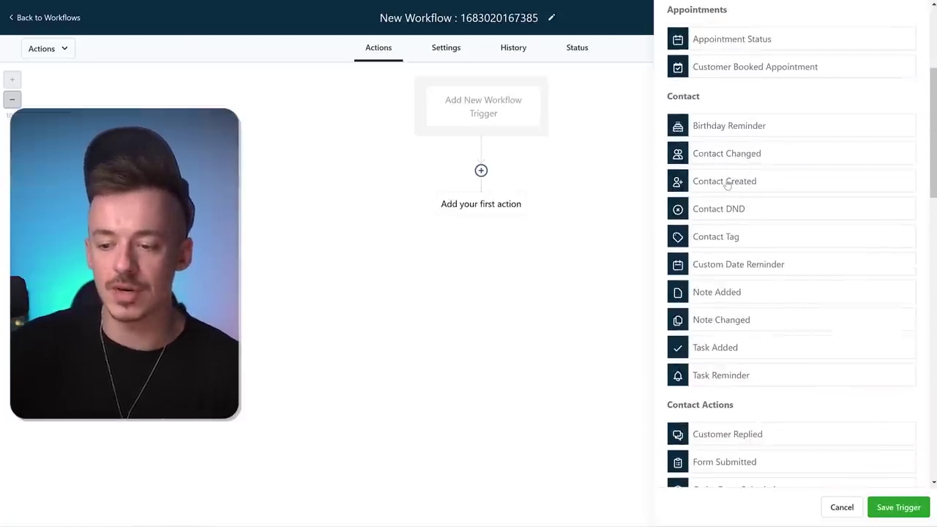
{"action": "left_click", "coordinate": [728, 183]}
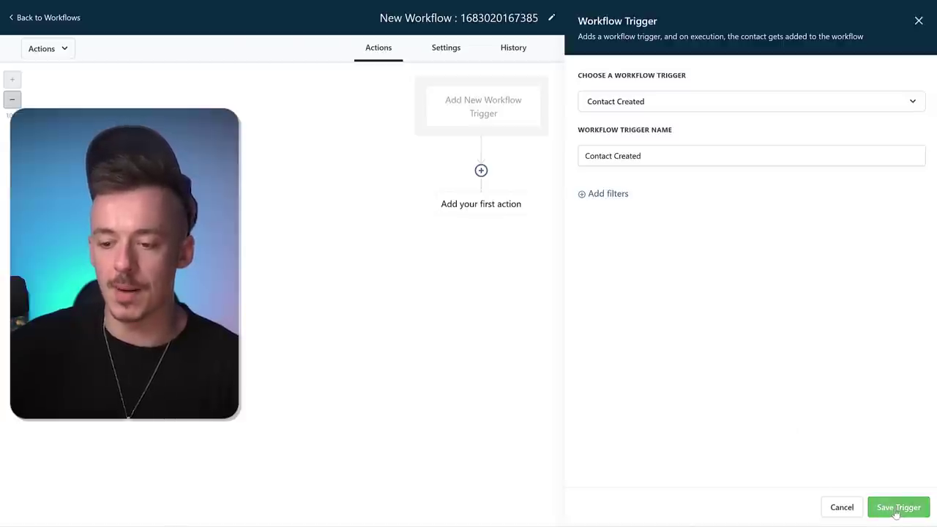
{"action": "left_click", "coordinate": [895, 508]}
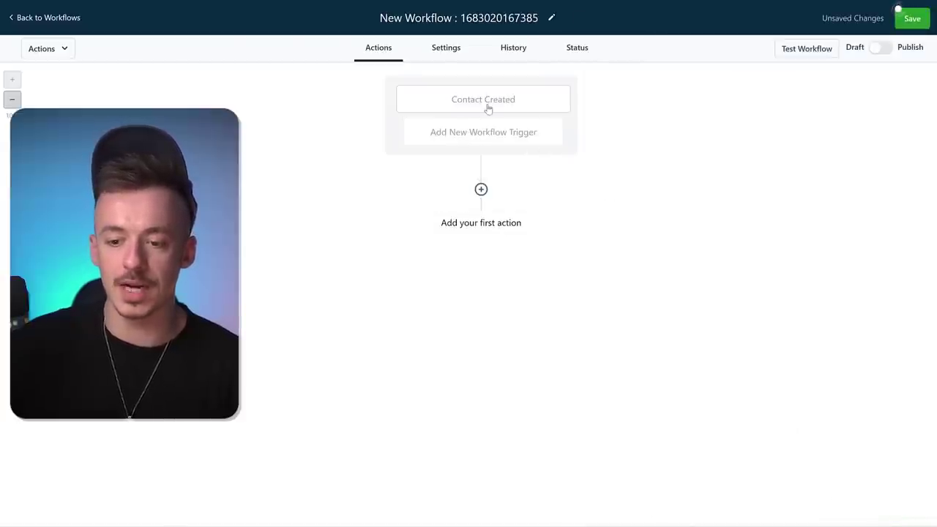
- Add a Send Email action as the workflow's first step
{"action": "left_click", "coordinate": [481, 188]}
{"action": "left_click", "coordinate": [728, 273]}
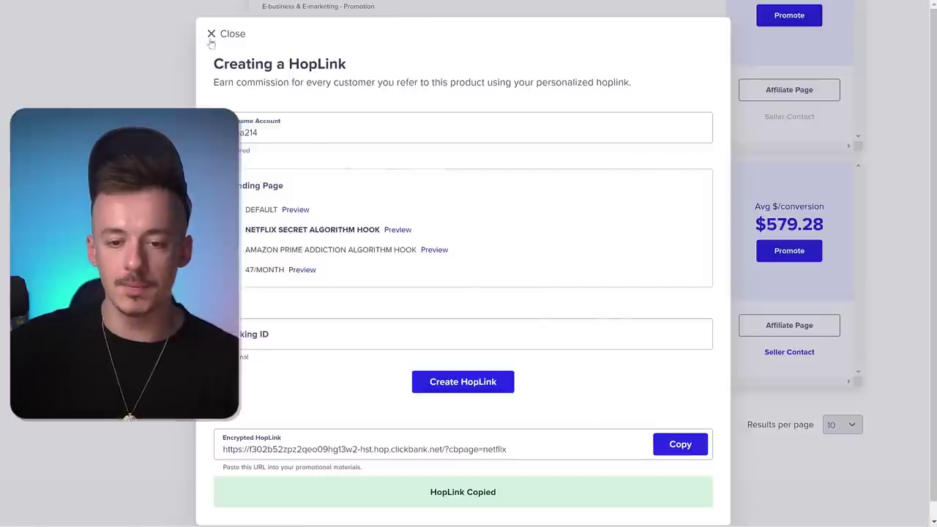
{"action": "left_click", "coordinate": [212, 35]}
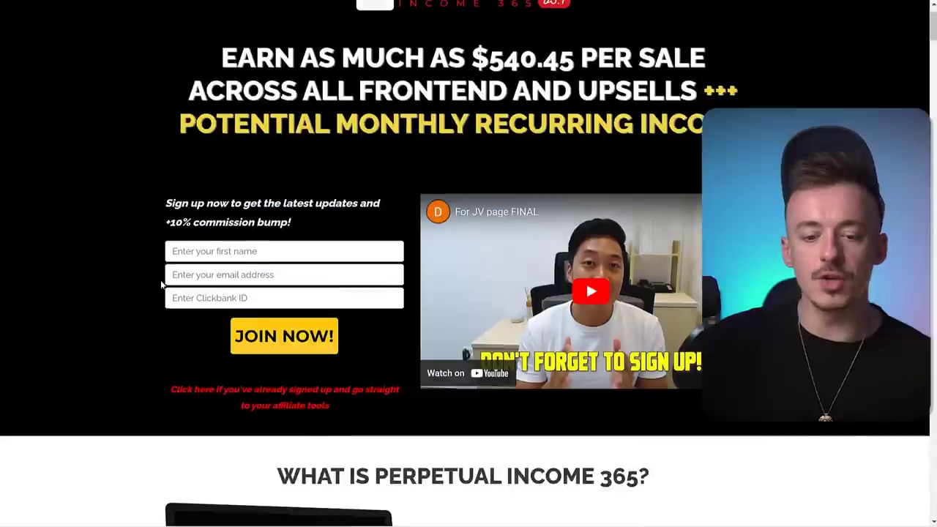
- In the affiliate email swipes, expand NETFLIX ANGLE and select Email #1's first subject line
{"action": "left_click", "coordinate": [207, 395]}
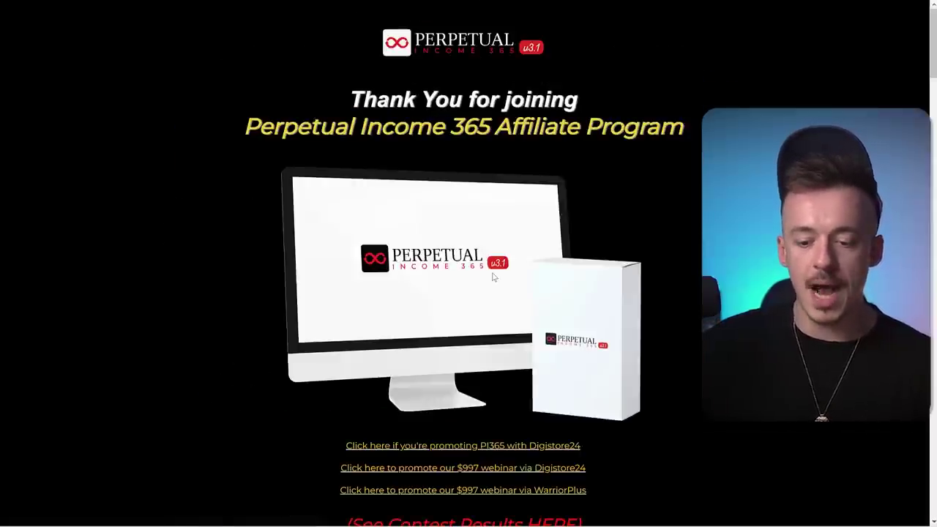
{"action": "scroll", "coordinate": [464, 210], "scroll_direction": "down", "scroll_amount": 4}
{"action": "scroll", "coordinate": [497, 212], "scroll_direction": "down", "scroll_amount": 2}
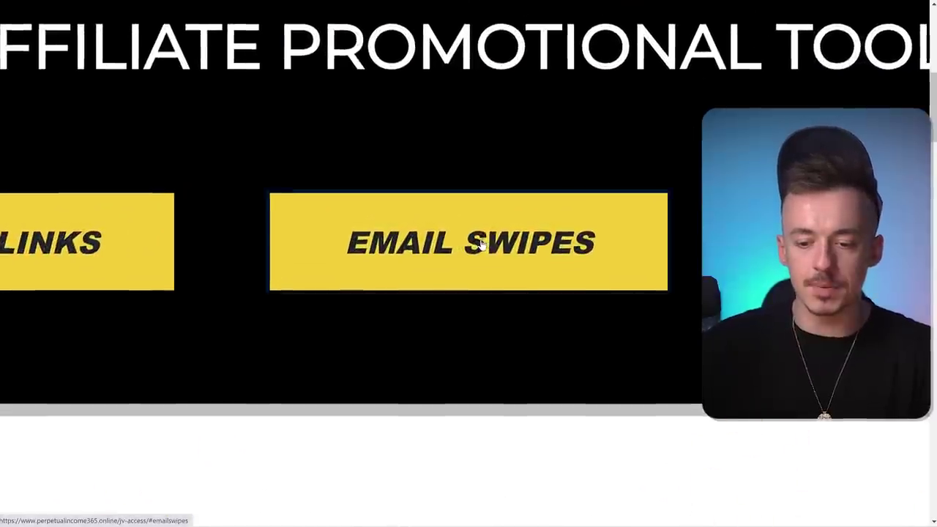
{"action": "left_click", "coordinate": [481, 245]}
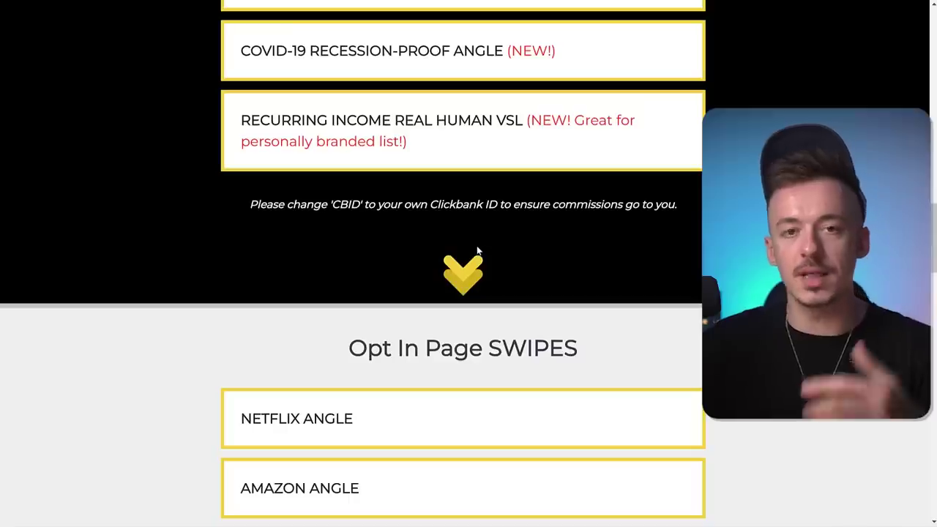
{"action": "scroll", "coordinate": [344, 220], "scroll_direction": "down", "scroll_amount": 3}
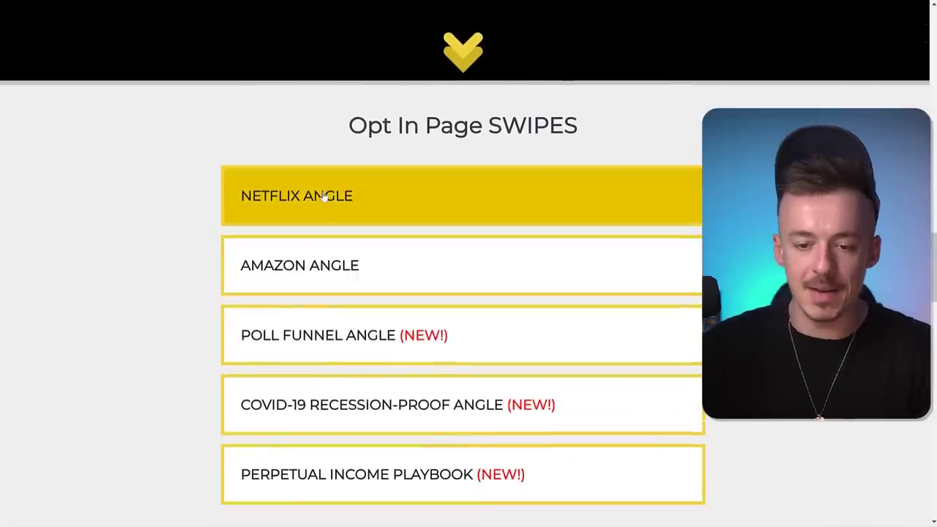
{"action": "left_click", "coordinate": [334, 194]}
{"action": "scroll", "coordinate": [366, 208], "scroll_direction": "down", "scroll_amount": 3}
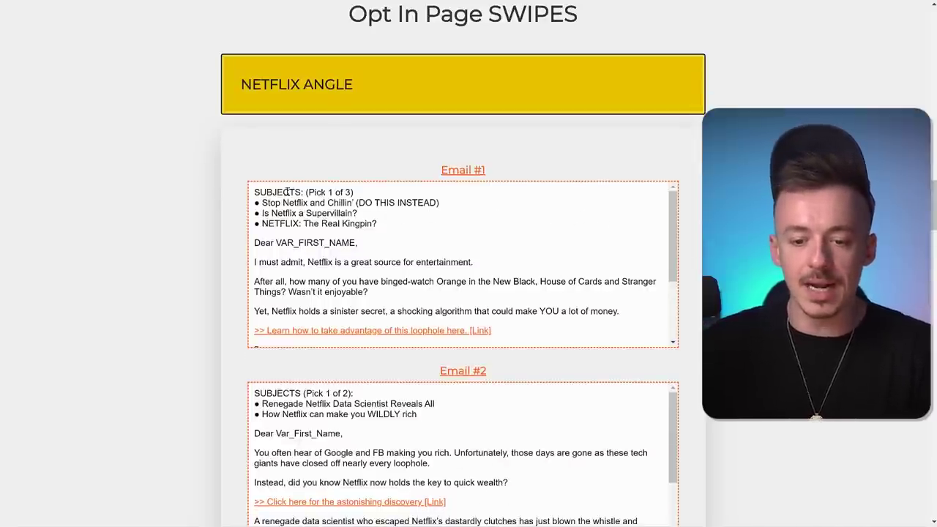
{"action": "left_click_drag", "start_coordinate": [264, 202], "coordinate": [447, 209]}
{"action": "key", "text": "ctrl+c"}
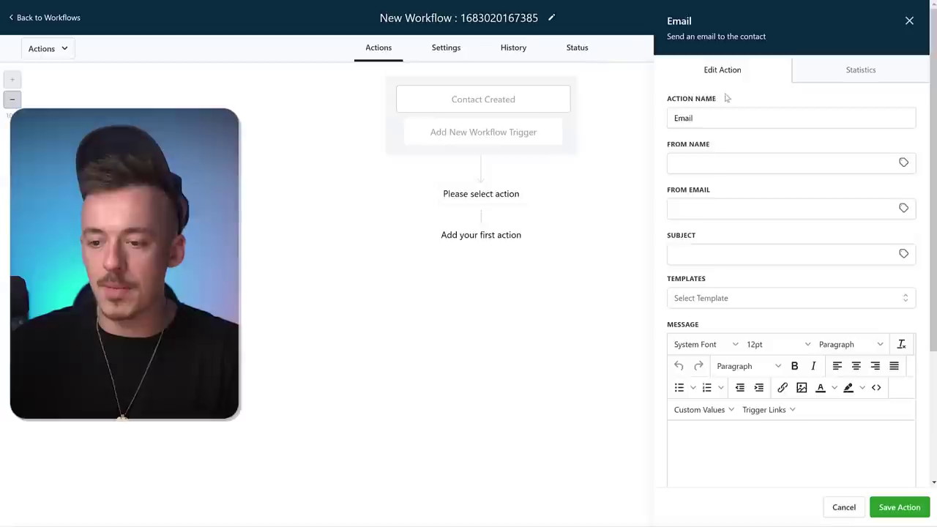
- Fill in the sender's name and email, and paste the subject 'Stop Netflix and Chillin' (DO THIS INSTEAD)'
{"action": "left_click", "coordinate": [722, 163]}
{"action": "key", "text": "Tab"}
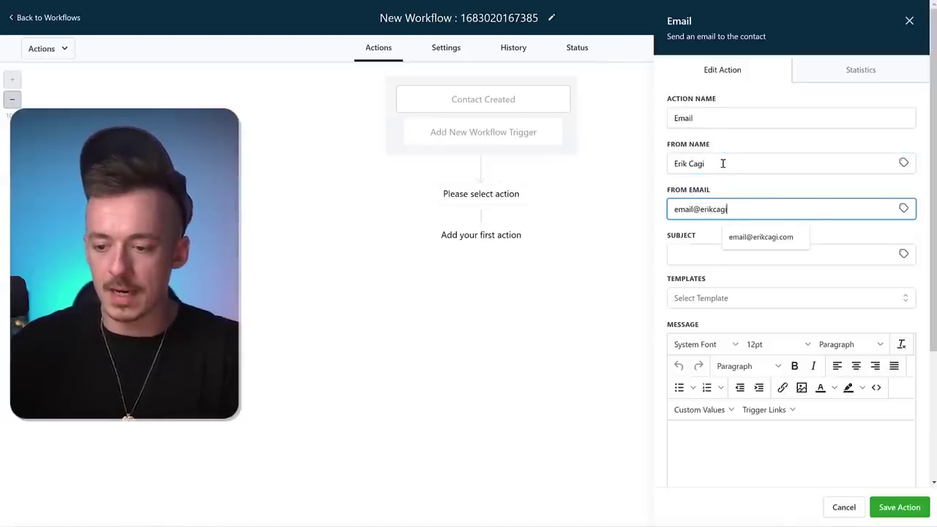
{"action": "left_click", "coordinate": [704, 254]}
{"action": "key", "text": "ctrl+v"}
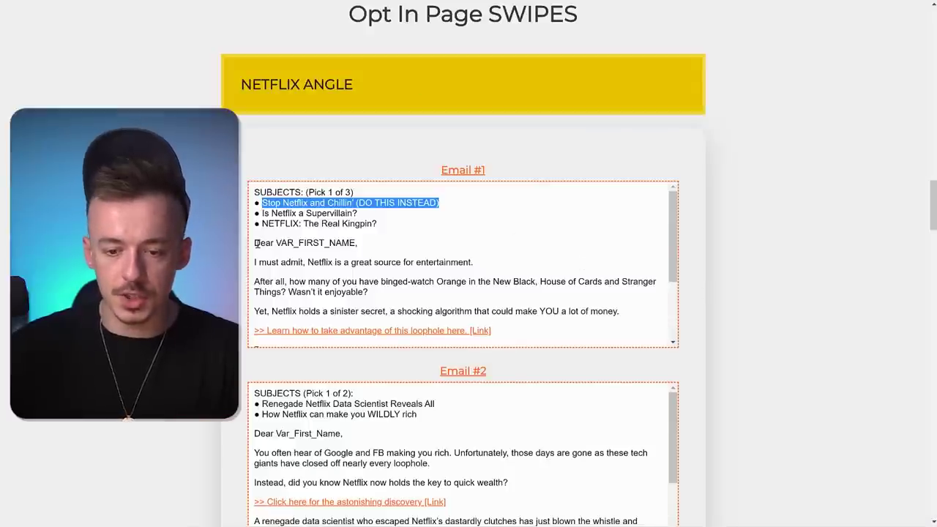
- Paste Email #1's swipe body into the message and delete the VAR_FIRST_NAME placeholder
{"action": "left_click_drag", "start_coordinate": [257, 244], "coordinate": [456, 329]}
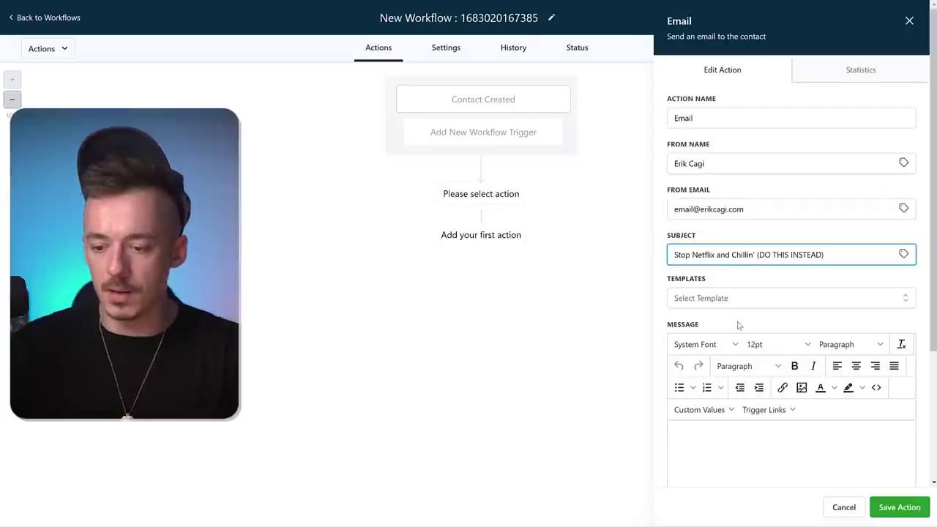
{"action": "scroll", "coordinate": [754, 343], "scroll_direction": "down", "scroll_amount": 2}
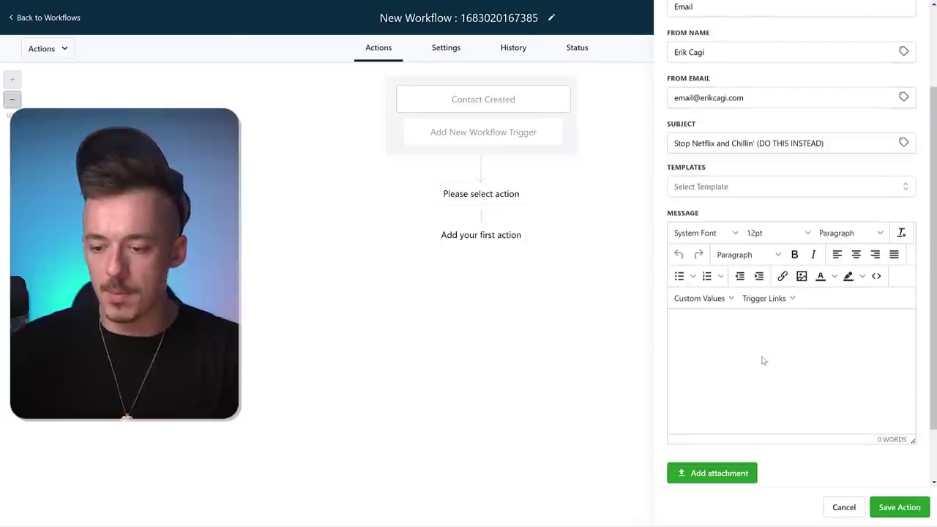
{"action": "left_click", "coordinate": [762, 360]}
{"action": "key", "text": "ctrl+v"}
{"action": "scroll", "coordinate": [911, 435], "scroll_direction": "up", "scroll_amount": 2}
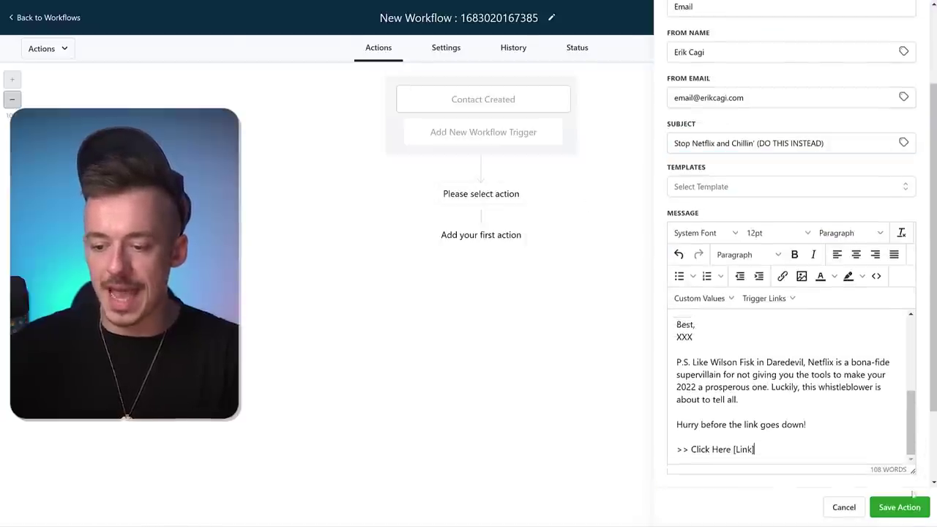
{"action": "scroll", "coordinate": [916, 429], "scroll_direction": "down", "scroll_amount": 5}
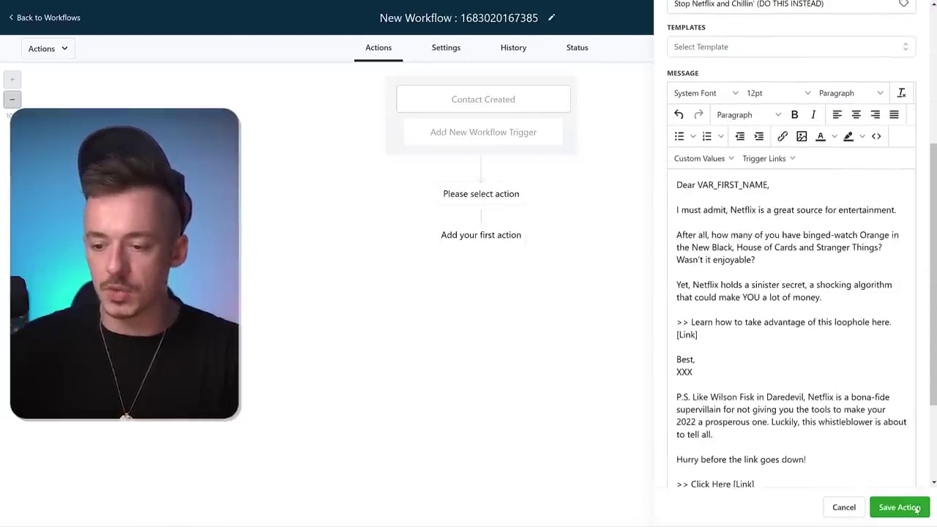
{"action": "left_click_drag", "start_coordinate": [697, 185], "coordinate": [763, 184]}
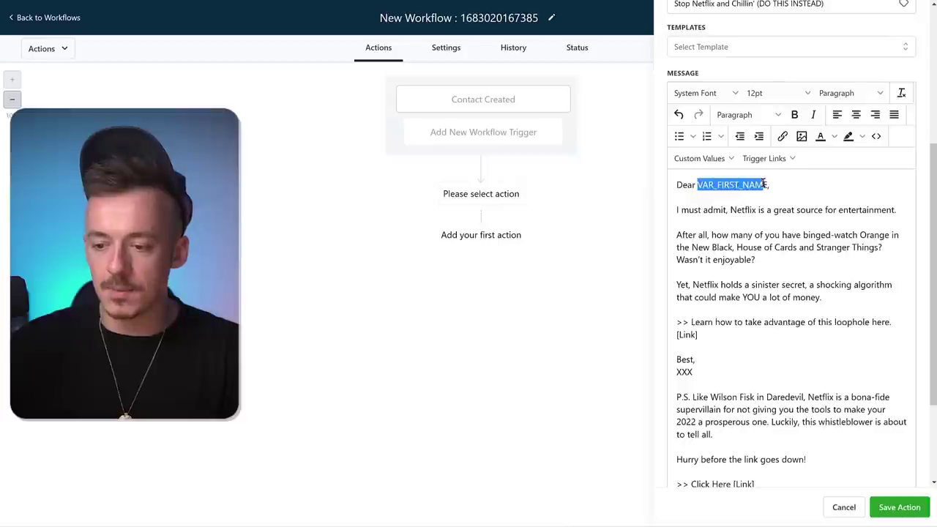
{"action": "key", "text": "BackSpace"}
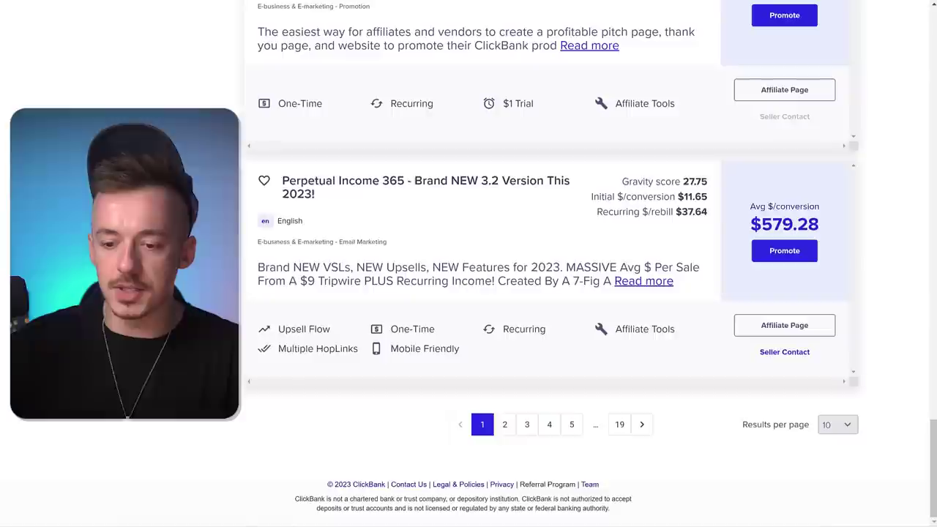
- Generate a Perpetual Income 365 HopLink on ClickBank and copy it
{"action": "left_click", "coordinate": [799, 256]}
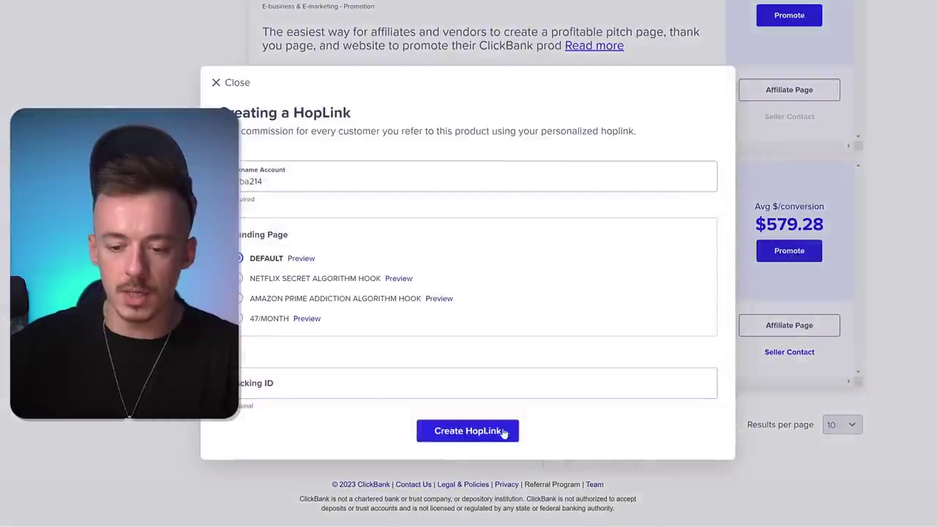
{"action": "left_click", "coordinate": [483, 431]}
{"action": "left_click", "coordinate": [680, 454]}
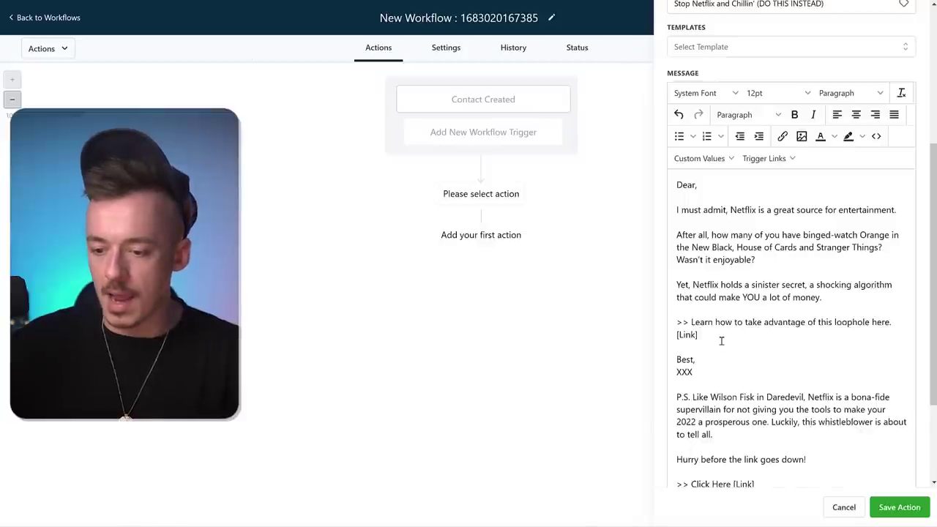
- Link the 'Learn how to take advantage' line to the HopLink, removing its [Link] placeholder
{"action": "key", "text": "BackSpace"}
{"action": "left_click_drag", "start_coordinate": [892, 322], "coordinate": [677, 324]}
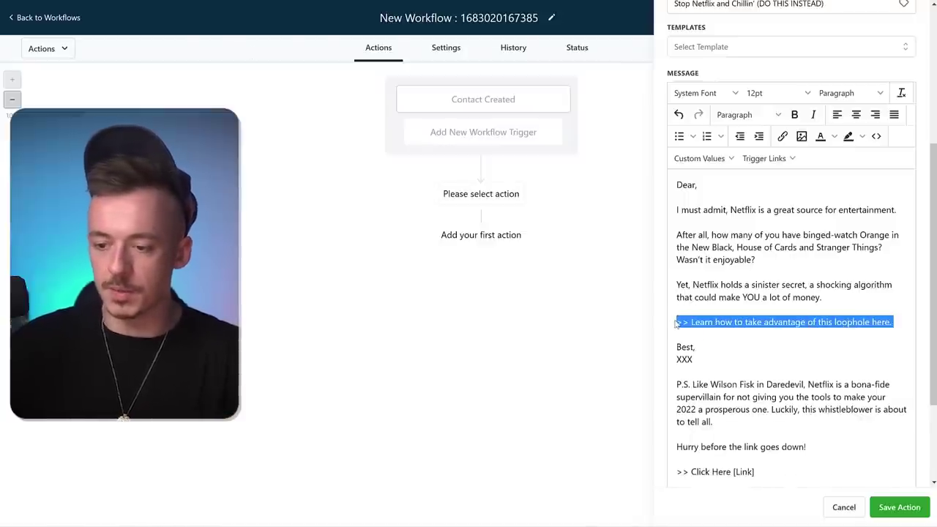
{"action": "left_click", "coordinate": [783, 136]}
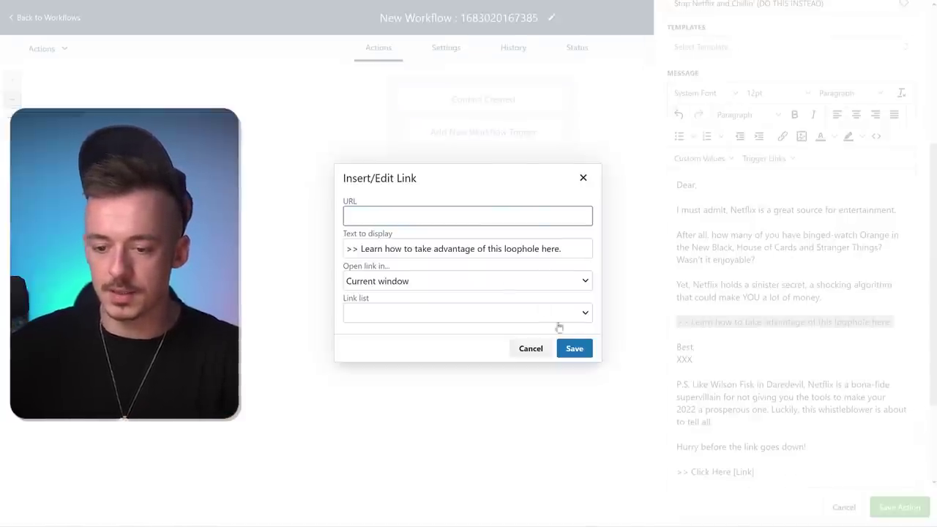
{"action": "left_click", "coordinate": [572, 348]}
{"action": "double_click", "coordinate": [699, 371]}
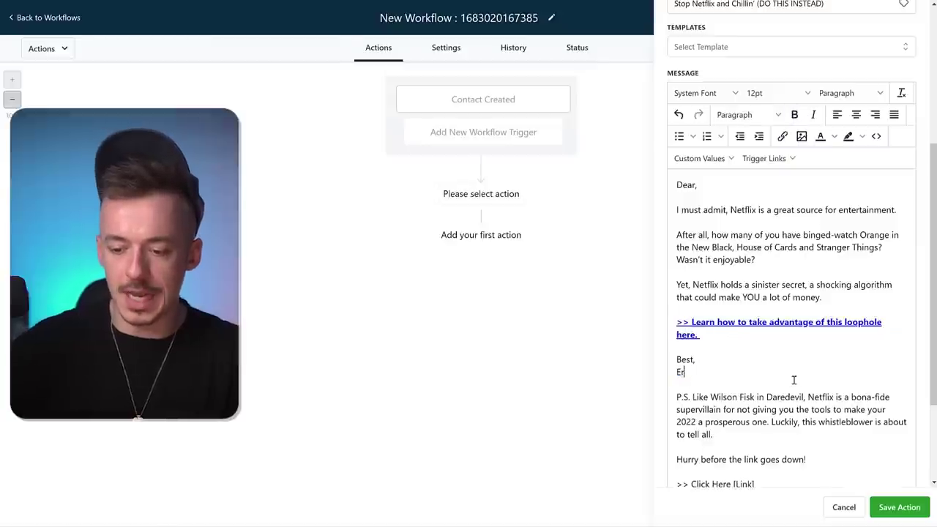
- Make 'Click Here' a bold HopLink and save the email action
{"action": "scroll", "coordinate": [788, 380], "scroll_direction": "down", "scroll_amount": 3}
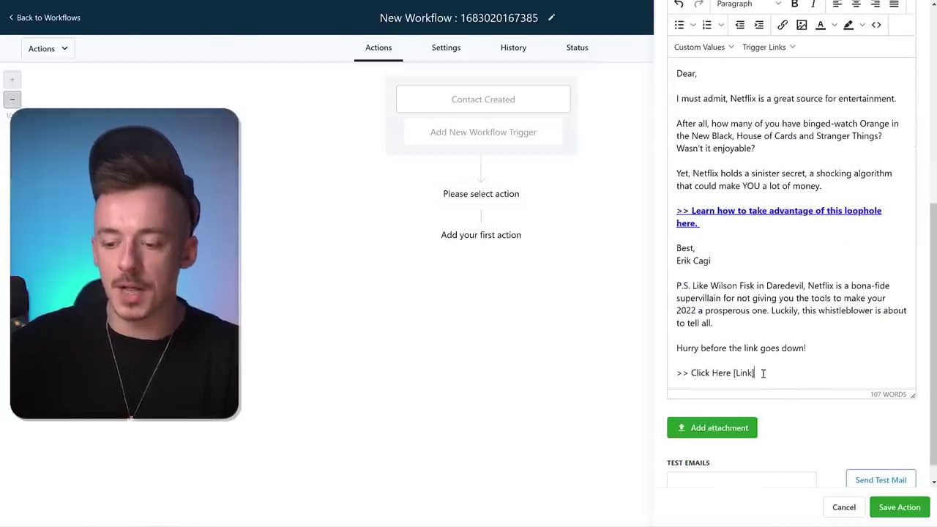
{"action": "key", "text": "BackSpace"}
{"action": "left_click_drag", "start_coordinate": [732, 373], "coordinate": [682, 372]}
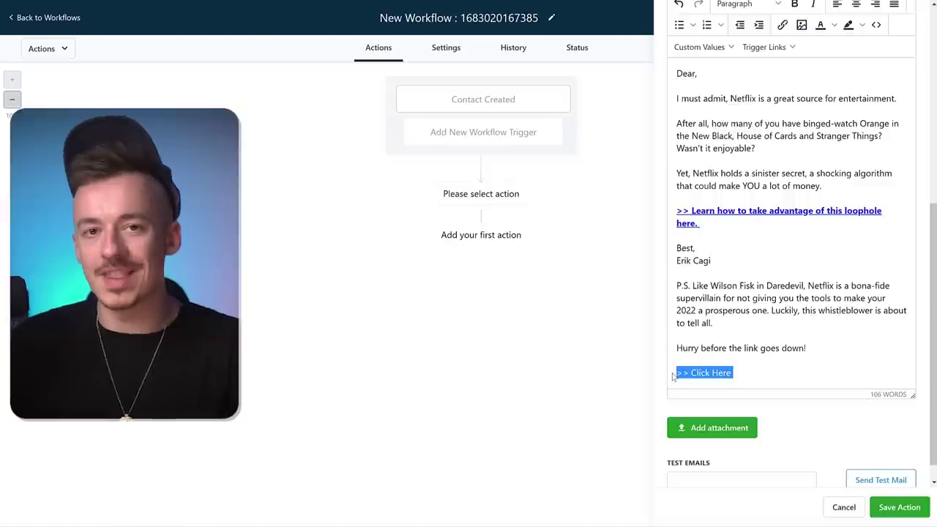
{"action": "left_click", "coordinate": [783, 25]}
{"action": "key", "text": "ctrl+v"}
{"action": "left_click", "coordinate": [578, 348]}
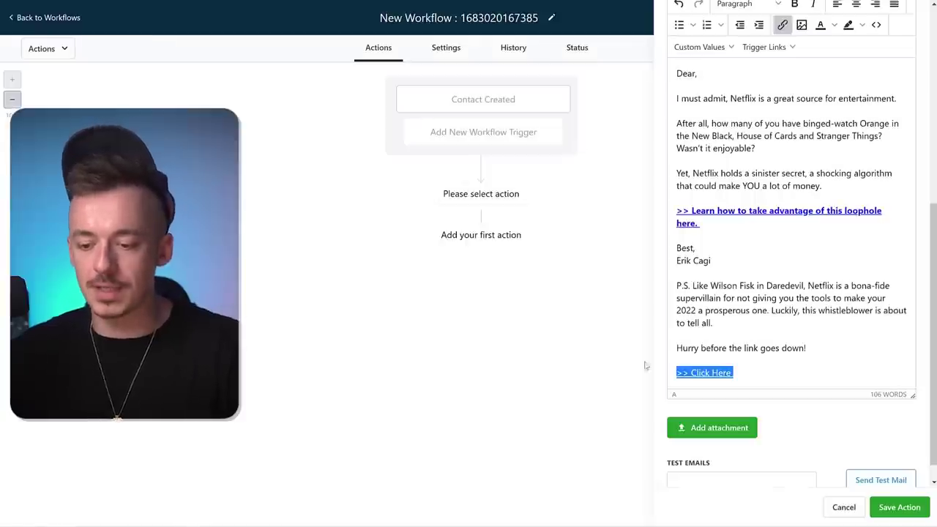
{"action": "key", "text": "ctrl+b"}
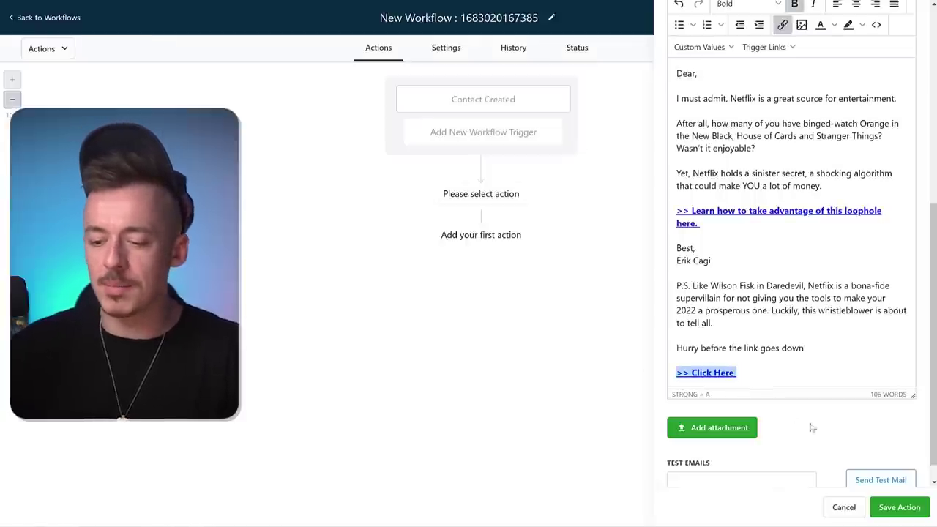
{"action": "left_click", "coordinate": [796, 322]}
{"action": "scroll", "coordinate": [795, 320], "scroll_direction": "up", "scroll_amount": 3}
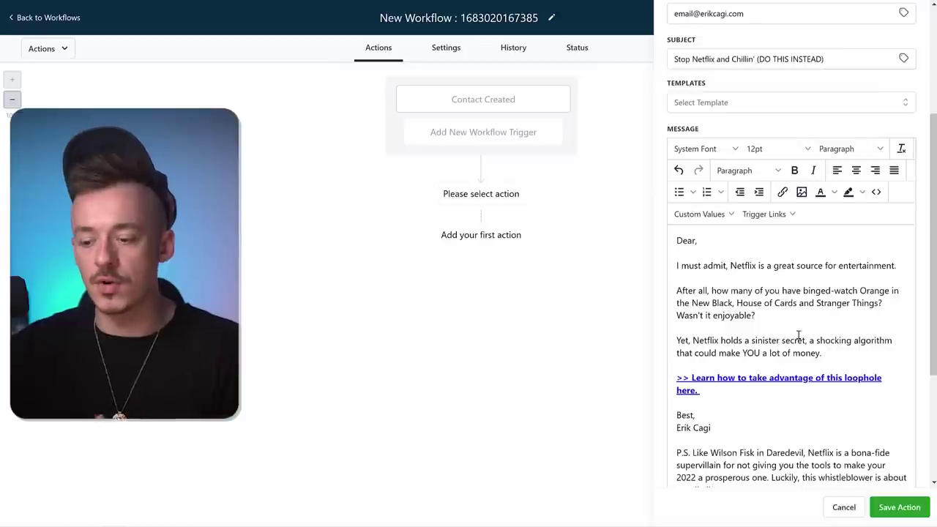
{"action": "scroll", "coordinate": [798, 335], "scroll_direction": "down", "scroll_amount": 5}
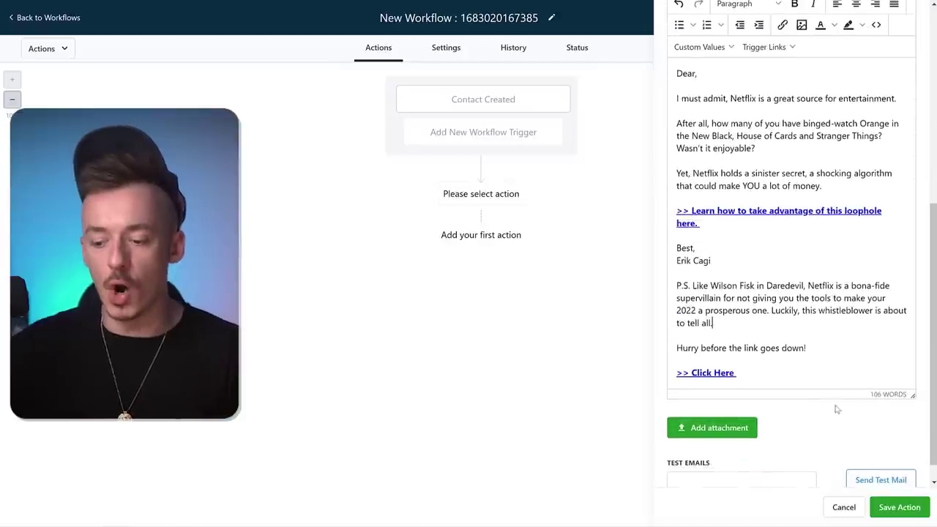
{"action": "left_click", "coordinate": [892, 507]}
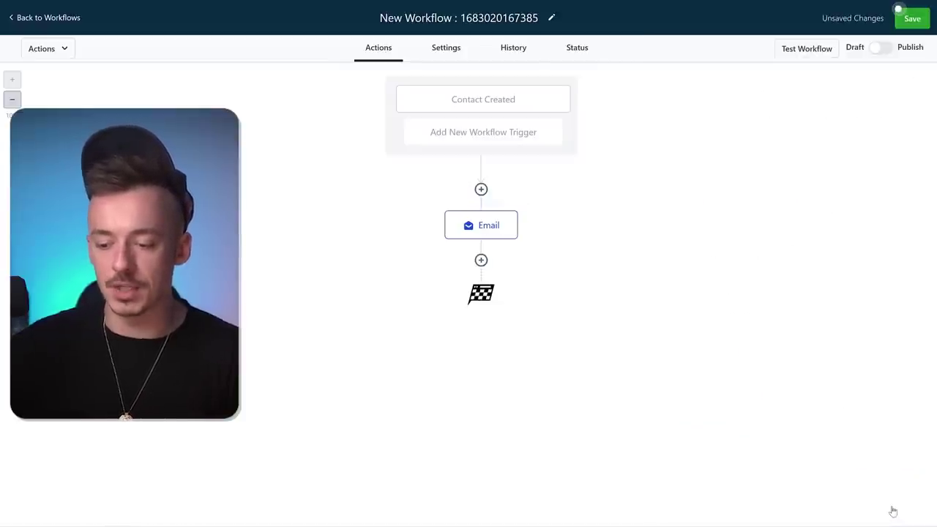
- Insert a Wait step after the Email action
{"action": "left_click", "coordinate": [481, 260]}
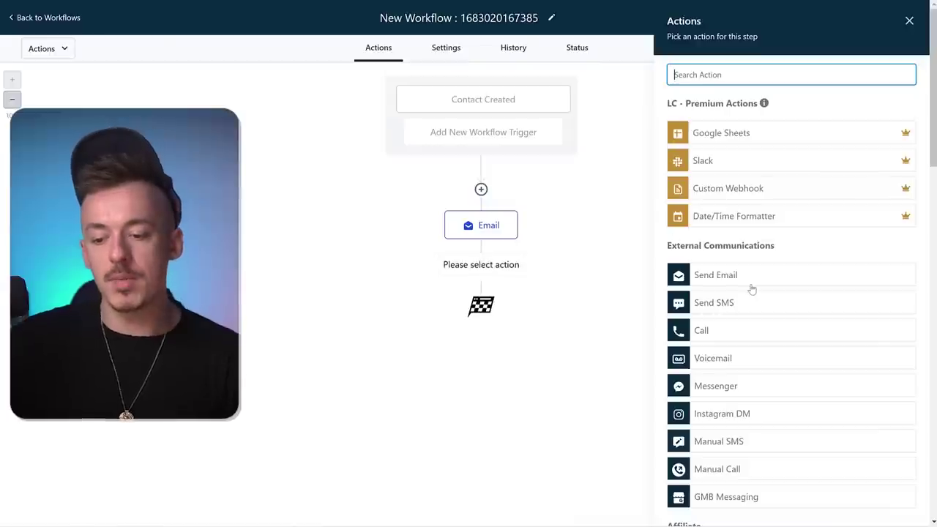
{"action": "scroll", "coordinate": [751, 289], "scroll_direction": "down", "scroll_amount": 1}
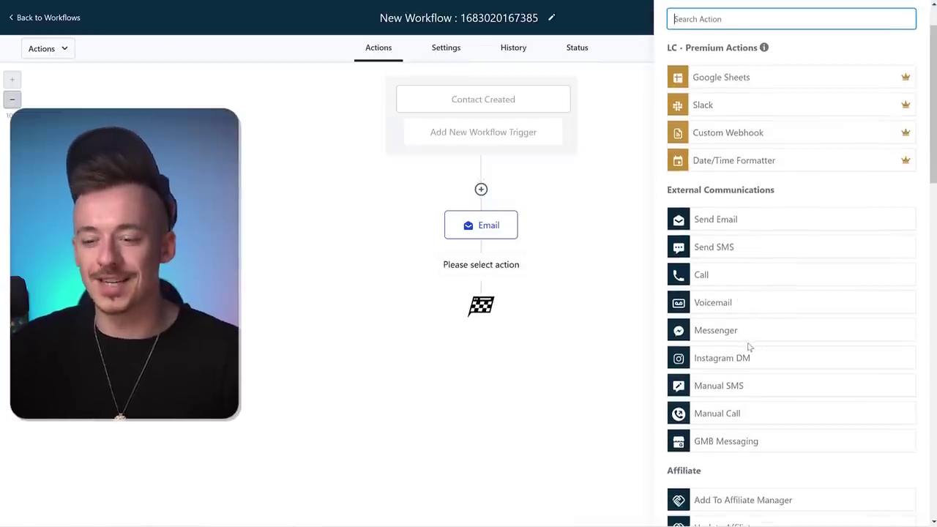
{"action": "scroll", "coordinate": [749, 346], "scroll_direction": "down", "scroll_amount": 9}
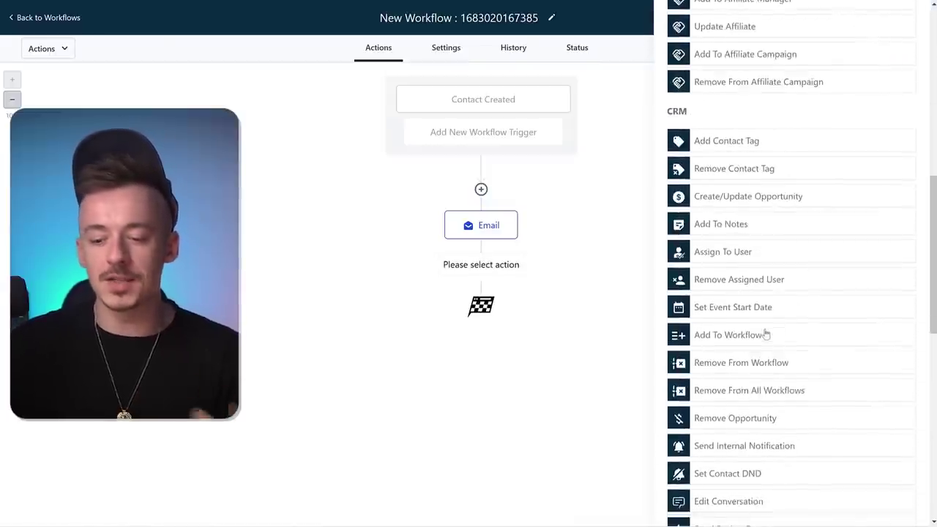
{"action": "scroll", "coordinate": [765, 335], "scroll_direction": "down", "scroll_amount": 11}
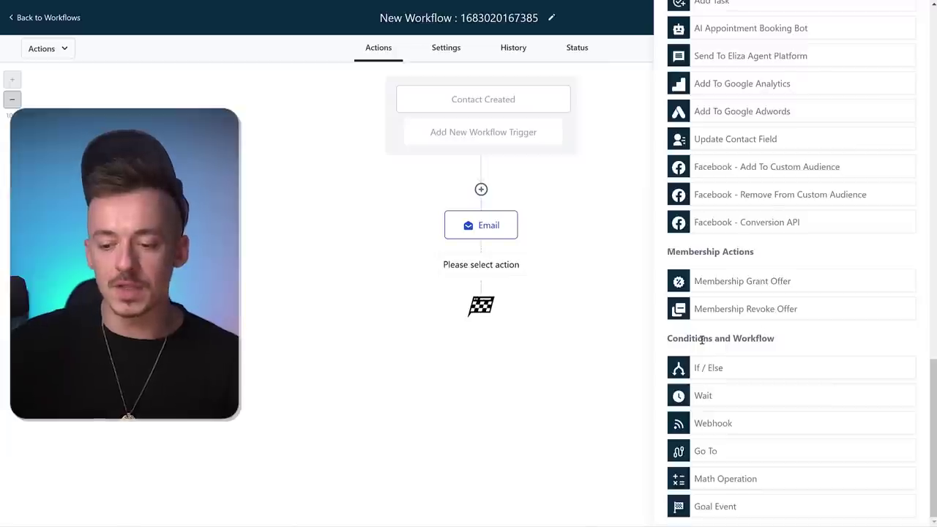
{"action": "left_click_drag", "start_coordinate": [665, 340], "coordinate": [784, 343]}
{"action": "left_click", "coordinate": [667, 337]}
{"action": "left_click_drag", "start_coordinate": [697, 339], "coordinate": [753, 342]}
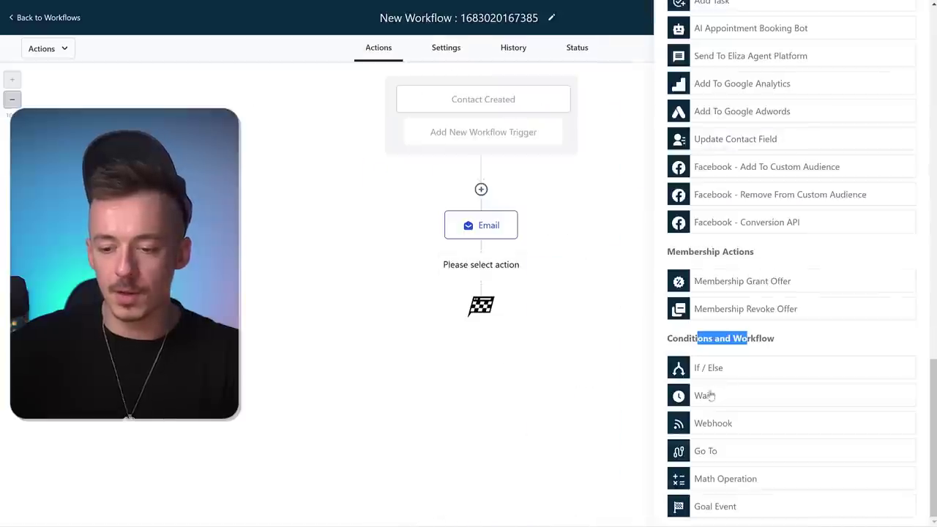
{"action": "left_click", "coordinate": [706, 395]}
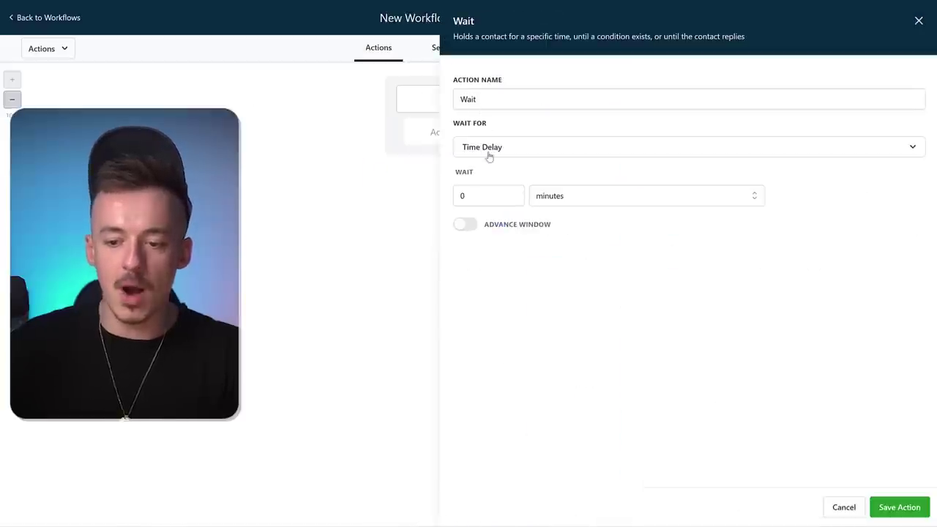
- Set the wait's time delay to 1 day and save the action
{"action": "left_click", "coordinate": [545, 205]}
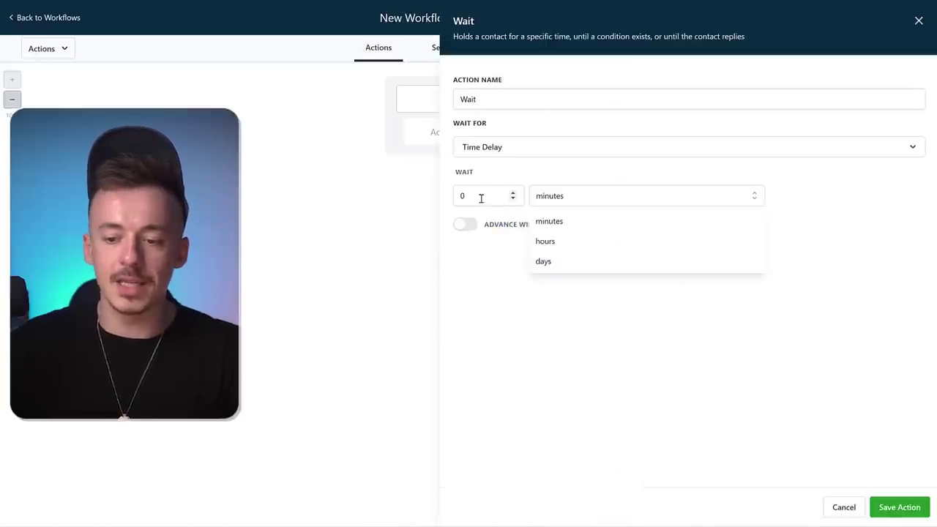
{"action": "left_click", "coordinate": [475, 196]}
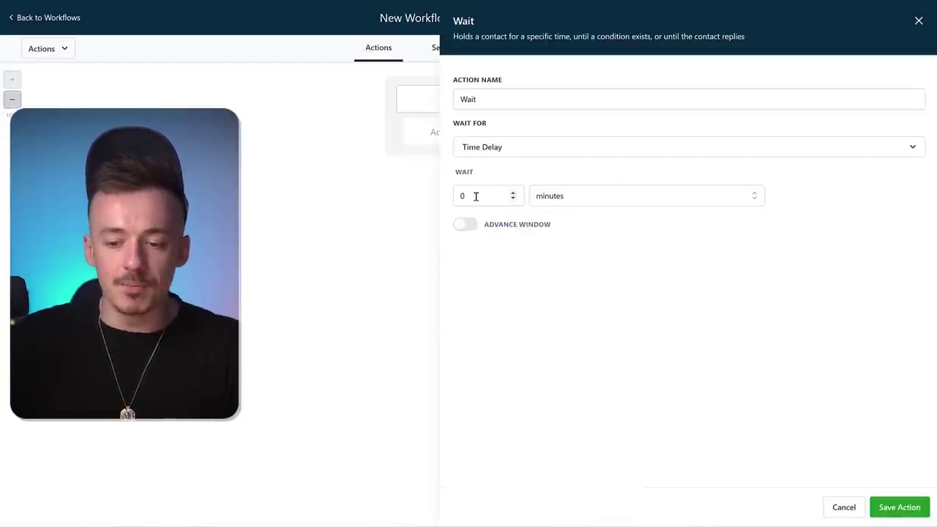
{"action": "left_click", "coordinate": [513, 194]}
{"action": "left_click", "coordinate": [571, 196]}
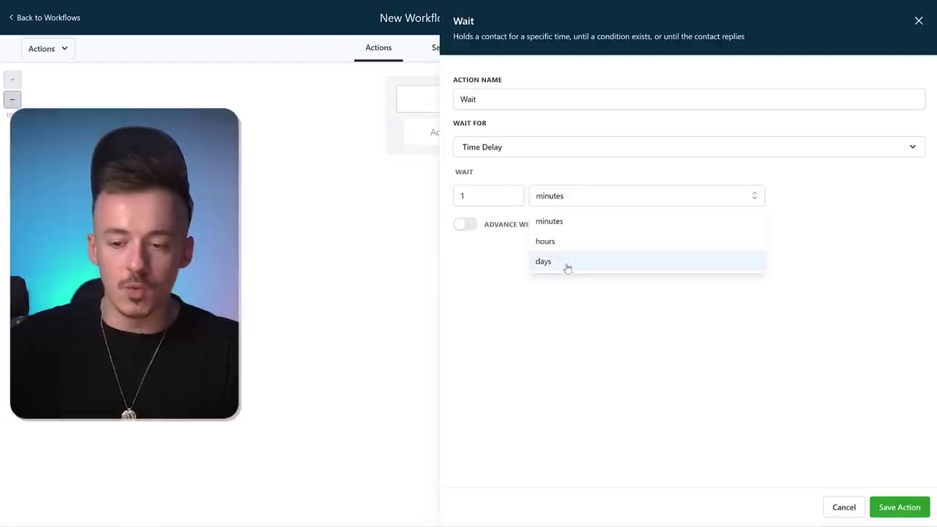
{"action": "left_click", "coordinate": [567, 268]}
{"action": "left_click", "coordinate": [893, 512]}
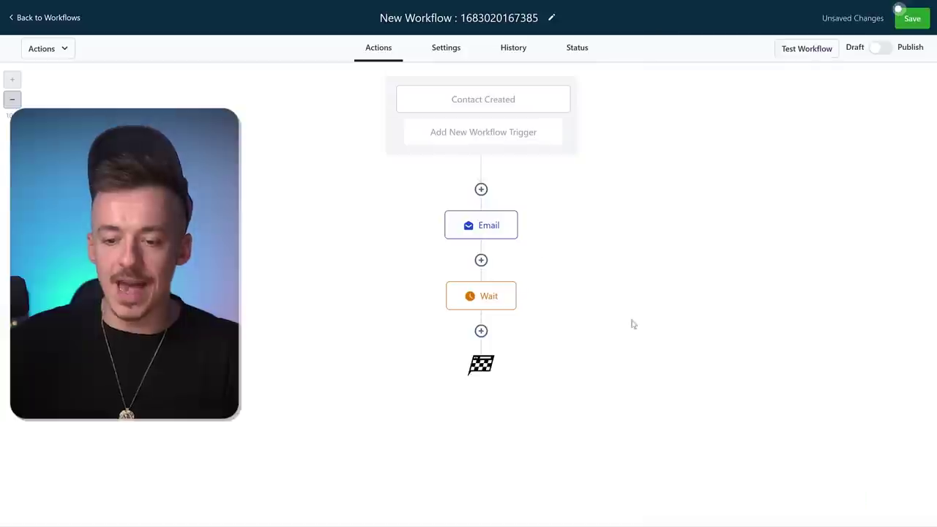
- Add a Send Email step after the wait and fill in the sender's name and email
{"action": "left_click", "coordinate": [481, 331]}
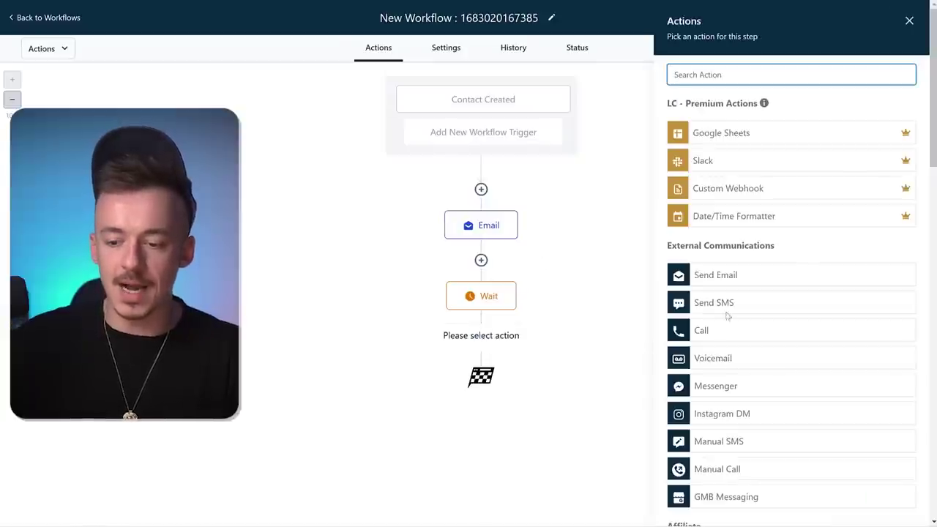
{"action": "left_click", "coordinate": [730, 276]}
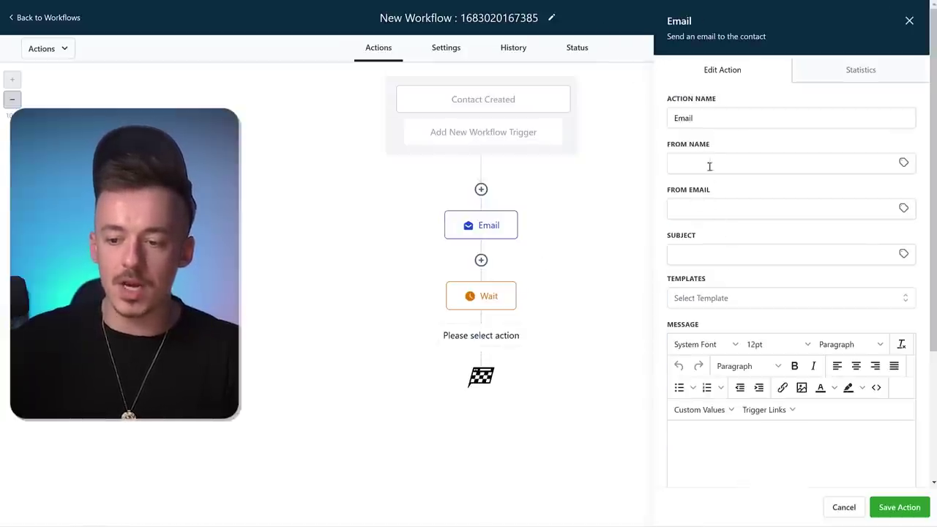
{"action": "left_click", "coordinate": [734, 163]}
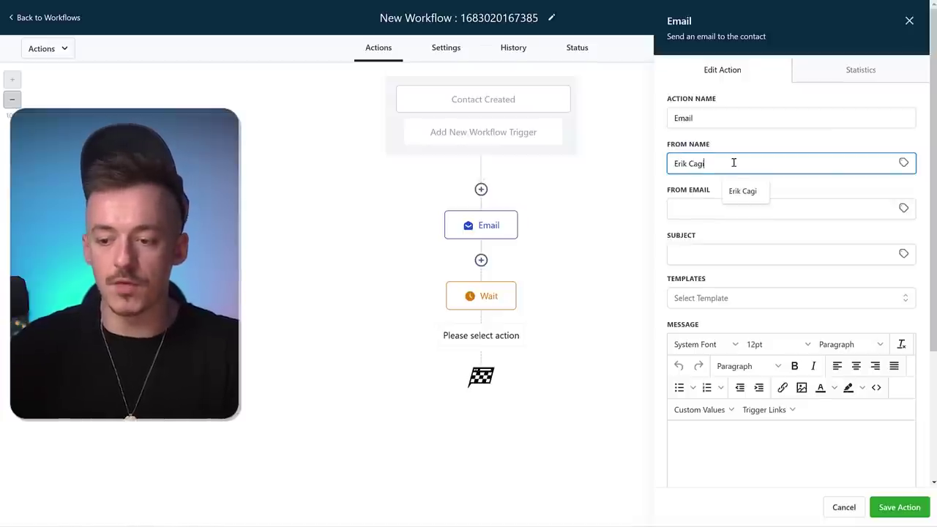
{"action": "key", "text": "Tab"}
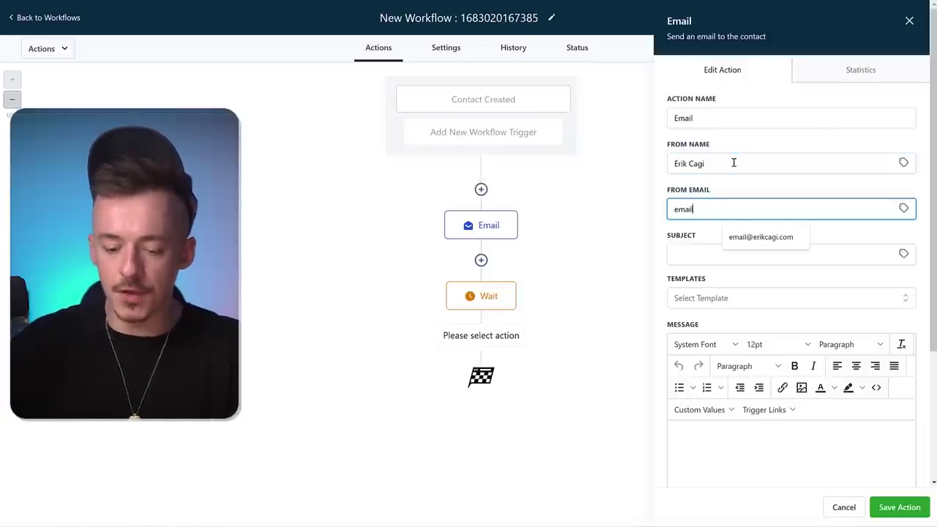
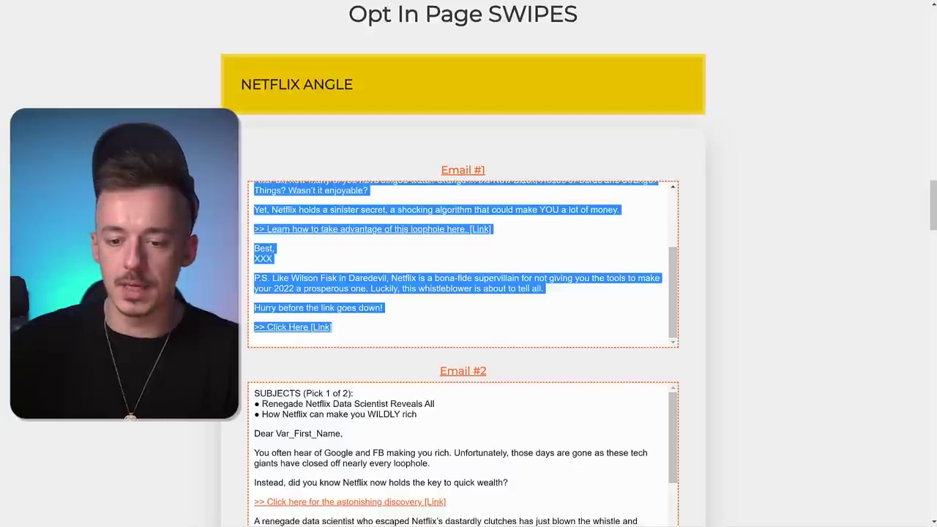
- Paste the subject 'How Netflix can make you WILDLY rich' and Email #2's swipe body
{"action": "scroll", "coordinate": [710, 245], "scroll_direction": "down", "scroll_amount": 3}
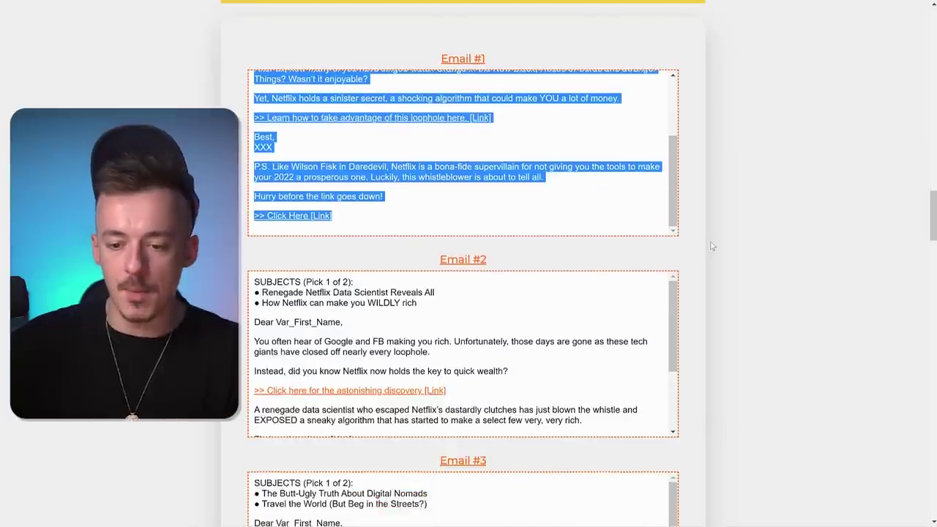
{"action": "left_click_drag", "start_coordinate": [430, 195], "coordinate": [262, 192]}
{"action": "key", "text": "ctrl+c"}
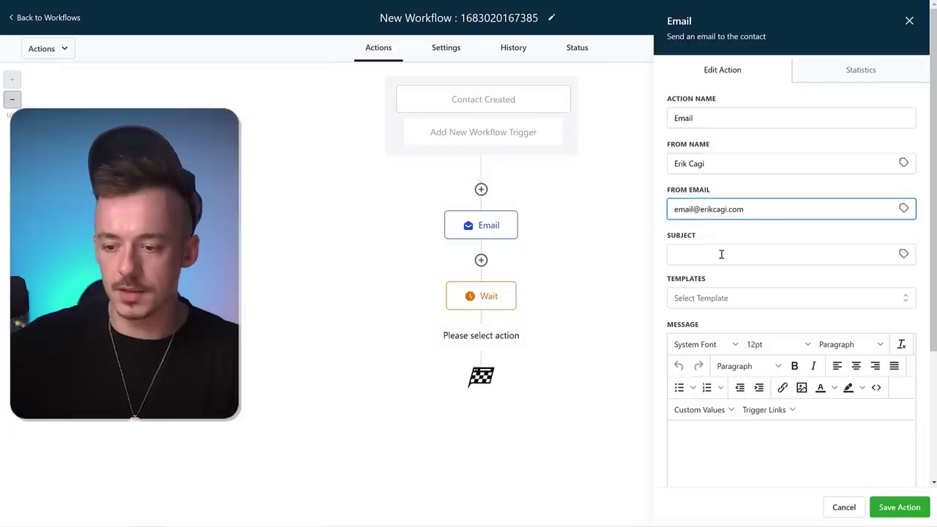
{"action": "left_click", "coordinate": [720, 254]}
{"action": "key", "text": "ctrl+v"}
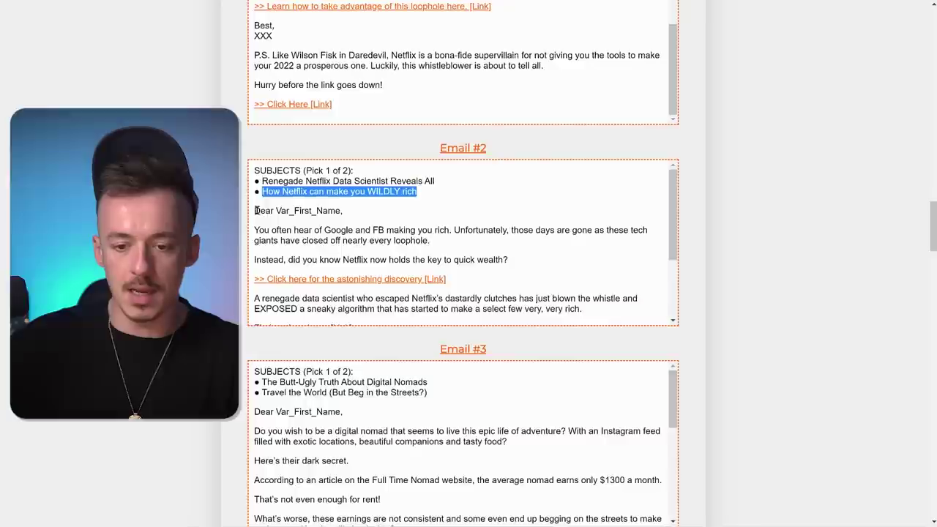
{"action": "left_click_drag", "start_coordinate": [254, 209], "coordinate": [576, 306]}
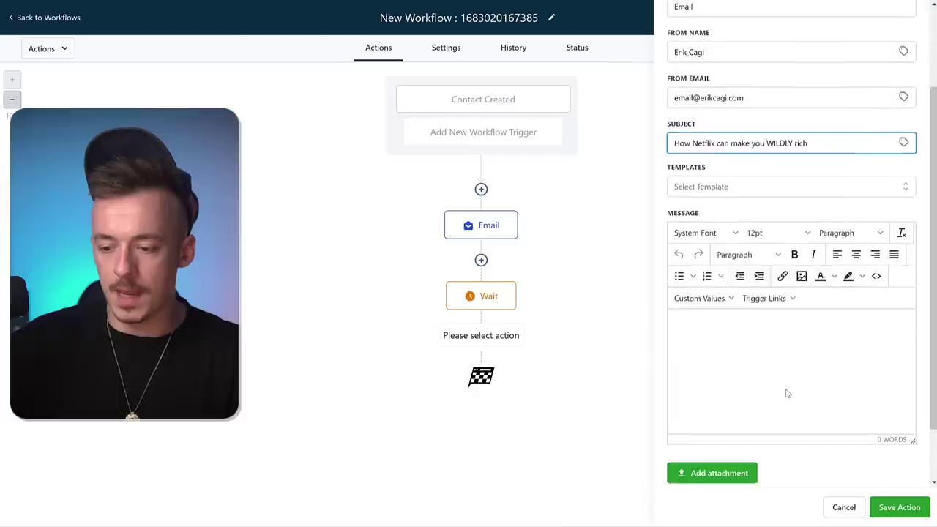
{"action": "left_click", "coordinate": [788, 392]}
{"action": "key", "text": "ctrl+v"}
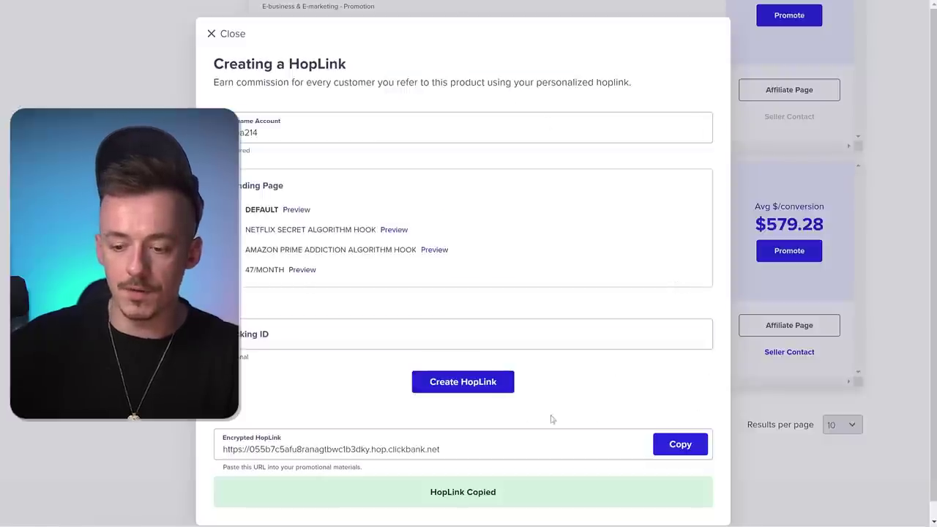
- Copy the HopLink, enlarge the message box, and delete the Var_First_Name placeholder
{"action": "left_click", "coordinate": [685, 444]}
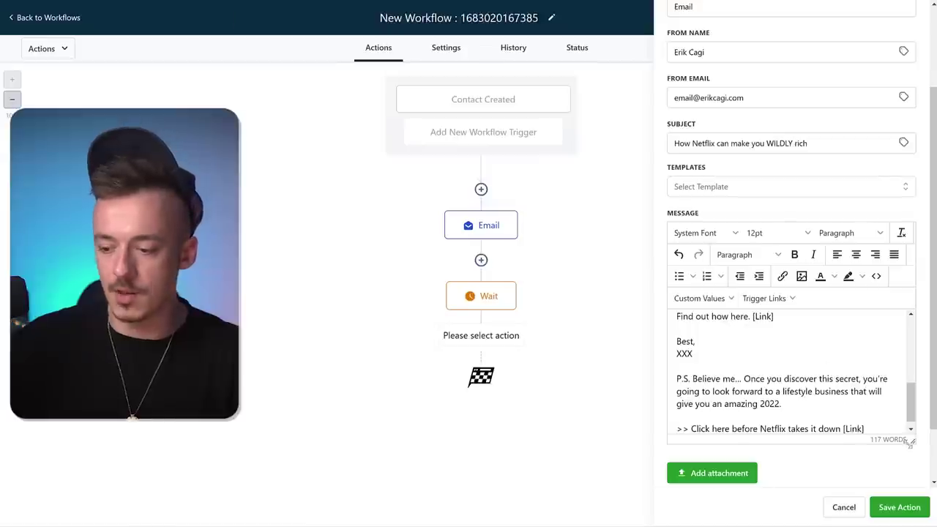
{"action": "left_click_drag", "start_coordinate": [910, 442], "coordinate": [898, 378]}
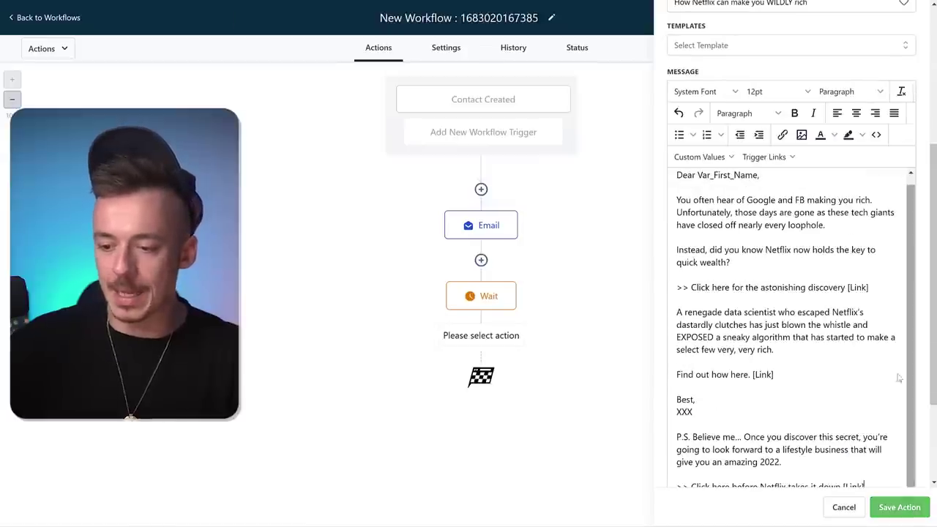
{"action": "left_click_drag", "start_coordinate": [698, 176], "coordinate": [747, 178]}
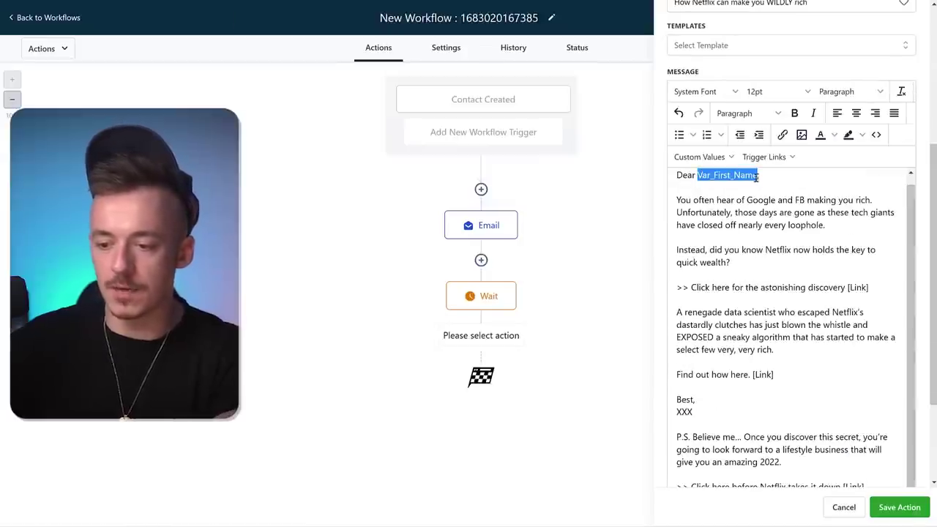
{"action": "key", "text": "BackSpace"}
- Link the first call-to-action and 'Find out how here.' lines to the HopLink, removing [Link] markers
{"action": "left_click_drag", "start_coordinate": [856, 287], "coordinate": [676, 289]}
{"action": "key", "text": "BackSpace"}
{"action": "left_click", "coordinate": [782, 135]}
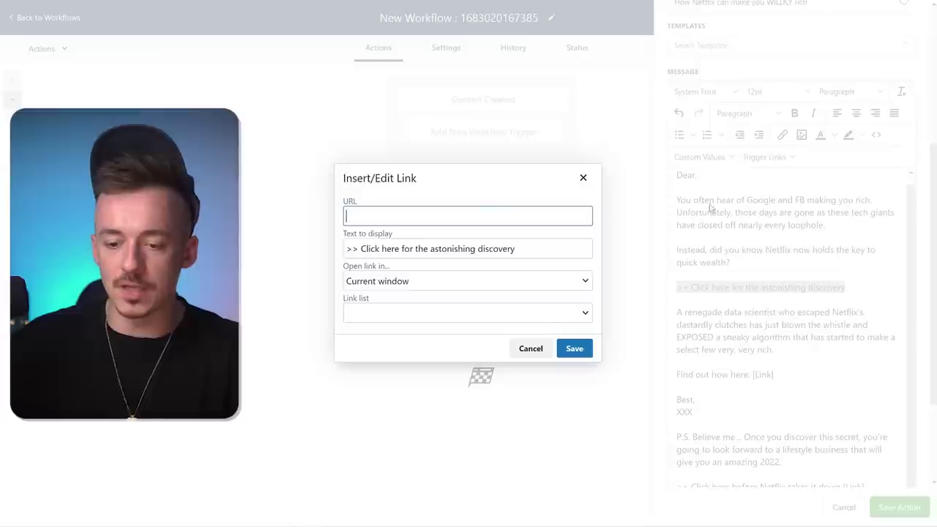
{"action": "key", "text": "ctrl+v"}
{"action": "left_click", "coordinate": [570, 347]}
{"action": "scroll", "coordinate": [827, 284], "scroll_direction": "down", "scroll_amount": 2}
{"action": "left_click_drag", "start_coordinate": [782, 265], "coordinate": [676, 265]}
{"action": "key", "text": "BackSpace"}
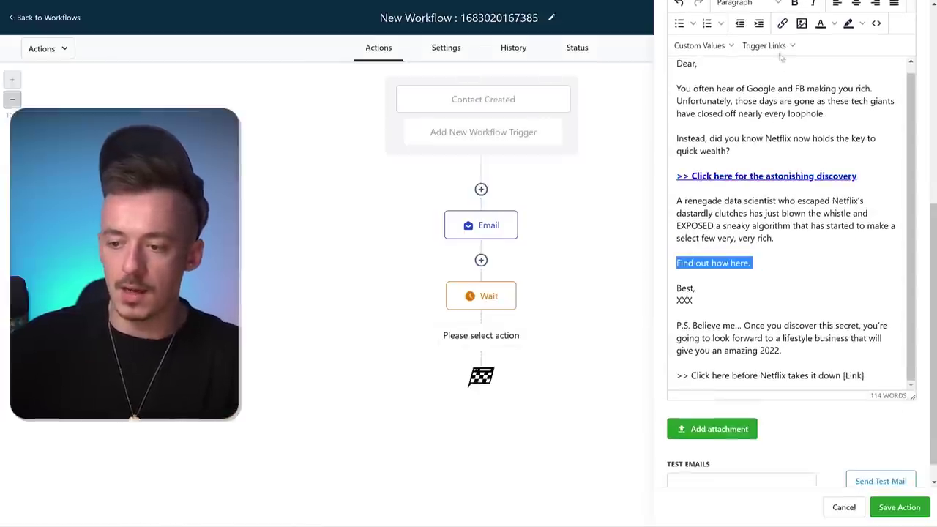
{"action": "left_click", "coordinate": [783, 23]}
{"action": "key", "text": "ctrl+v"}
{"action": "left_click", "coordinate": [570, 347]}
- Replace the XXX sign-off with the sender's name, link the last call-to-action line, and save
{"action": "left_click_drag", "start_coordinate": [692, 300], "coordinate": [677, 303]}
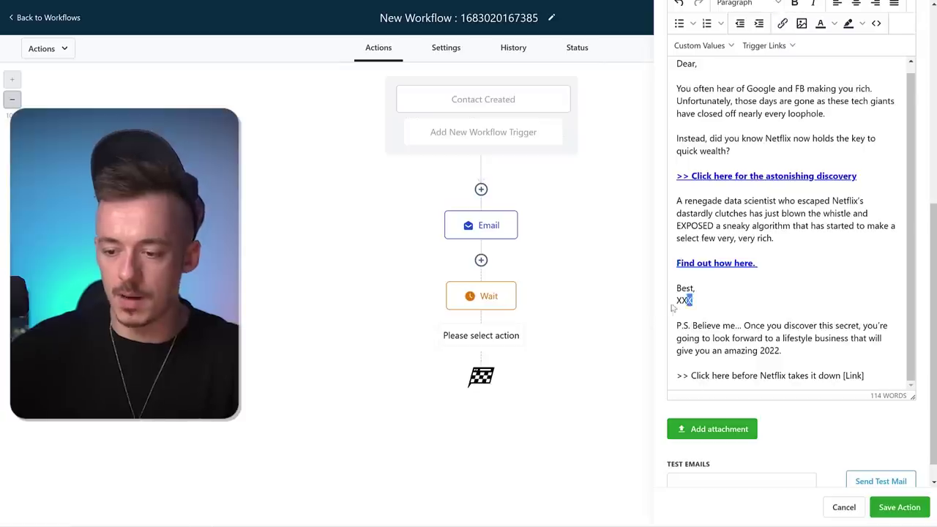
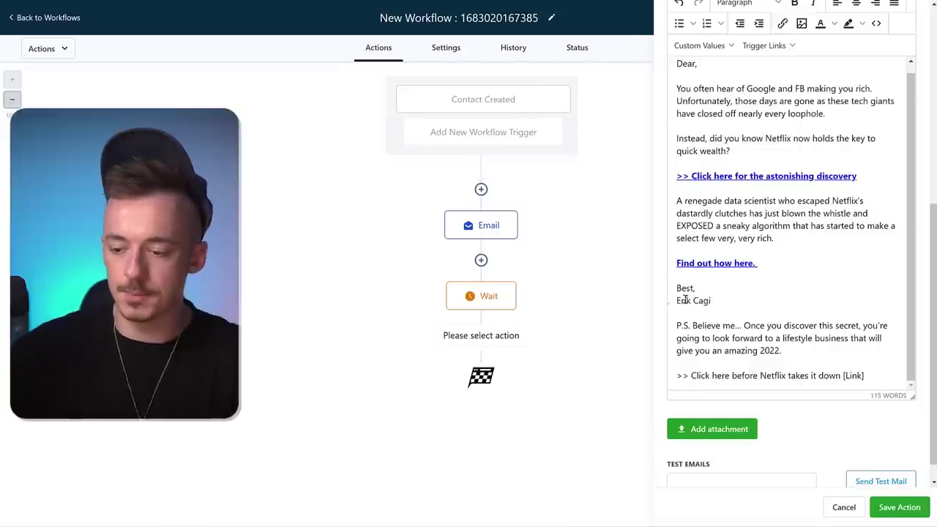
{"action": "scroll", "coordinate": [866, 349], "scroll_direction": "down", "scroll_amount": 1}
{"action": "key", "text": "BackSpace"}
{"action": "left_click_drag", "start_coordinate": [865, 359], "coordinate": [676, 359]}
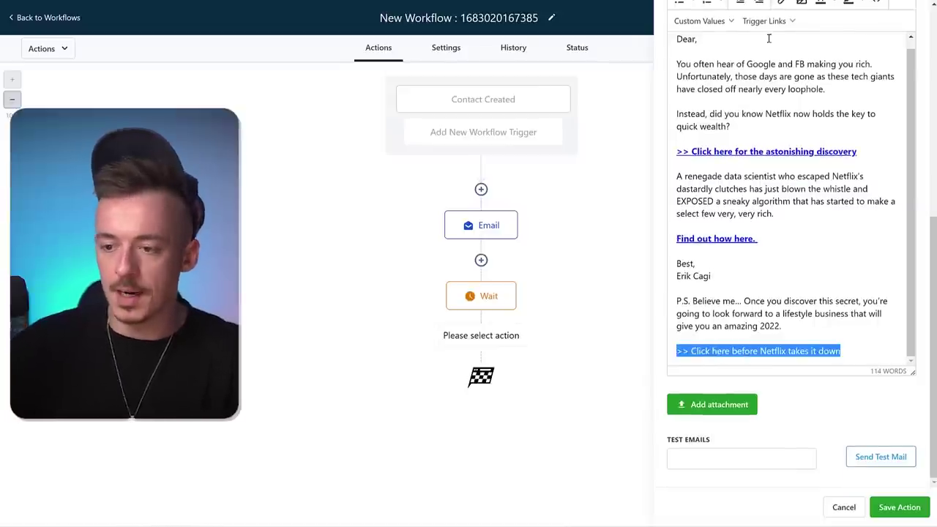
{"action": "left_click", "coordinate": [782, 3]}
{"action": "key", "text": "ctrl+v"}
{"action": "left_click", "coordinate": [572, 347]}
{"action": "left_click", "coordinate": [799, 297]}
{"action": "scroll", "coordinate": [800, 297], "scroll_direction": "up", "scroll_amount": 2}
{"action": "scroll", "coordinate": [864, 451], "scroll_direction": "down", "scroll_amount": 2}
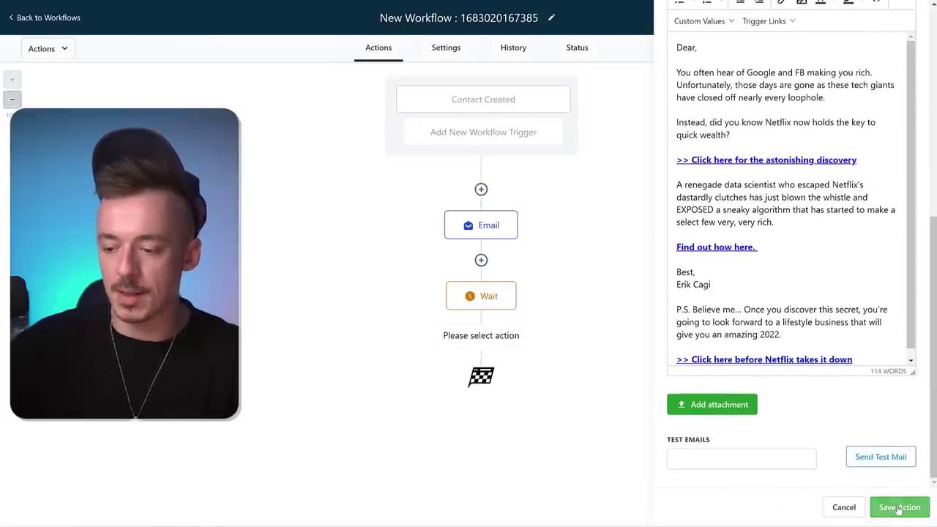
{"action": "left_click", "coordinate": [898, 507]}
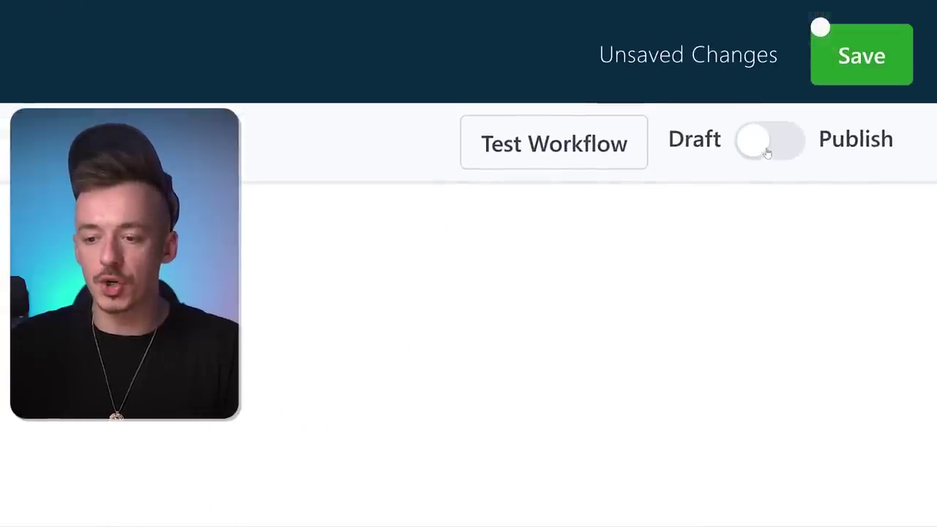
- Switch the workflow from Draft to Publish, save it, and dismiss the 'Saved!' confirmation
{"action": "left_click", "coordinate": [769, 156]}
{"action": "left_click", "coordinate": [864, 55]}
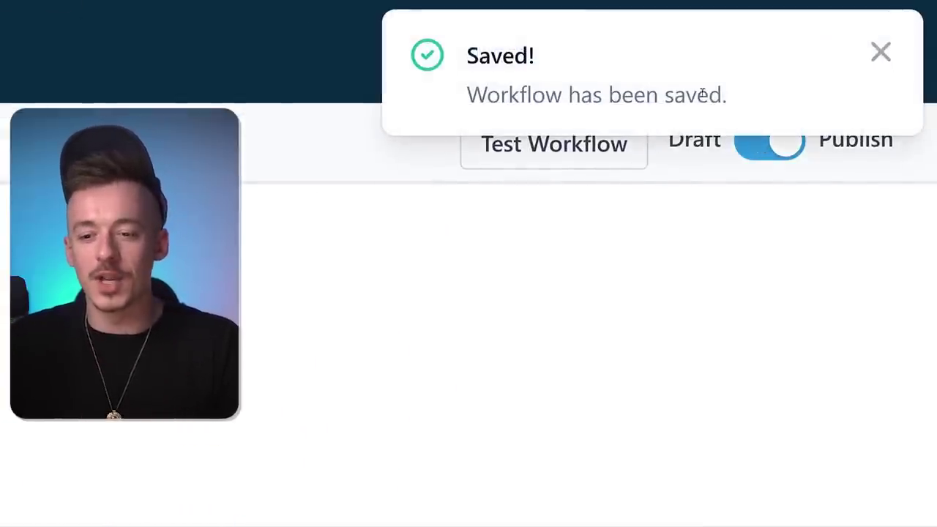
{"action": "left_click", "coordinate": [878, 52]}
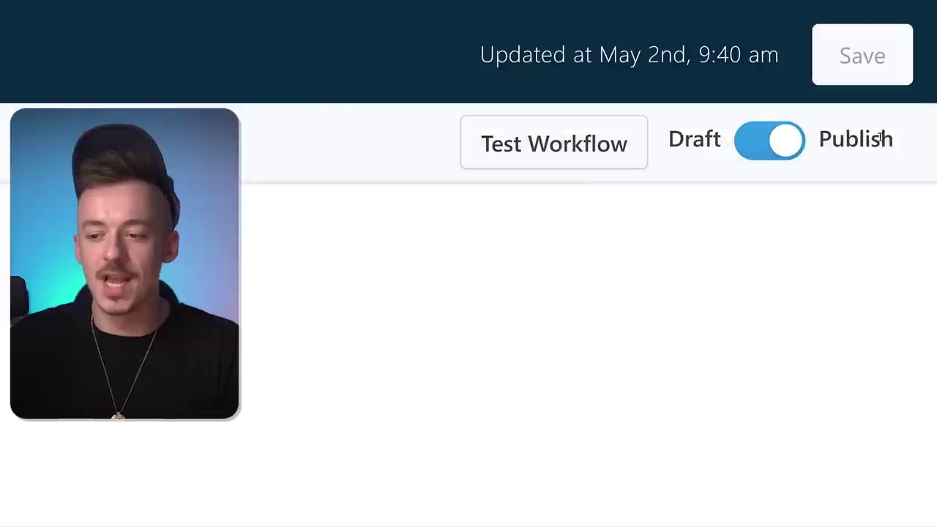
{"action": "left_click_drag", "start_coordinate": [818, 139], "coordinate": [894, 139]}
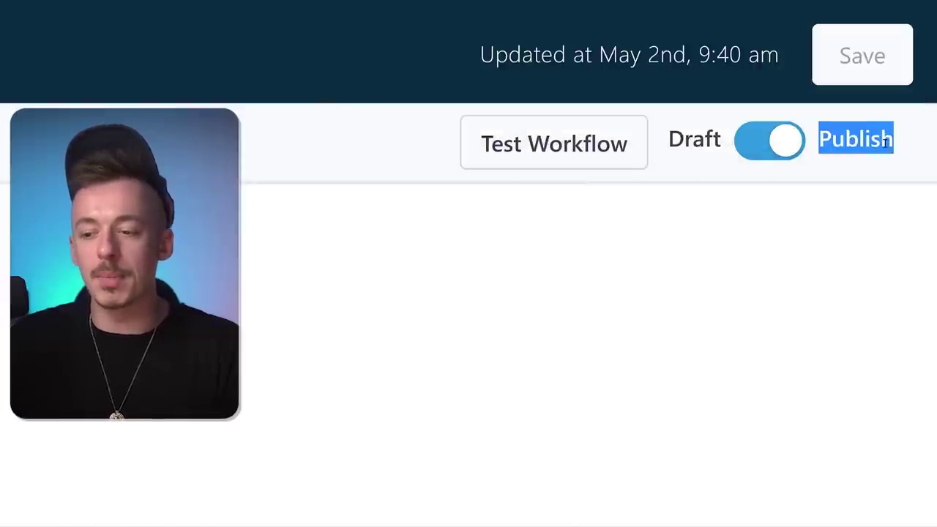
{"action": "left_click", "coordinate": [885, 142]}
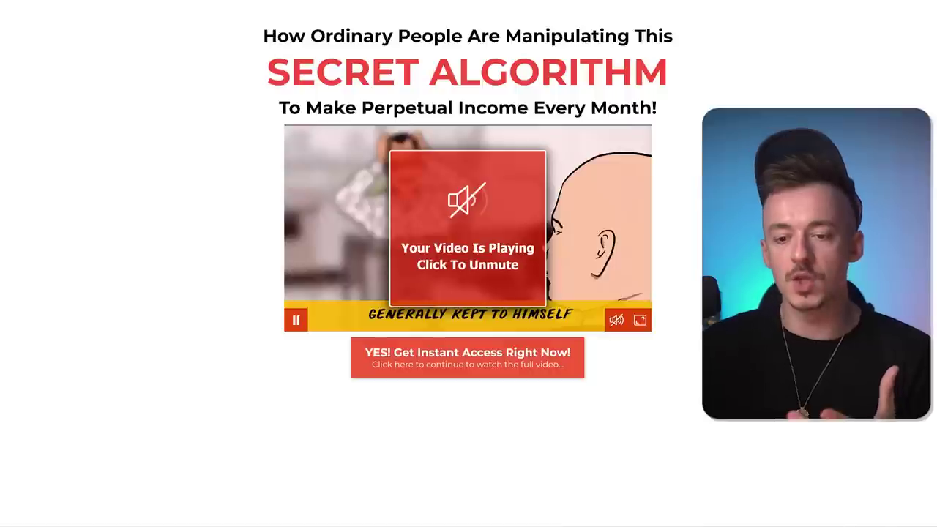
- Open the 'YES! Get Instant Access Right Now!' opt-in popup, then close it
{"action": "left_click", "coordinate": [488, 356]}
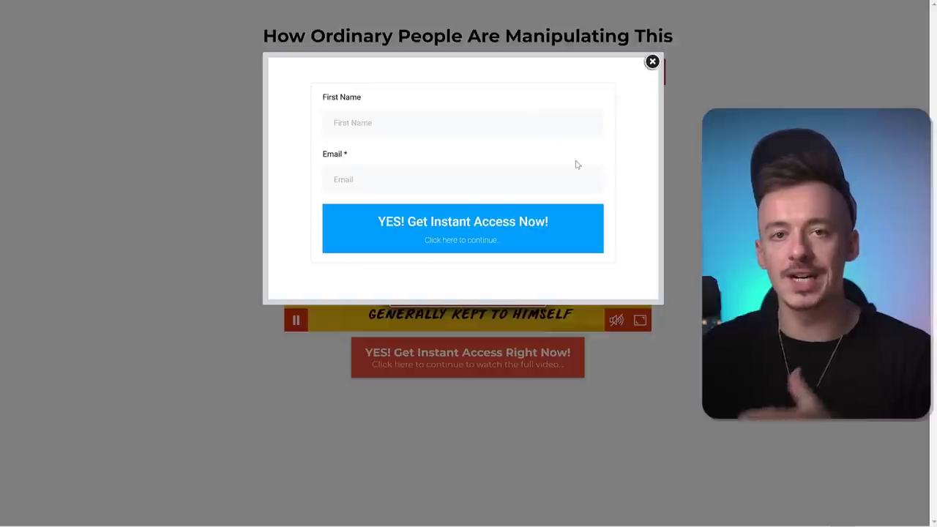
{"action": "left_click", "coordinate": [651, 62]}
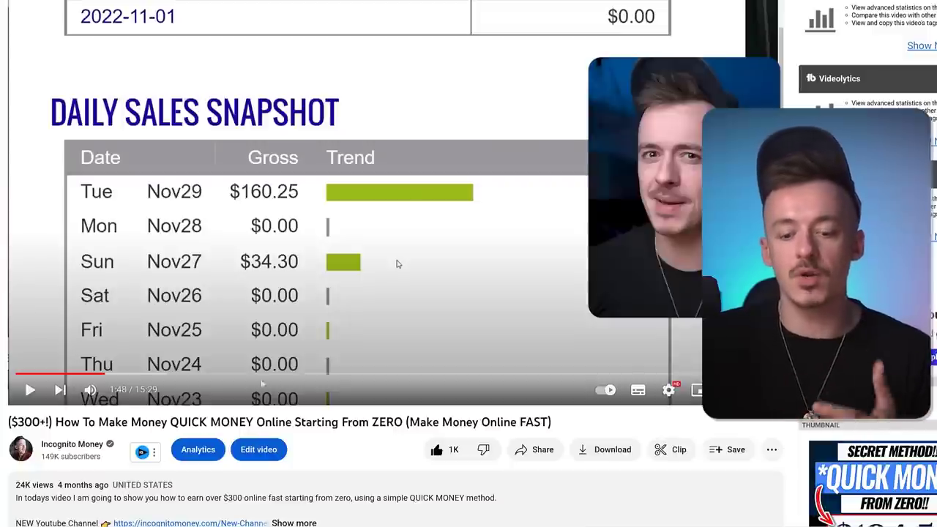
- Jump the YouTube tutorial ahead to 7:14, where the Canva editor section starts
{"action": "left_click", "coordinate": [371, 373]}
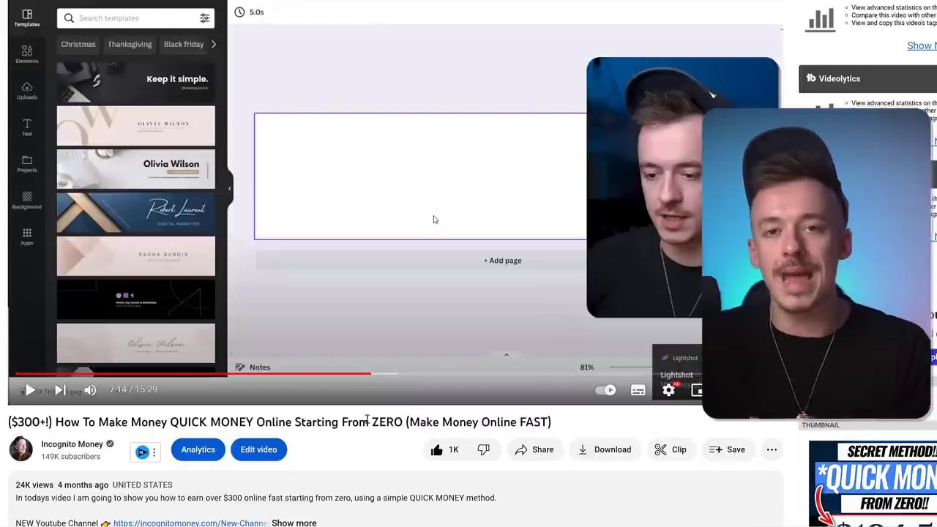